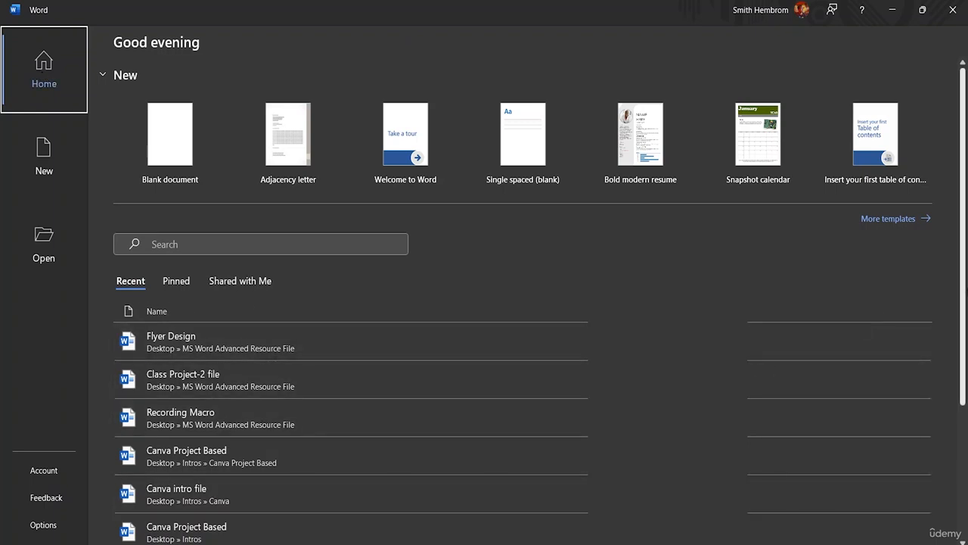
Look through the recent and pinned document lists on the start page
scroll(964, 286, "down", 5)
scroll(944, 277, "up", 5)
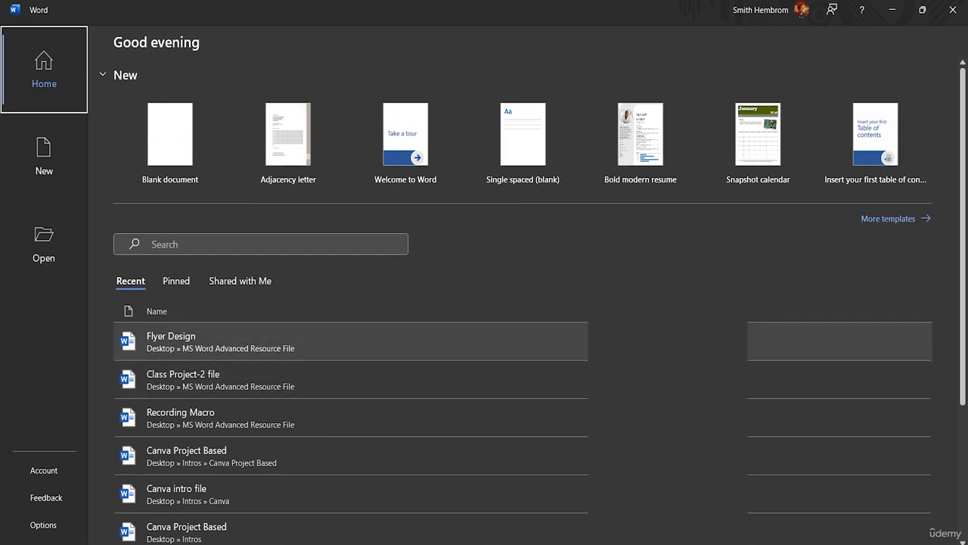
scroll(302, 342, "down", 3)
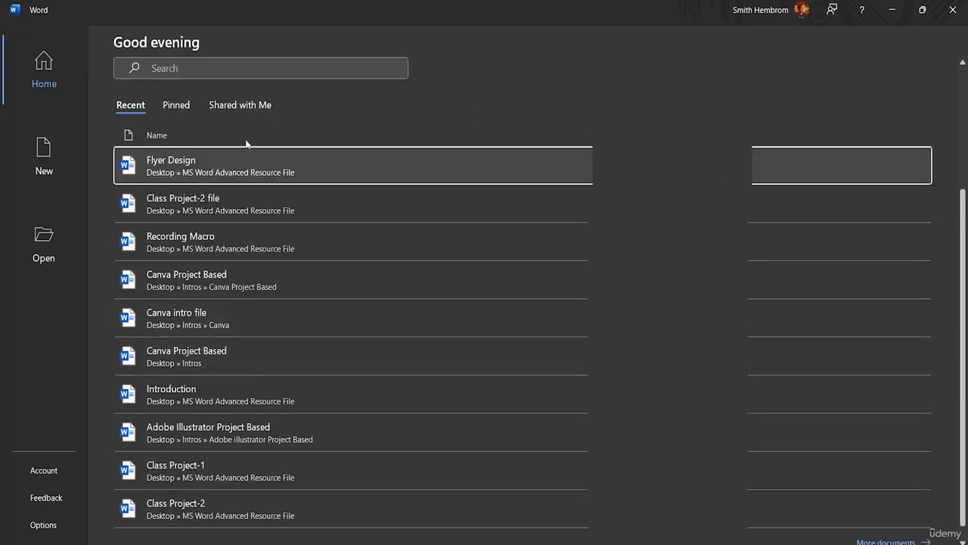
left_click(185, 106)
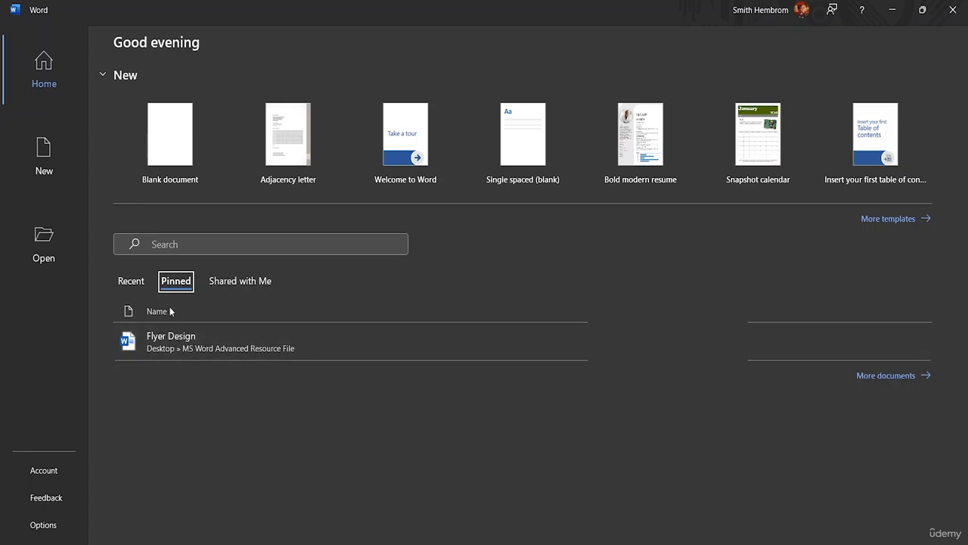
left_click(129, 282)
left_click(130, 282)
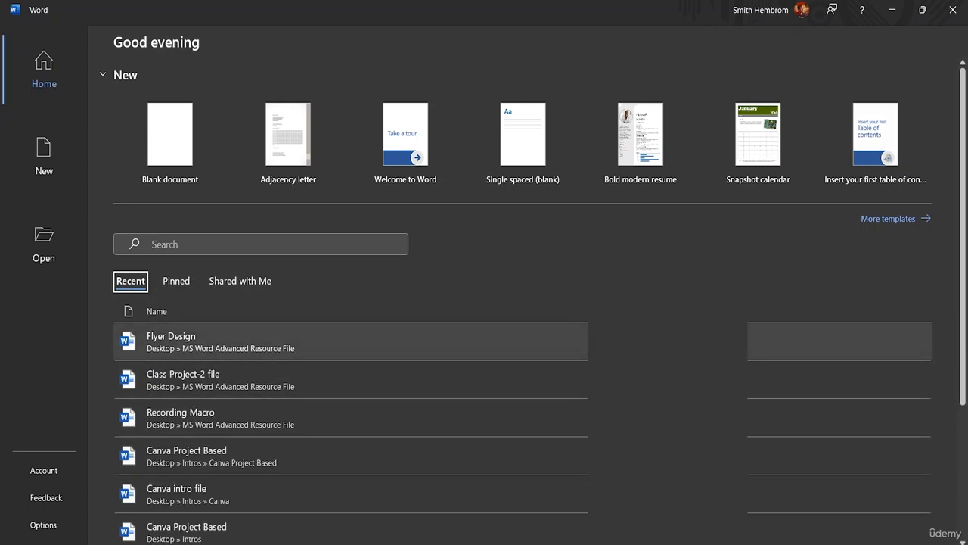
scroll(660, 341, "down", 3)
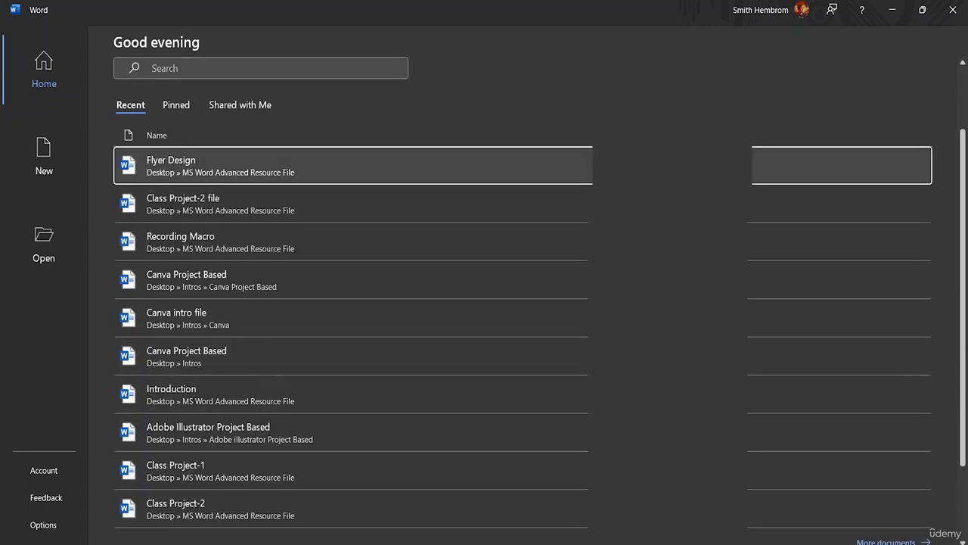
Try to open the recent Canva Project Based document, and return to the start page
left_click(660, 342)
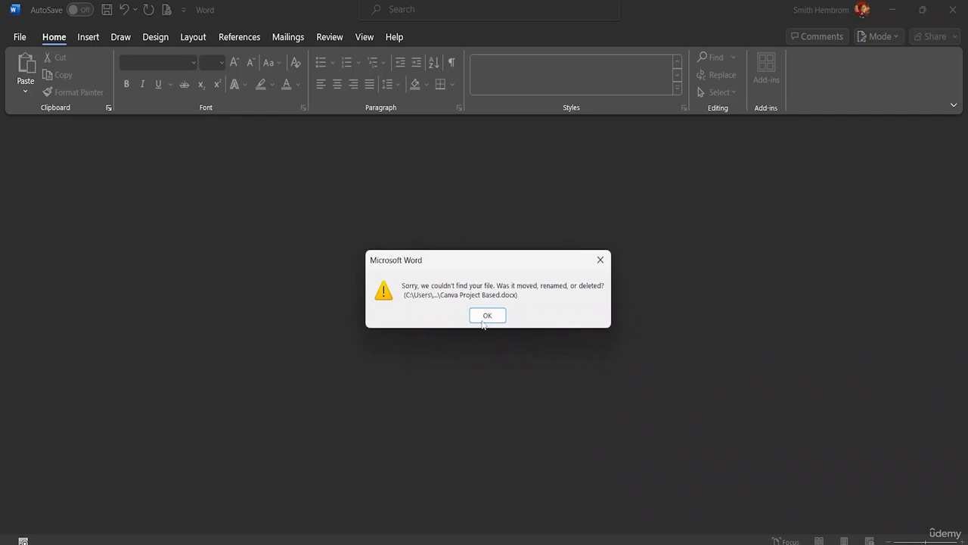
left_click(485, 321)
left_click(20, 38)
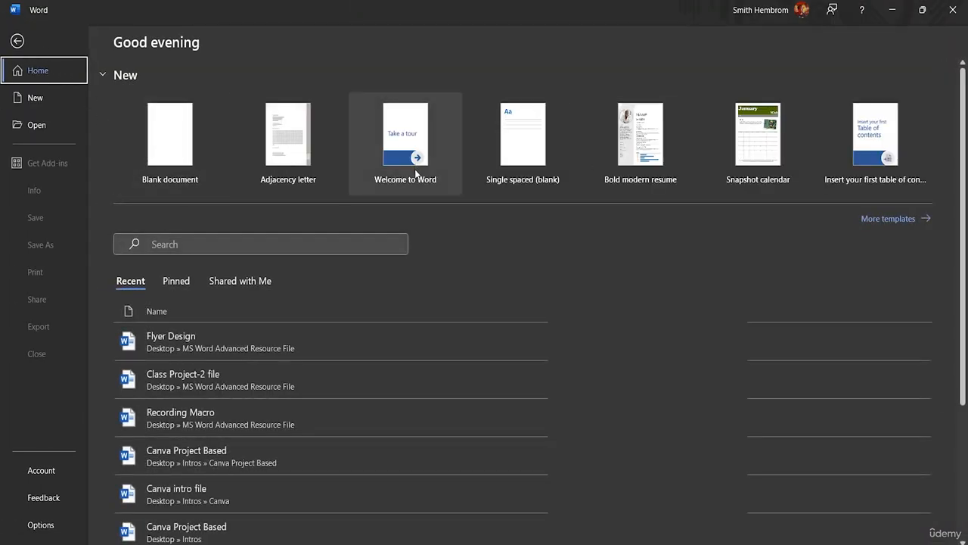
View the documents shared with the account, and switch back to the recent documents
left_click(250, 283)
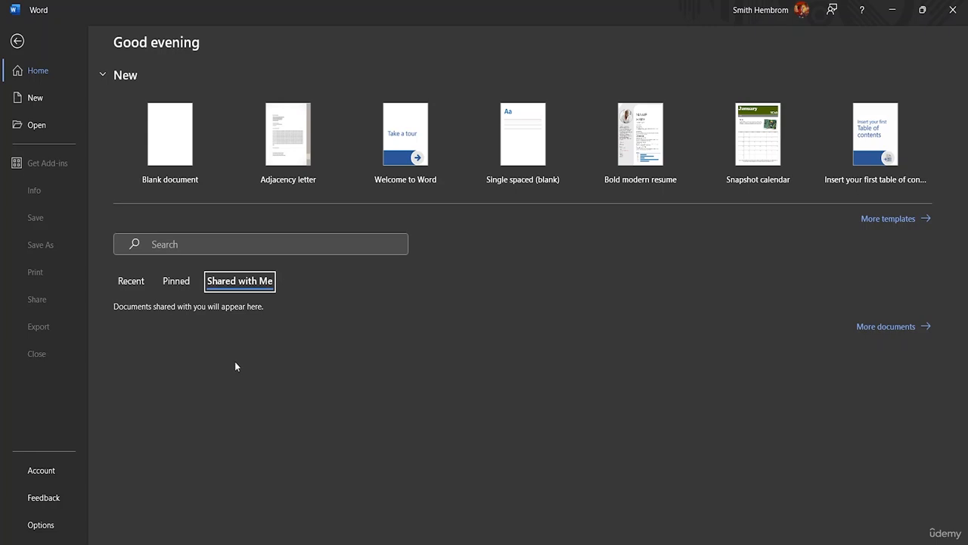
left_click(141, 281)
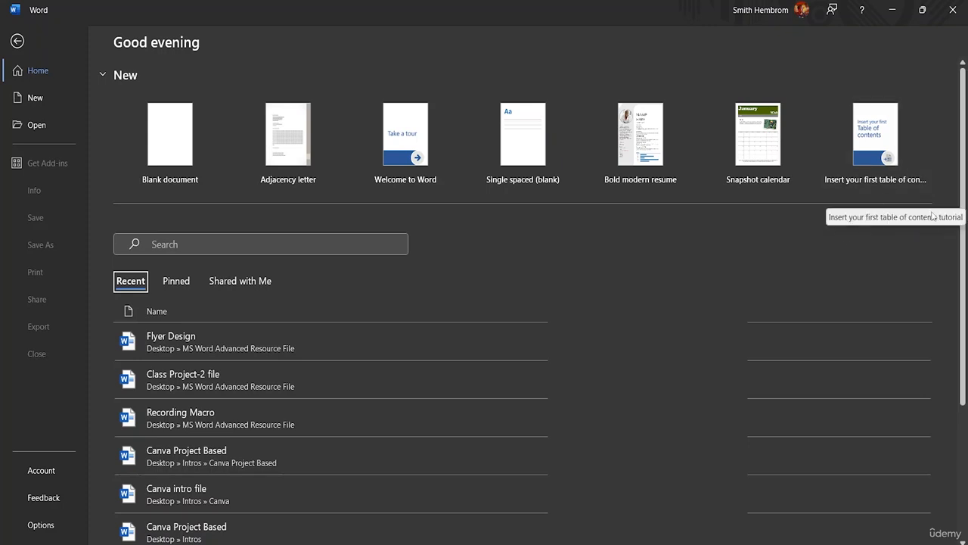
Browse the full gallery of document templates, including resumes, brochures, calendars, reports, certificates and invitations
left_click(873, 220)
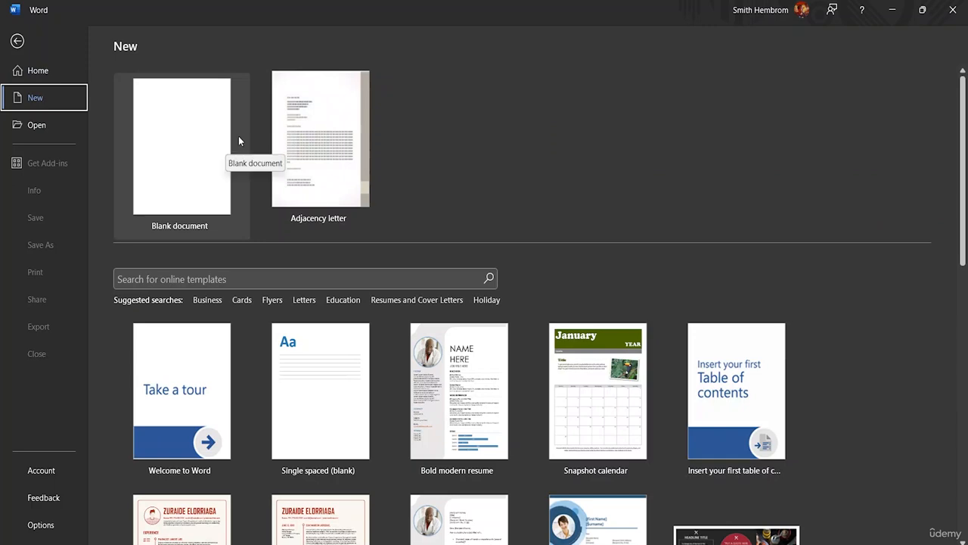
scroll(411, 251, "down", 2)
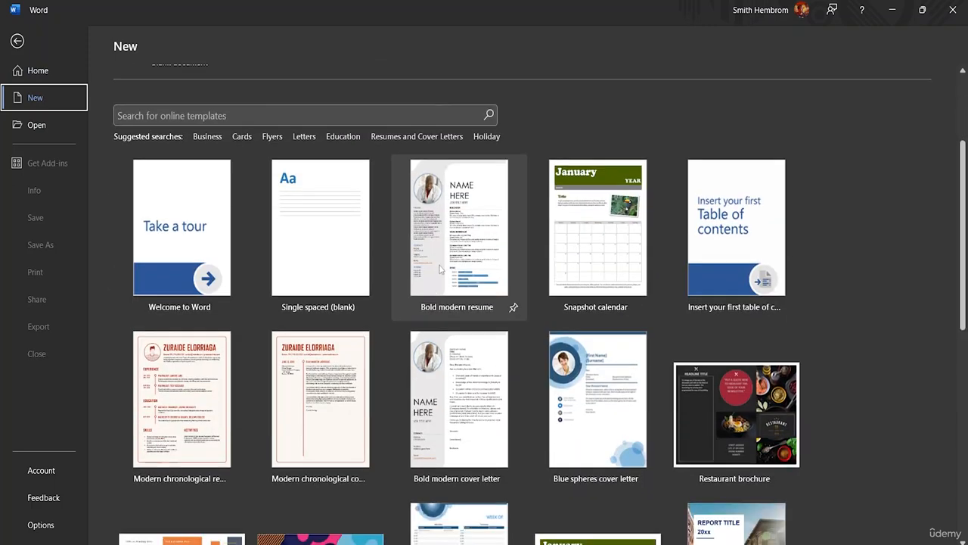
scroll(325, 302, "down", 1)
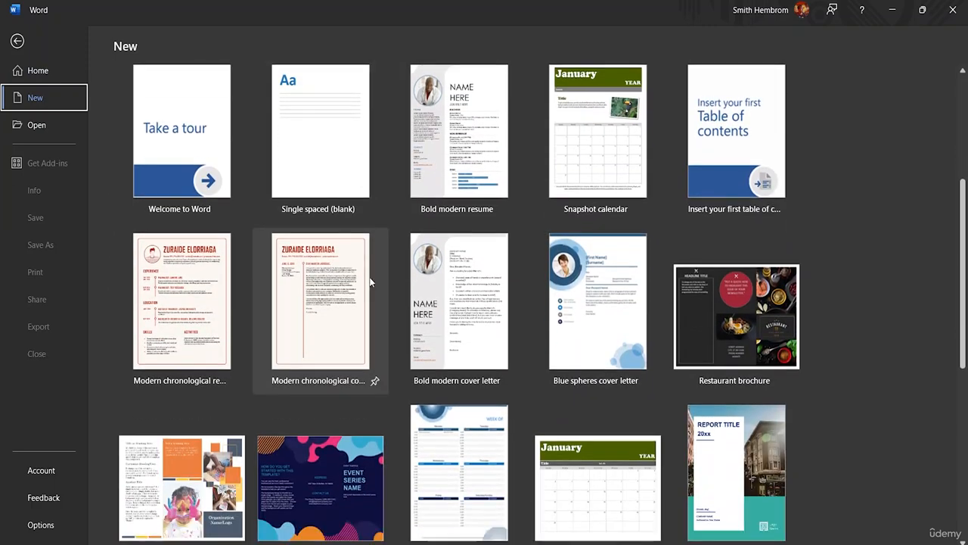
scroll(766, 227, "down", 4)
scroll(495, 258, "up", 4)
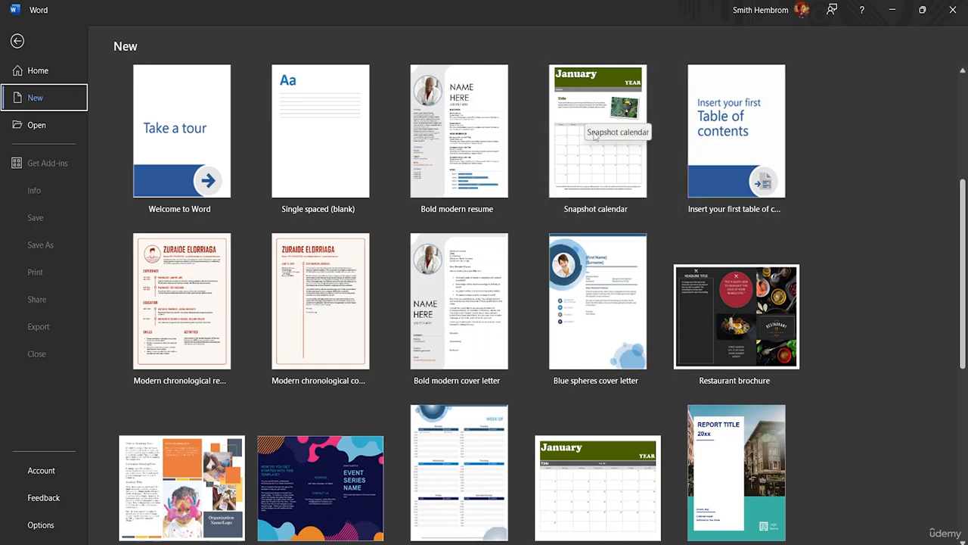
scroll(223, 308, "down", 2)
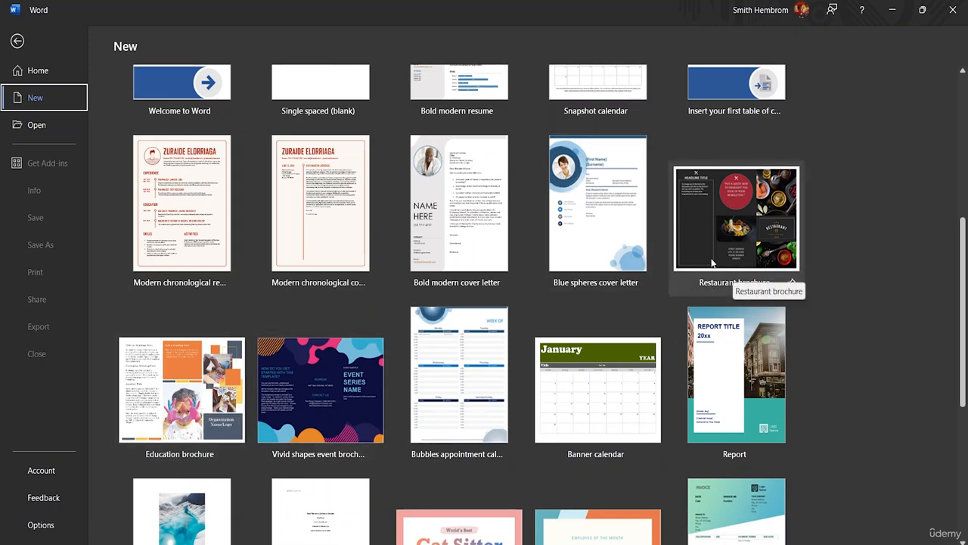
scroll(707, 349, "down", 3)
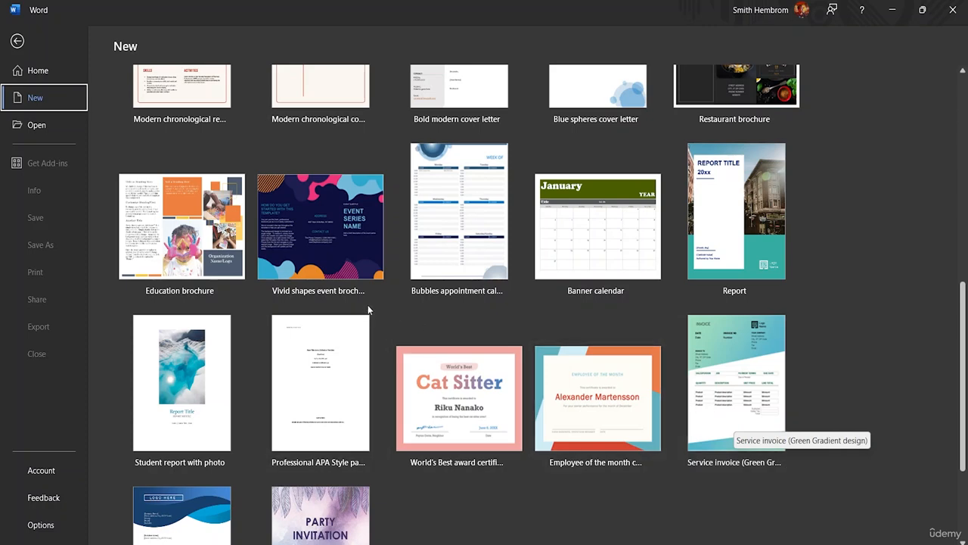
scroll(303, 332, "down", 1)
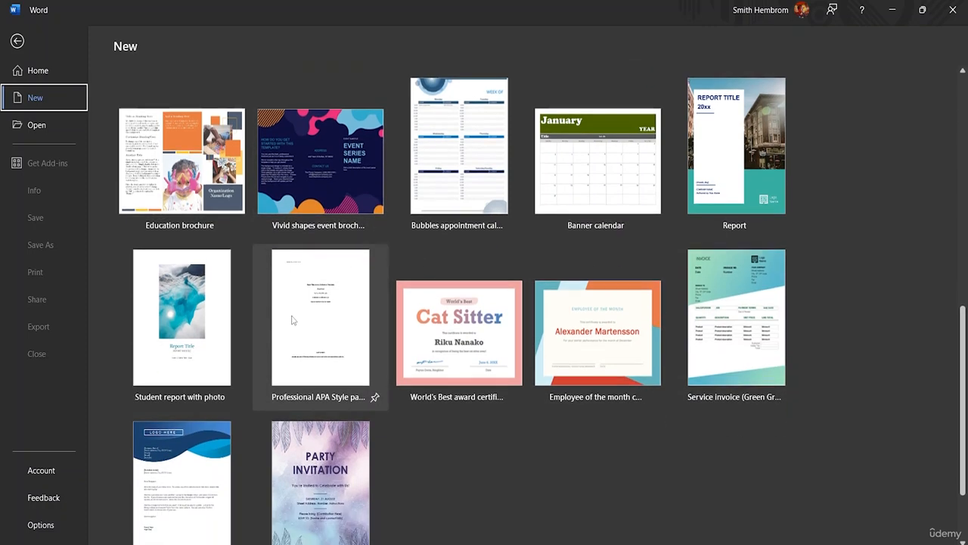
scroll(293, 320, "up", 5)
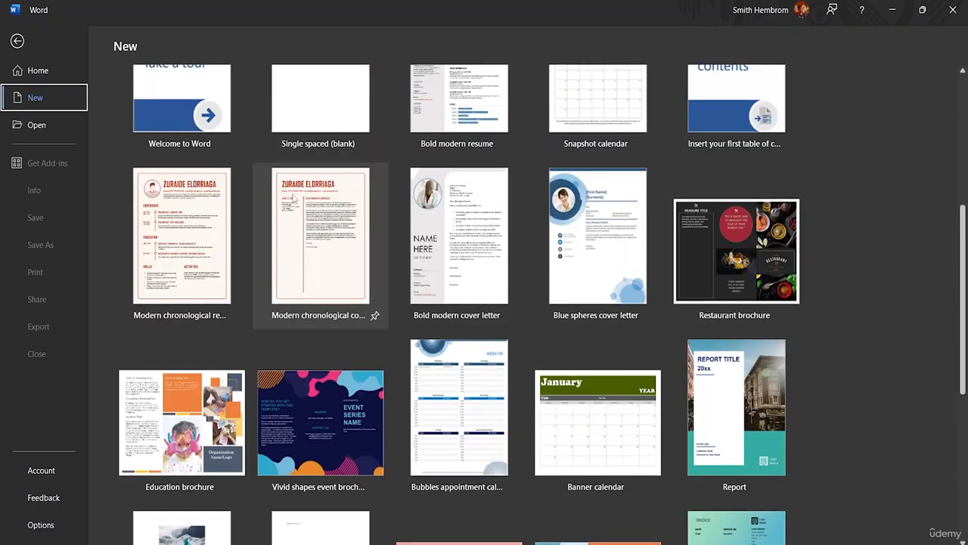
scroll(292, 200, "up", 3)
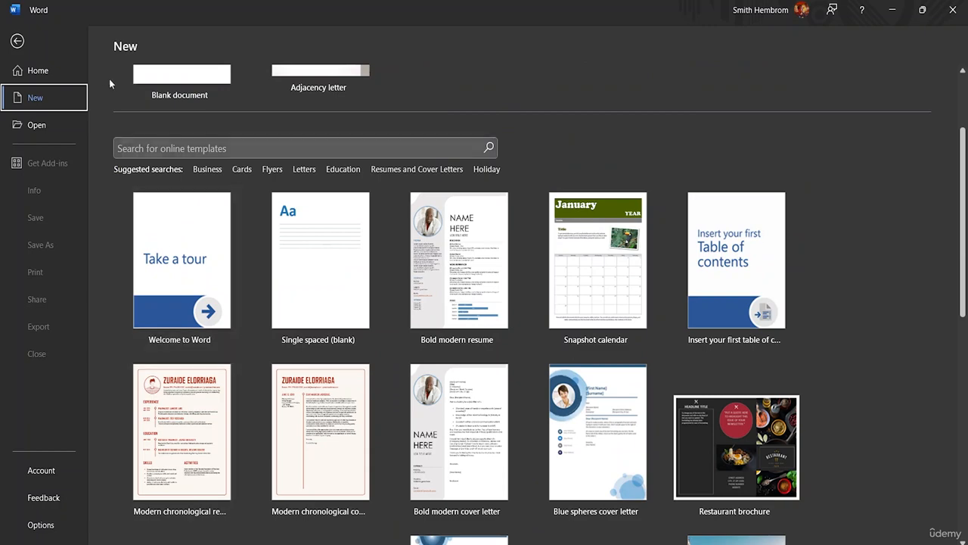
Create a new blank document from the start page
left_click(41, 72)
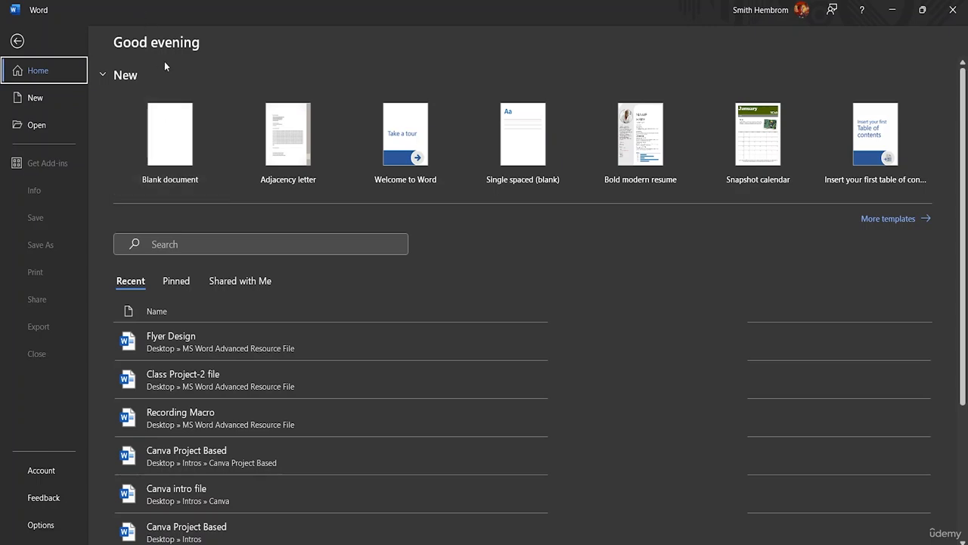
left_click(42, 101)
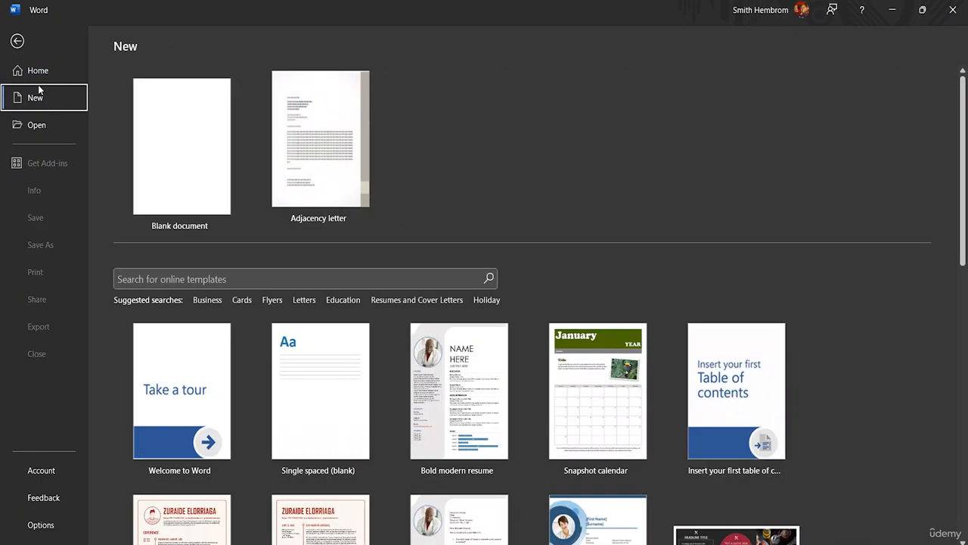
left_click(38, 71)
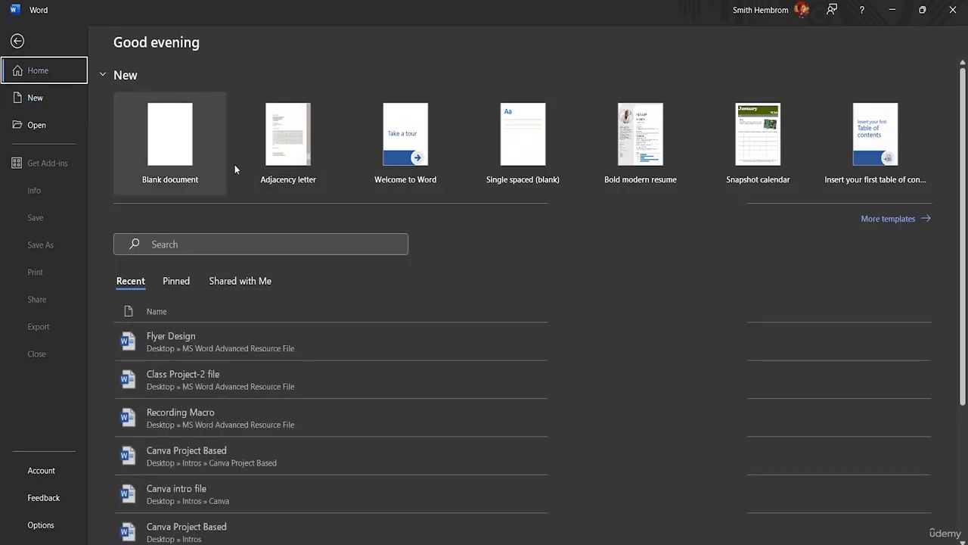
left_click(187, 148)
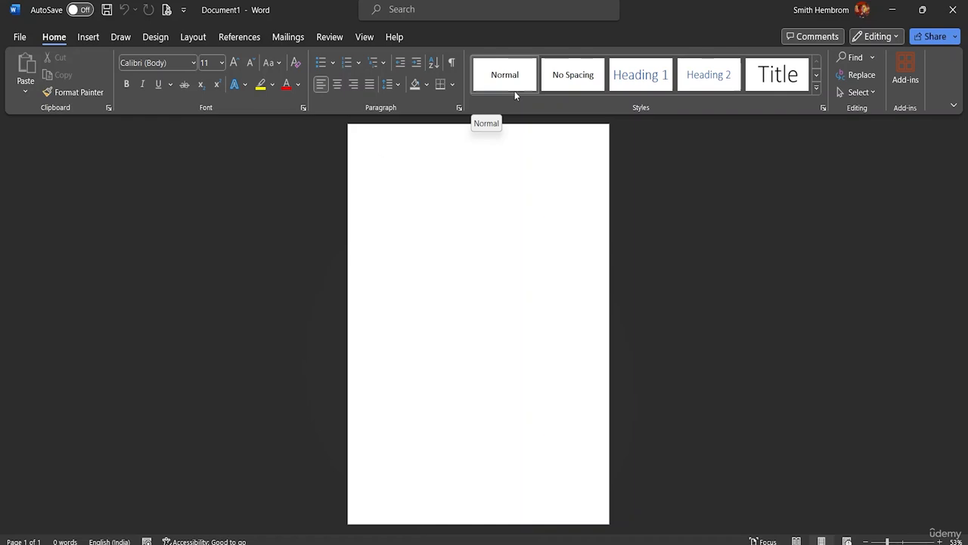
Browse the MS Word Advanced Resource File folder for existing documents, select 2 Customizing borders, and leave without opening it
left_click(21, 38)
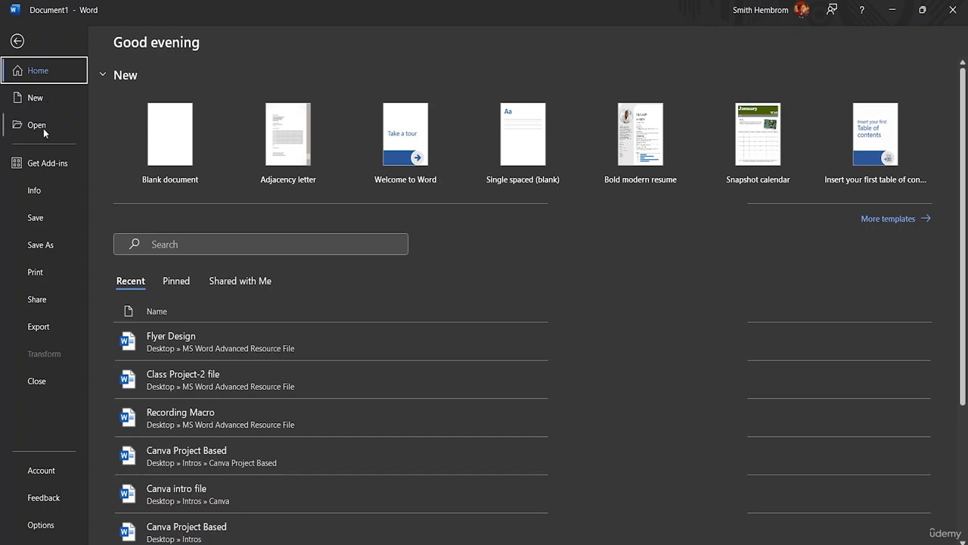
left_click(43, 128)
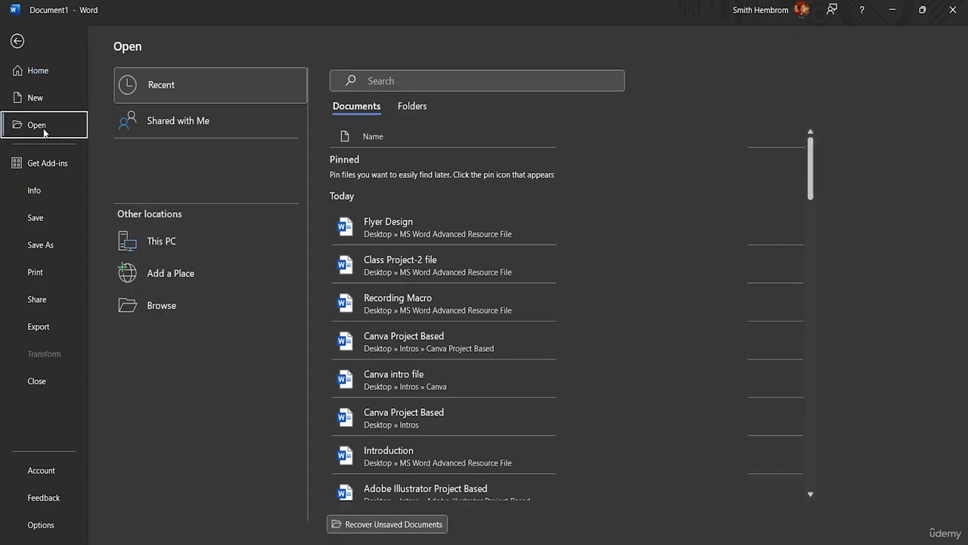
left_click(159, 306)
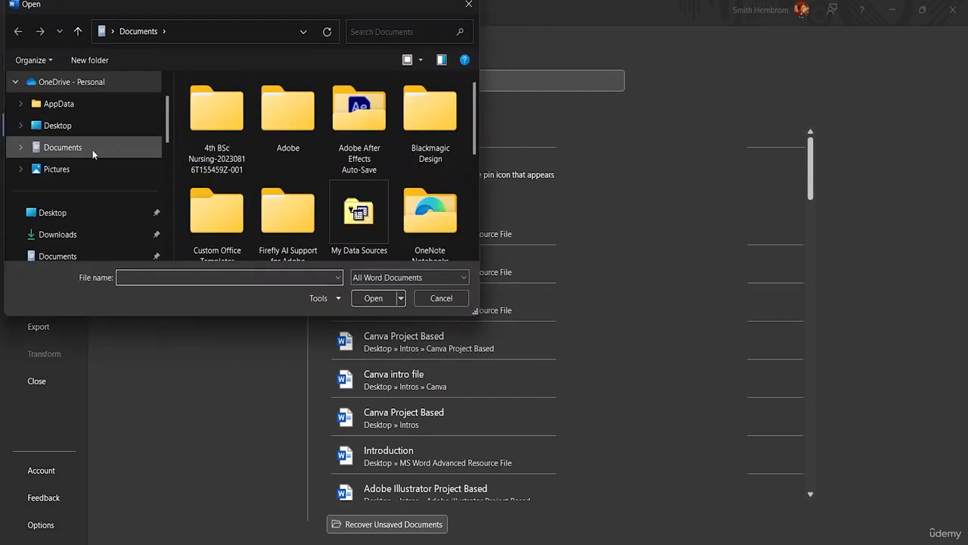
scroll(92, 150, "down", 2)
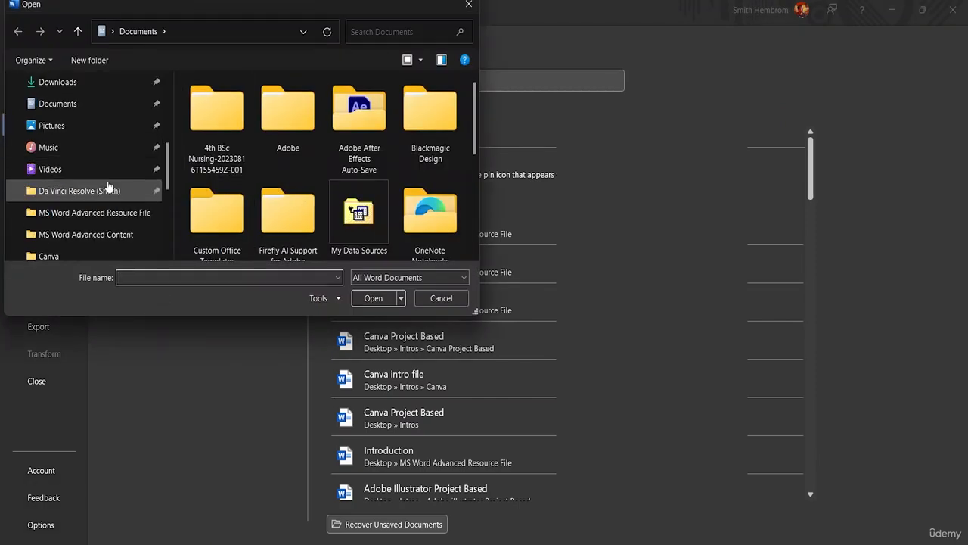
left_click(128, 217)
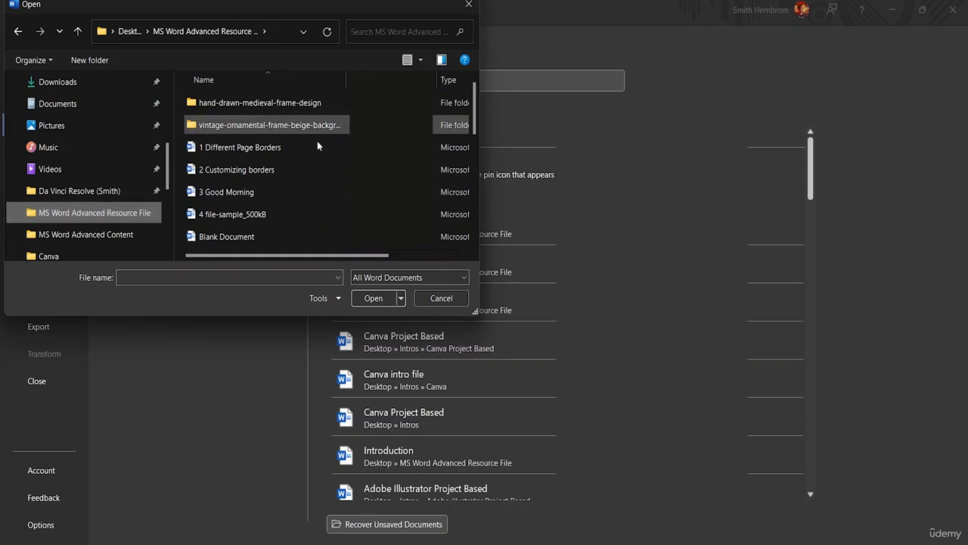
scroll(295, 145, "down", 4)
scroll(313, 155, "up", 4)
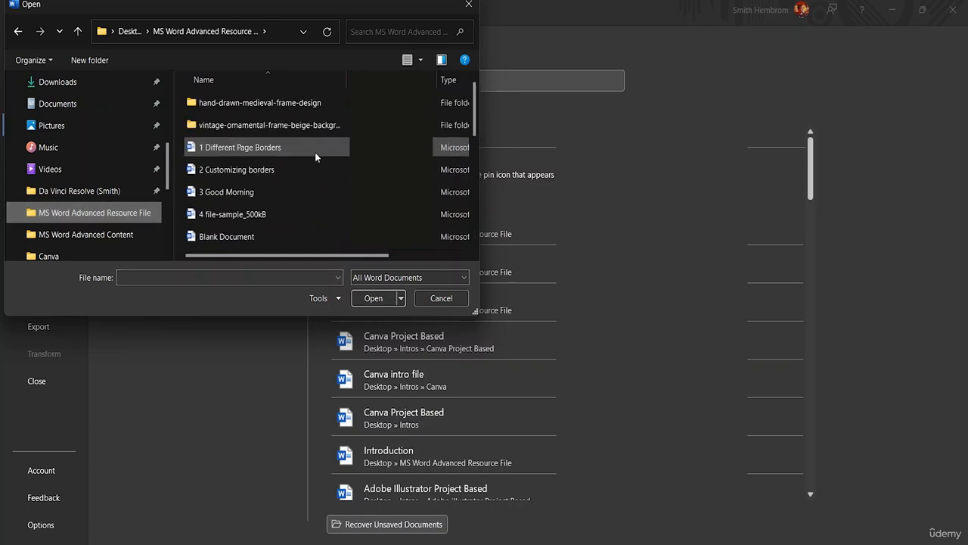
left_click(232, 162)
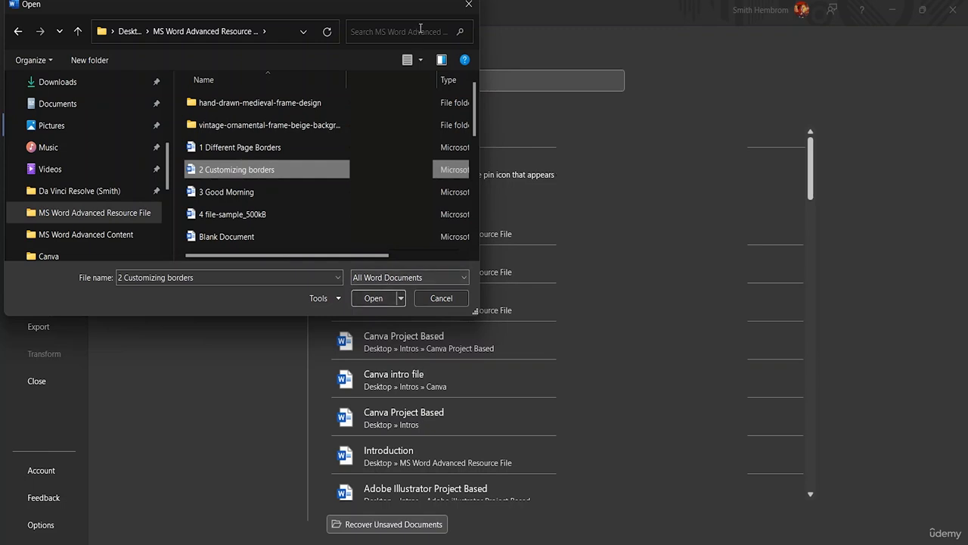
left_click(467, 8)
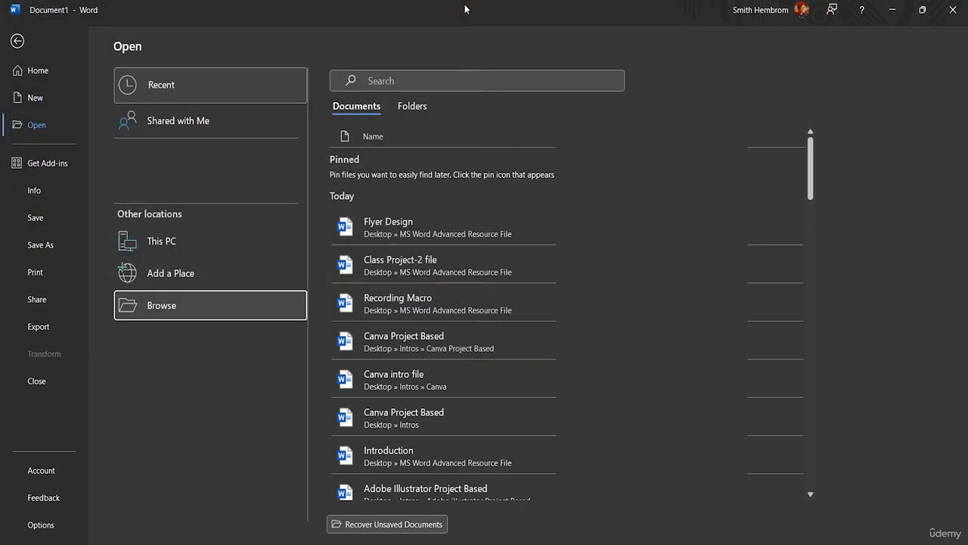
View the information page of the new document, and return to its blank page
left_click(41, 190)
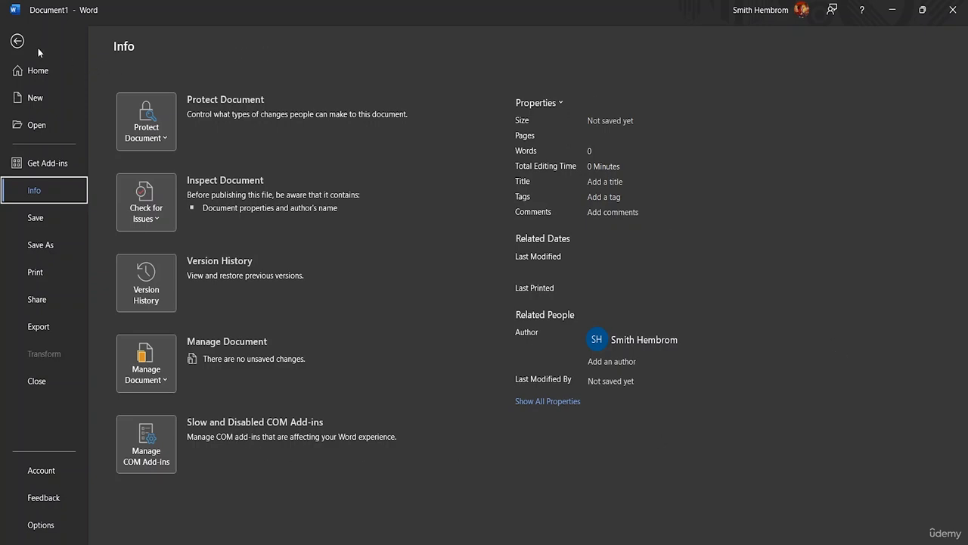
left_click(16, 42)
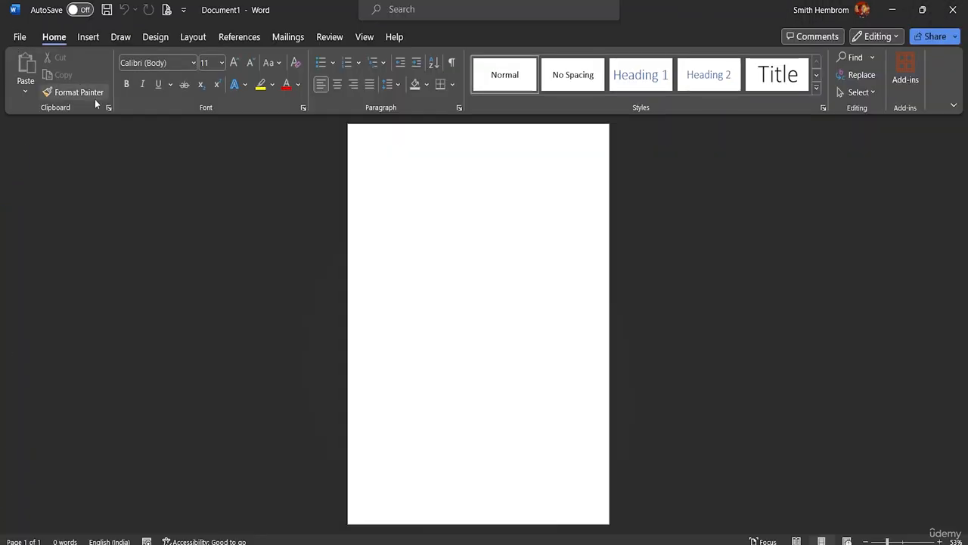
left_click(20, 37)
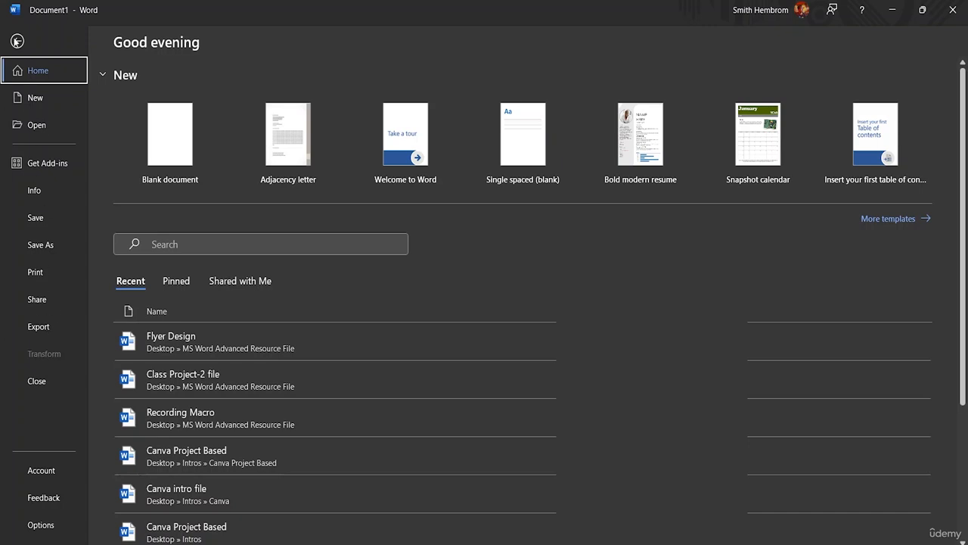
left_click(16, 41)
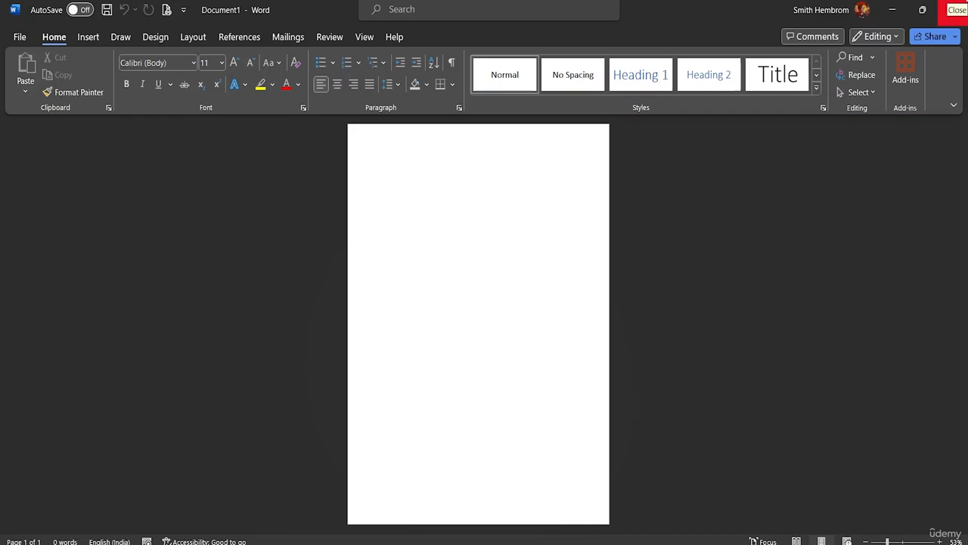
Enter the text HELLO EVERYONE on the blank page and enlarge the page view to 100%
type("Hel")
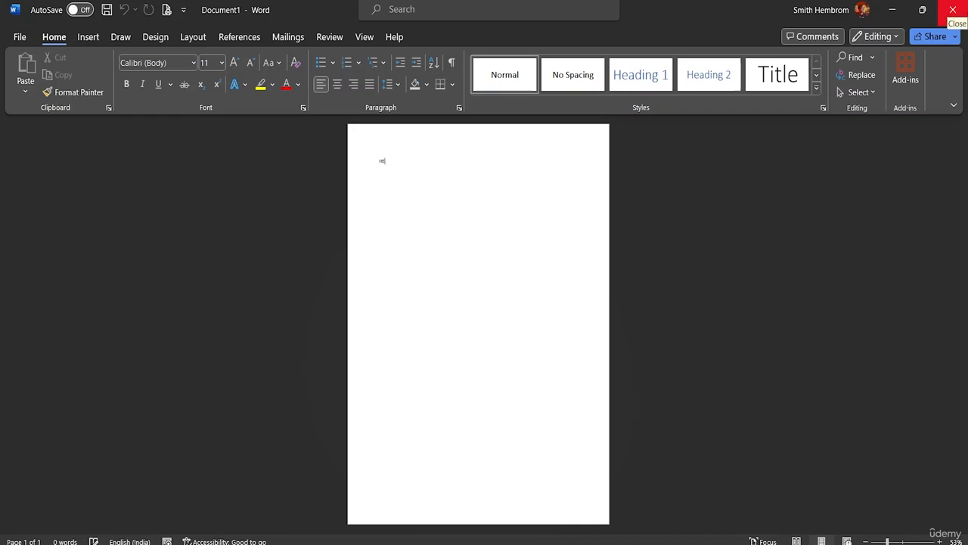
type("LO EVERYONE")
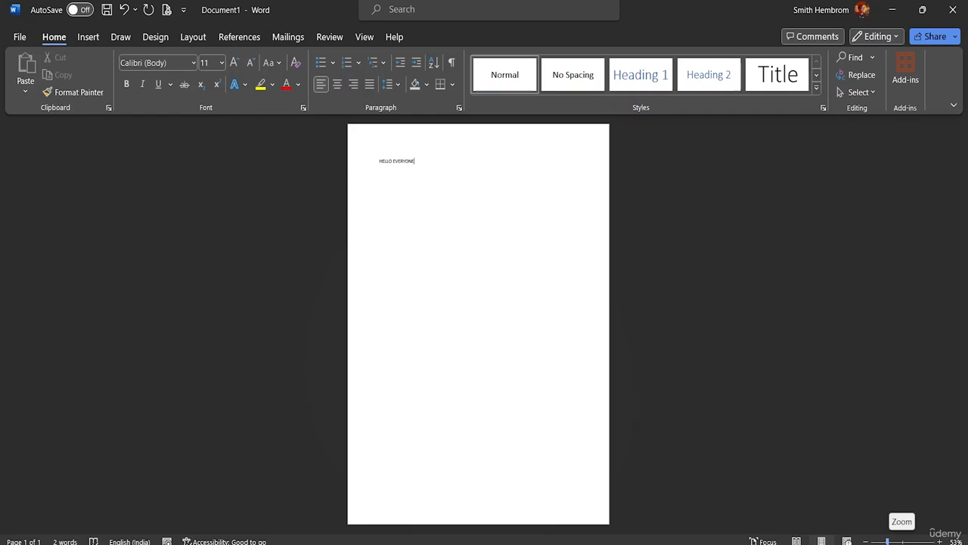
left_click_drag(887, 542, 900, 542)
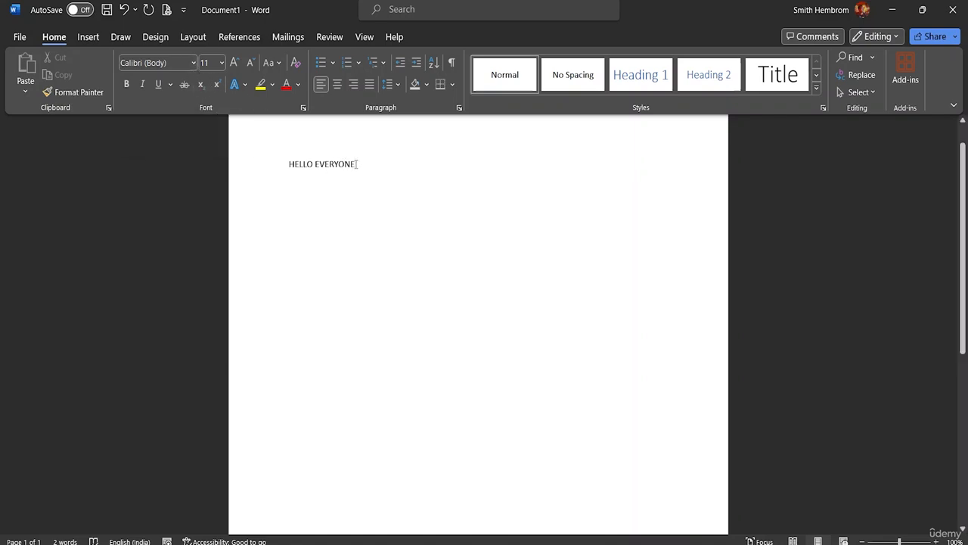
Browse the available fonts for the text HELLO EVERYONE and apply a Abstract Groovy
left_click_drag(357, 164, 294, 166)
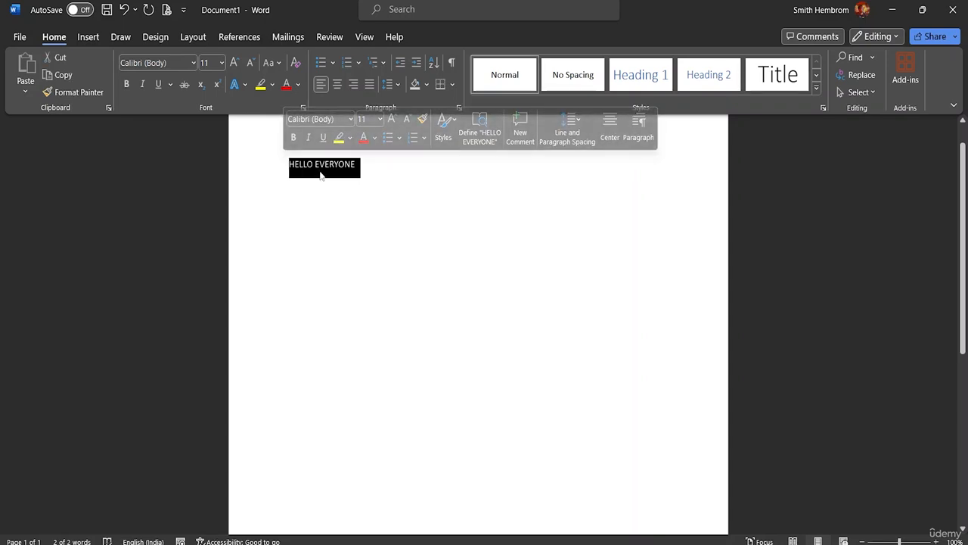
left_click(193, 63)
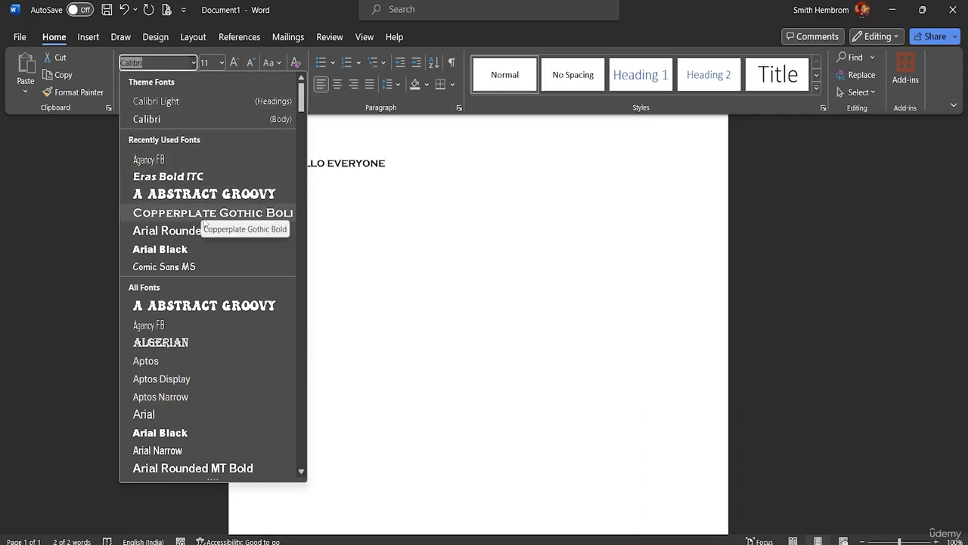
scroll(203, 325, "down", 8)
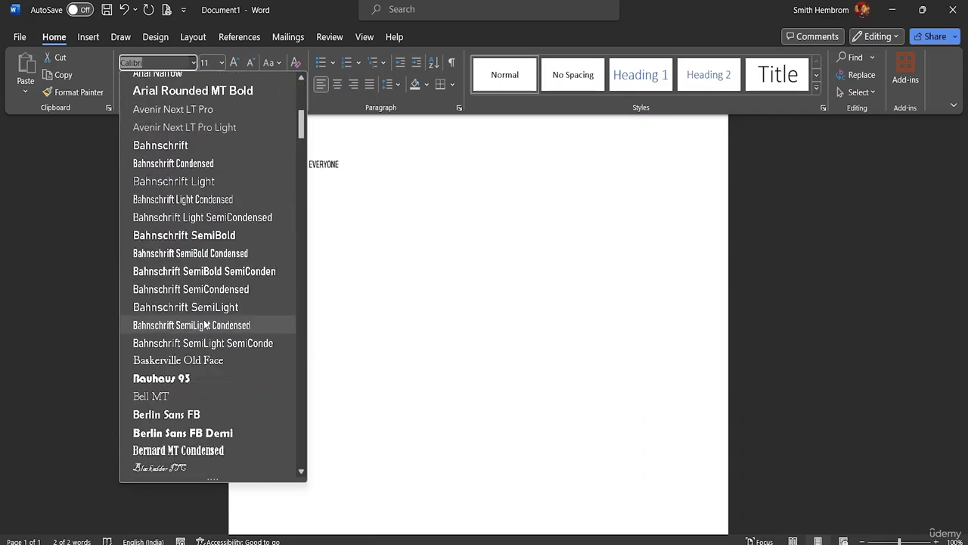
scroll(204, 323, "down", 14)
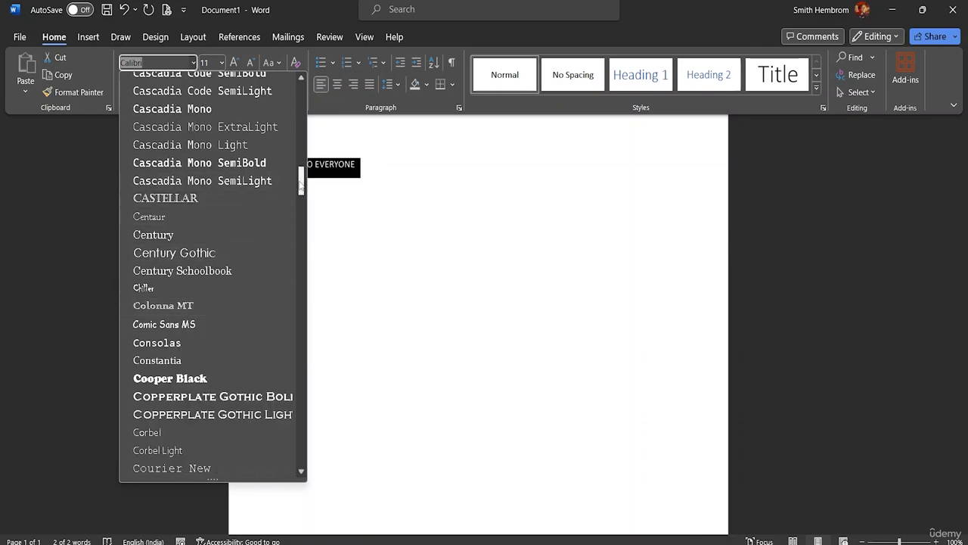
left_click_drag(301, 182, 304, 325)
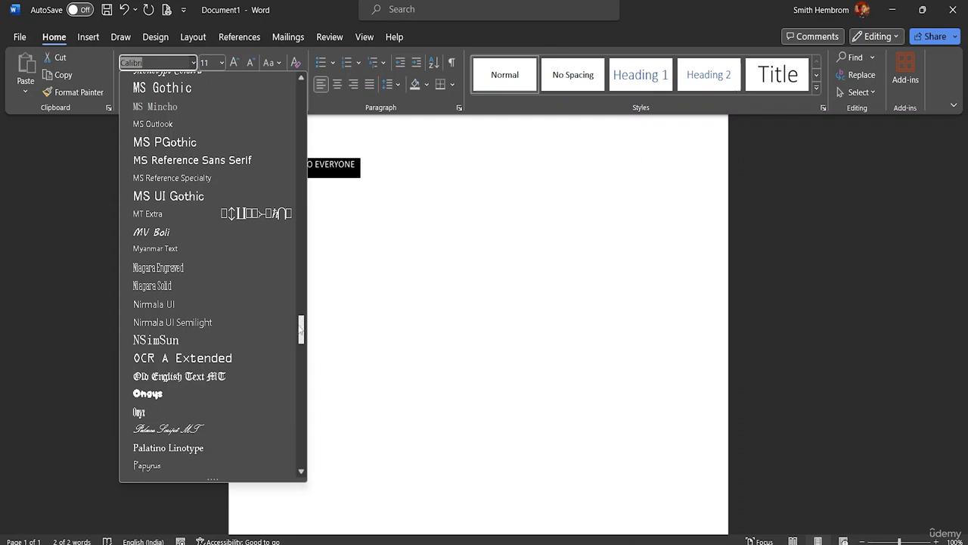
left_click_drag(301, 328, 305, 64)
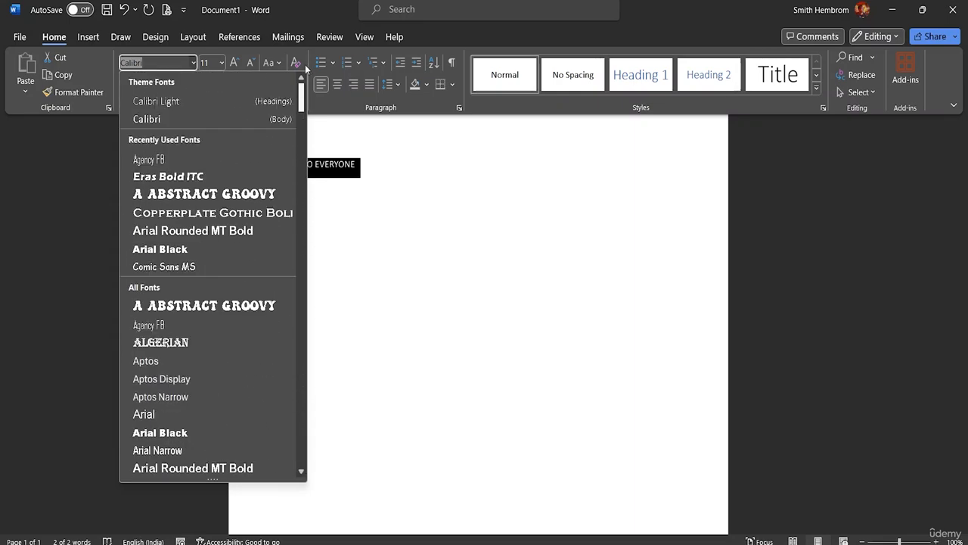
left_click(226, 196)
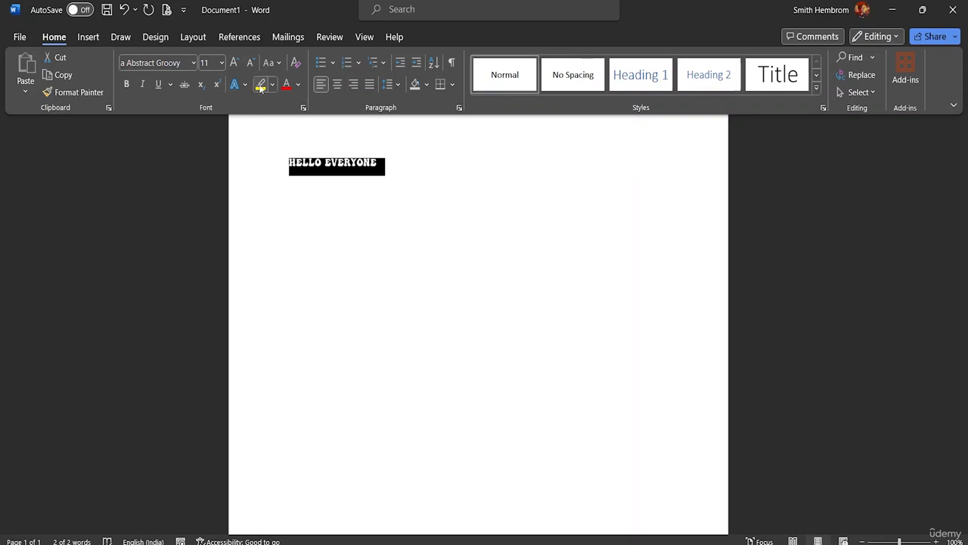
Set the font size of HELLO EVERYONE to 28
left_click(222, 62)
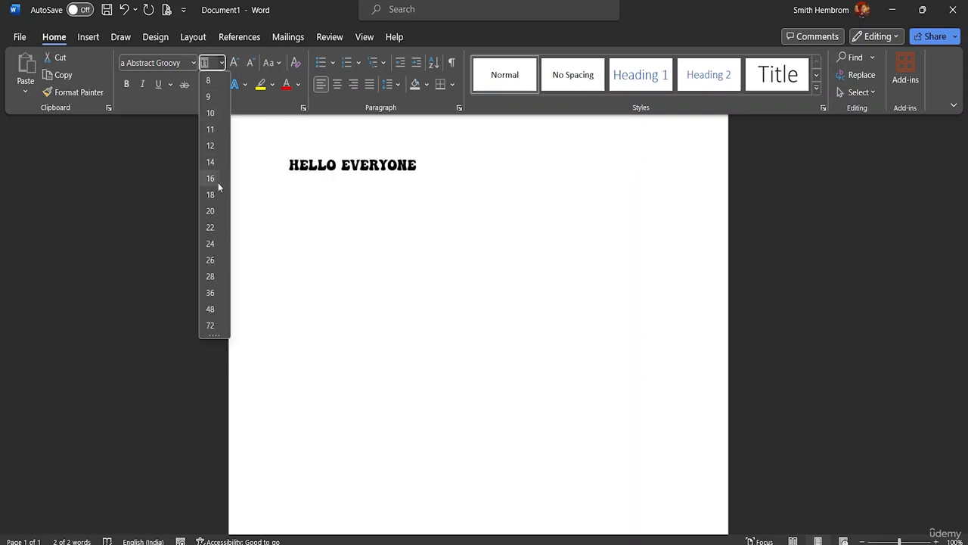
left_click(210, 276)
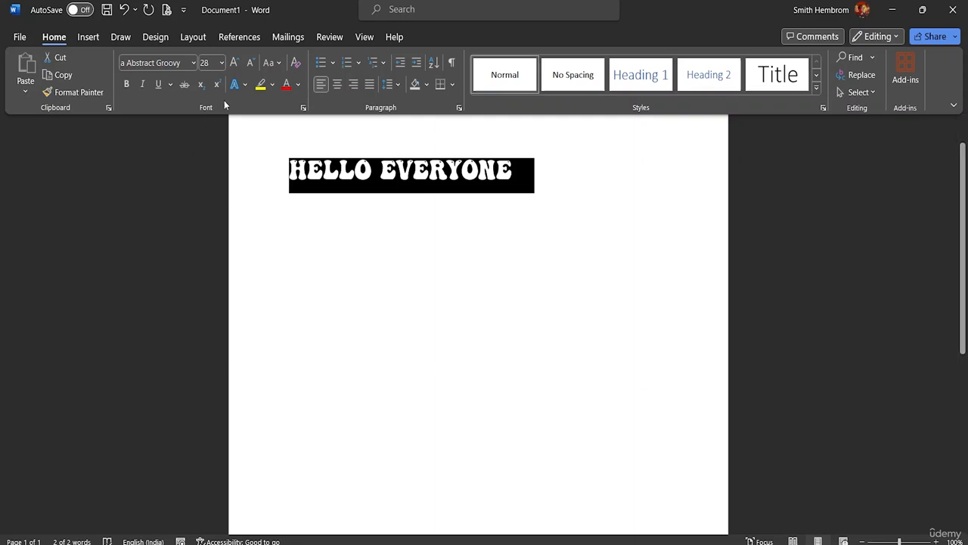
Shrink the selected text stepwise to size 22, and enlarge it stepwise back to 28
left_click(252, 61)
left_click(252, 66)
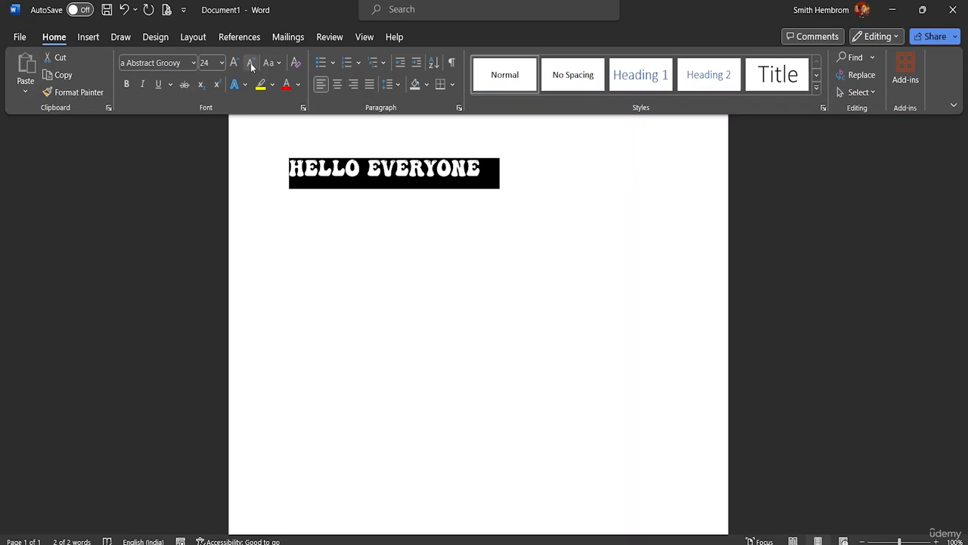
left_click(252, 65)
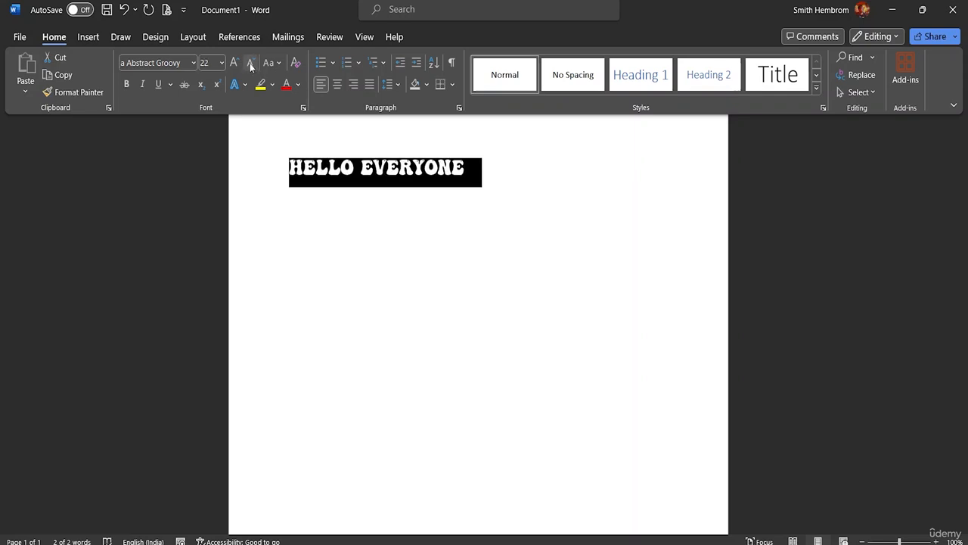
left_click(234, 65)
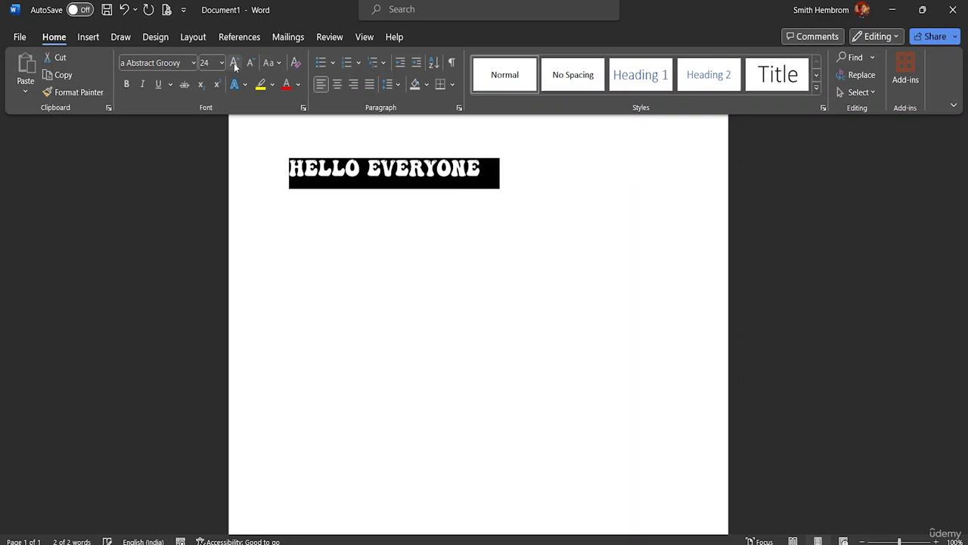
left_click(235, 65)
left_click(235, 65)
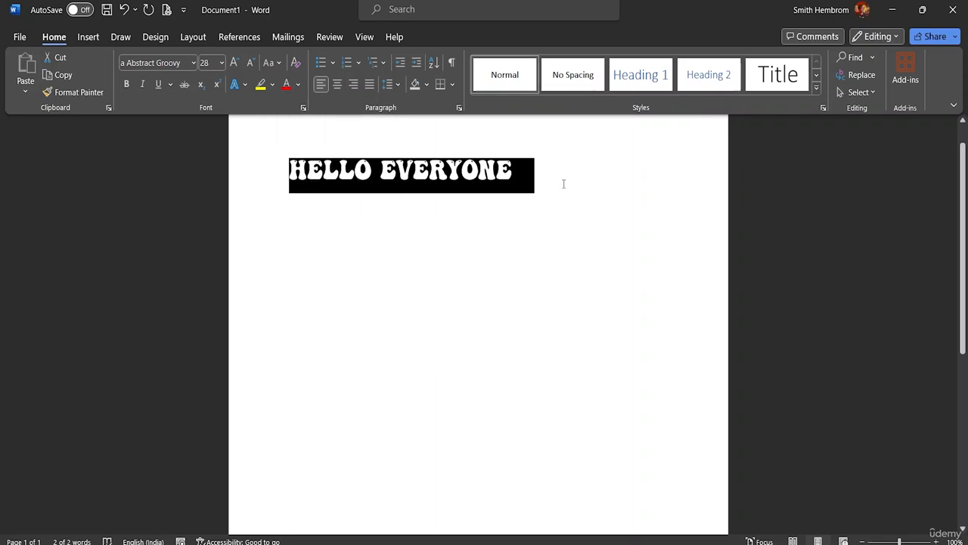
Change the case of the selected text to lowercase, and to Capitalize Each Word
left_click(278, 64)
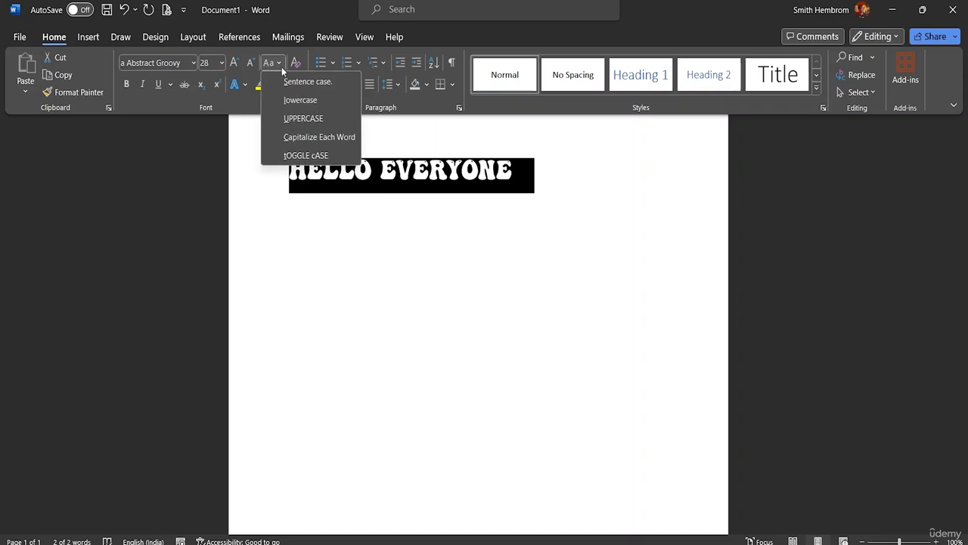
left_click(300, 100)
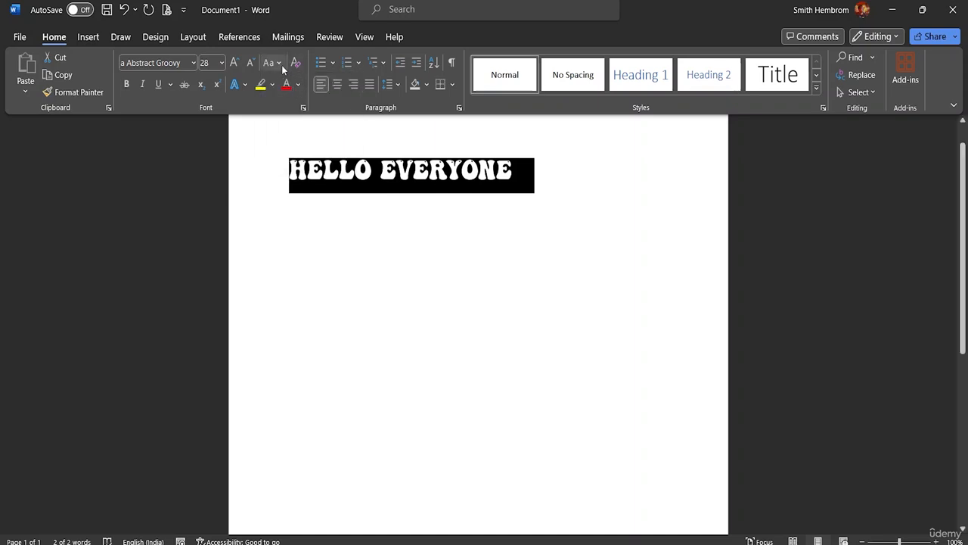
left_click(283, 69)
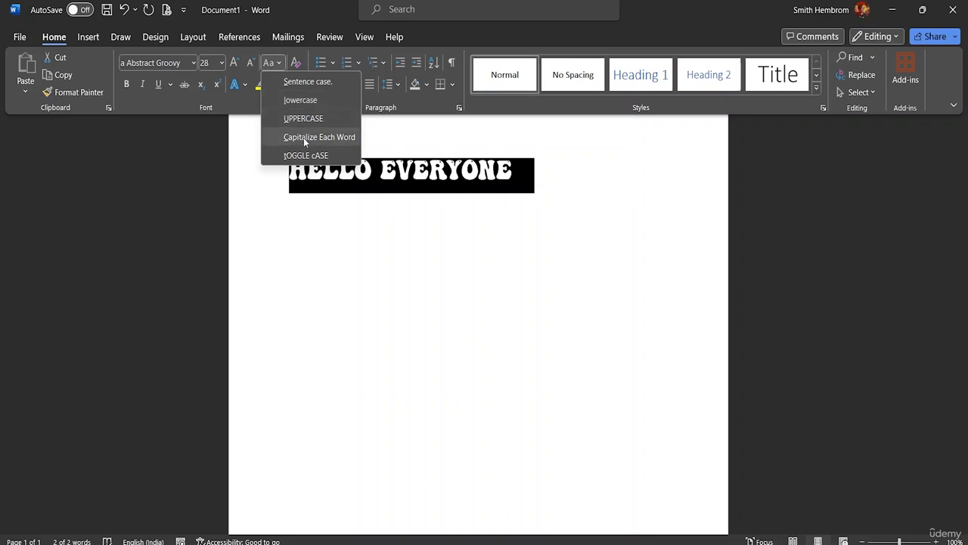
left_click(304, 137)
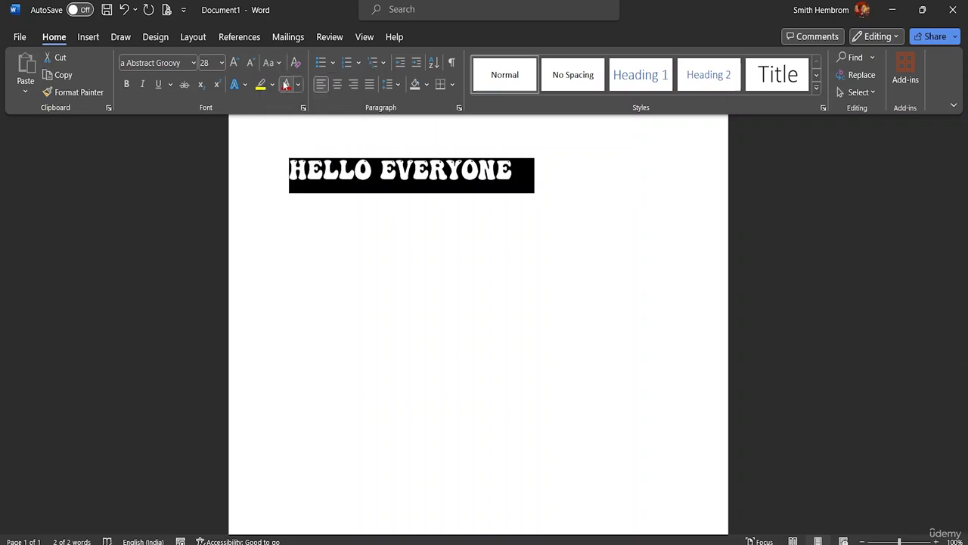
left_click(513, 172)
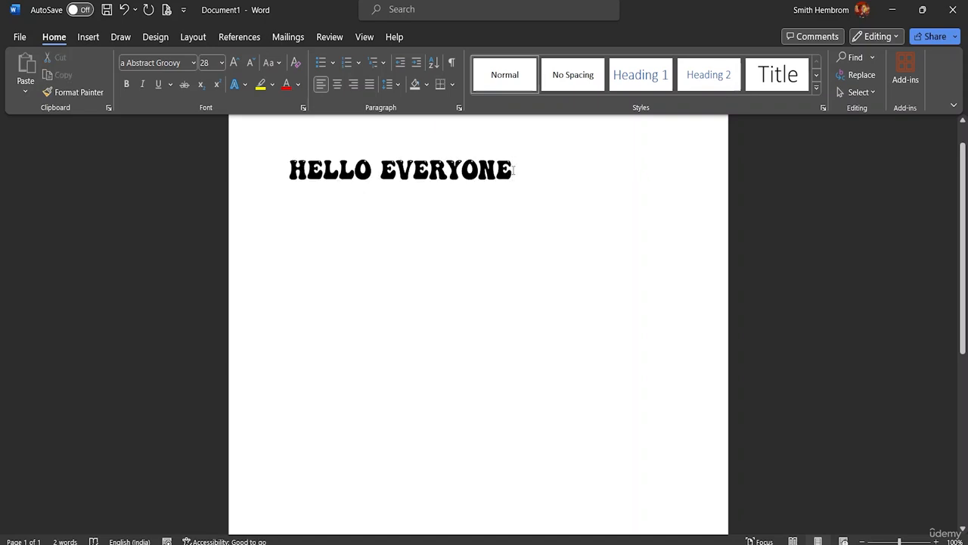
Change the font of the whole greeting line to Calibri (Body)
left_click_drag(513, 172, 288, 164)
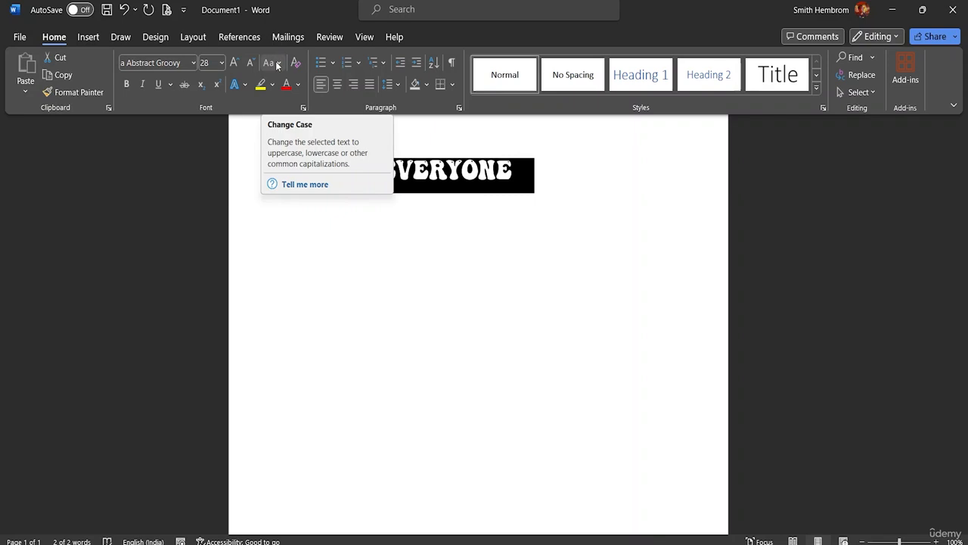
left_click(194, 62)
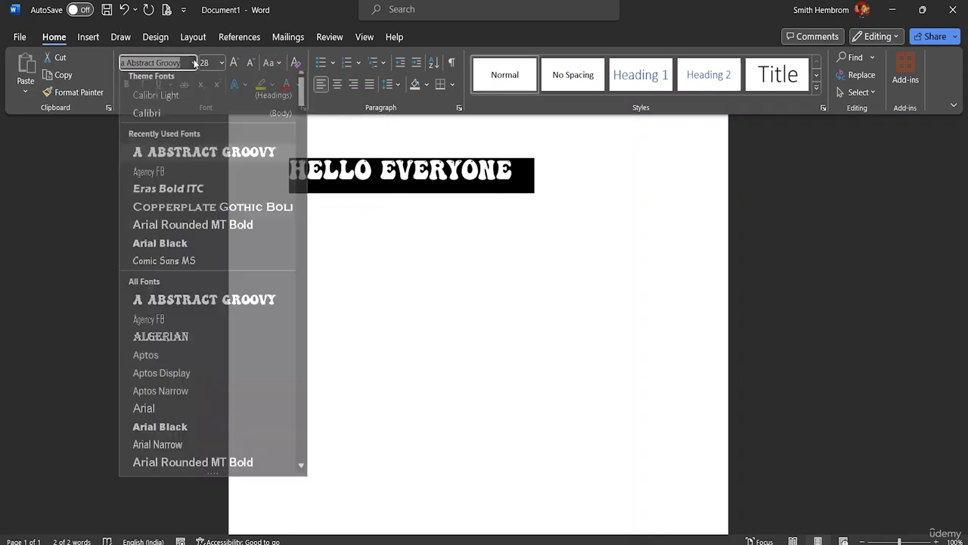
left_click(188, 118)
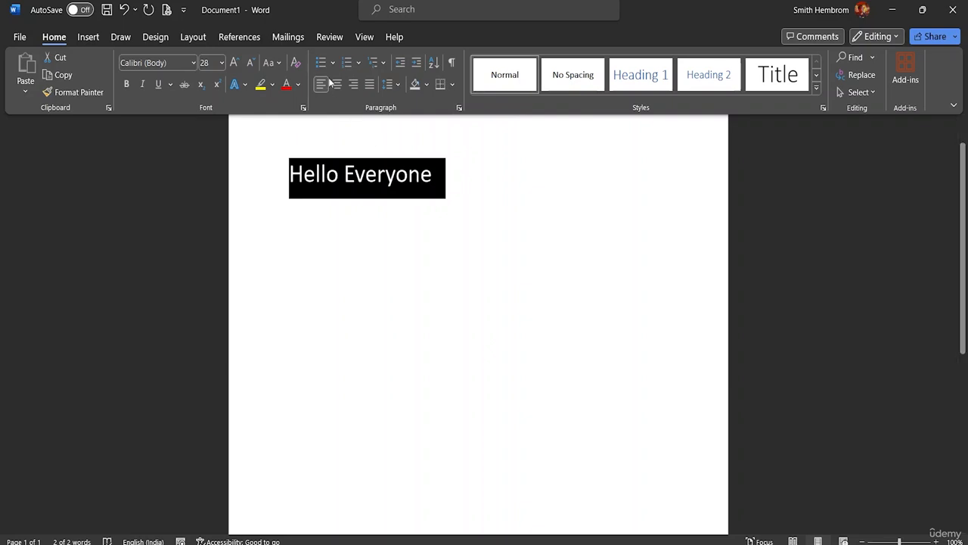
Convert the Calibri greeting to lowercase, and convert it to UPPERCASE
left_click(274, 62)
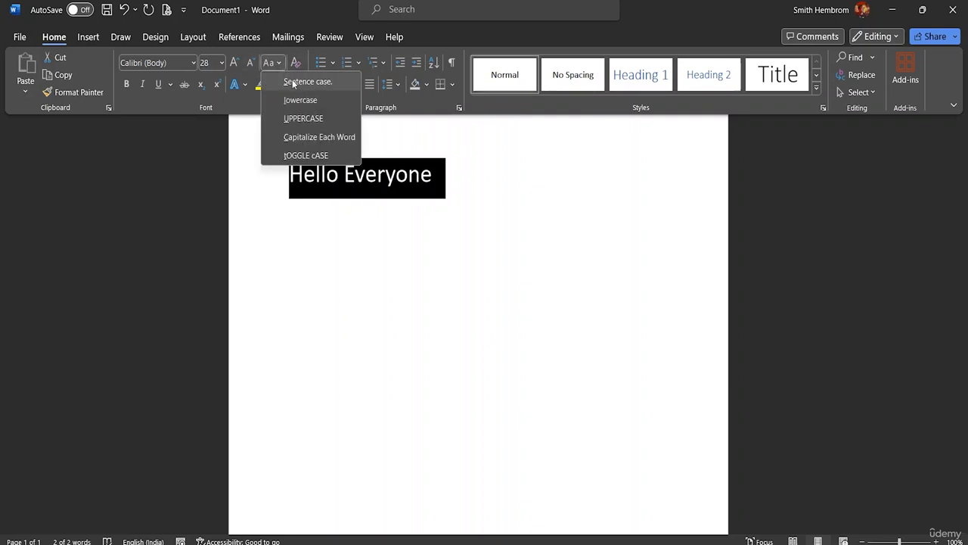
left_click(303, 99)
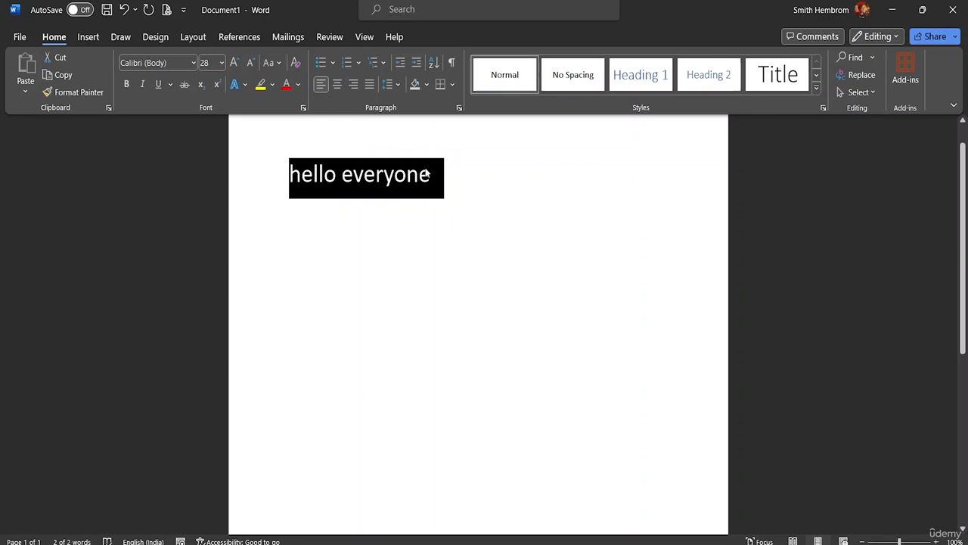
left_click(284, 67)
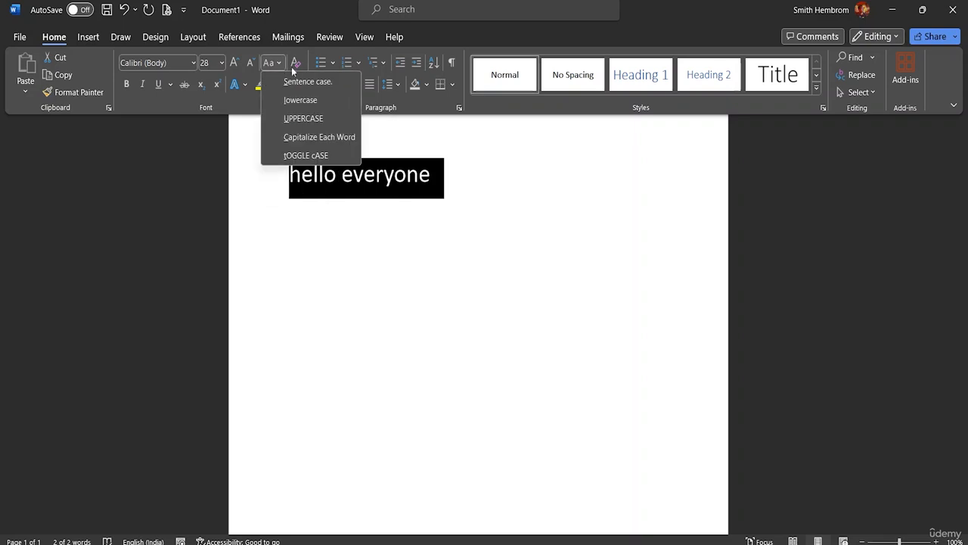
left_click(313, 119)
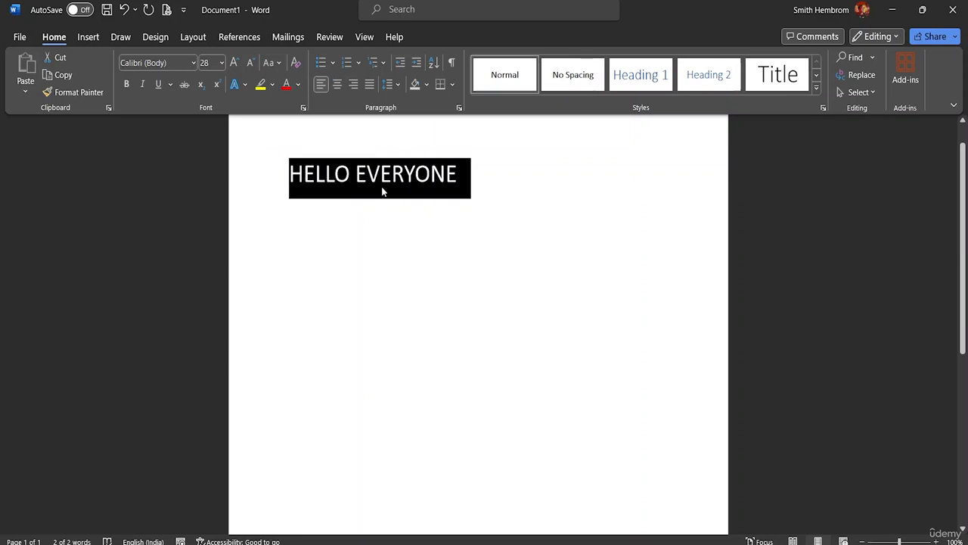
Apply Capitalize Each Word to the greeting, and apply tOGGLE cASE
left_click(274, 62)
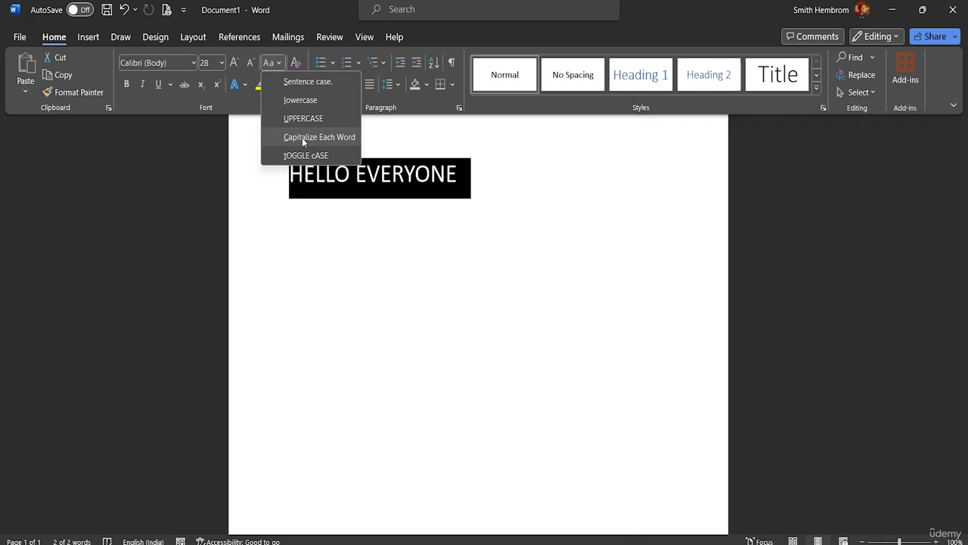
left_click(302, 138)
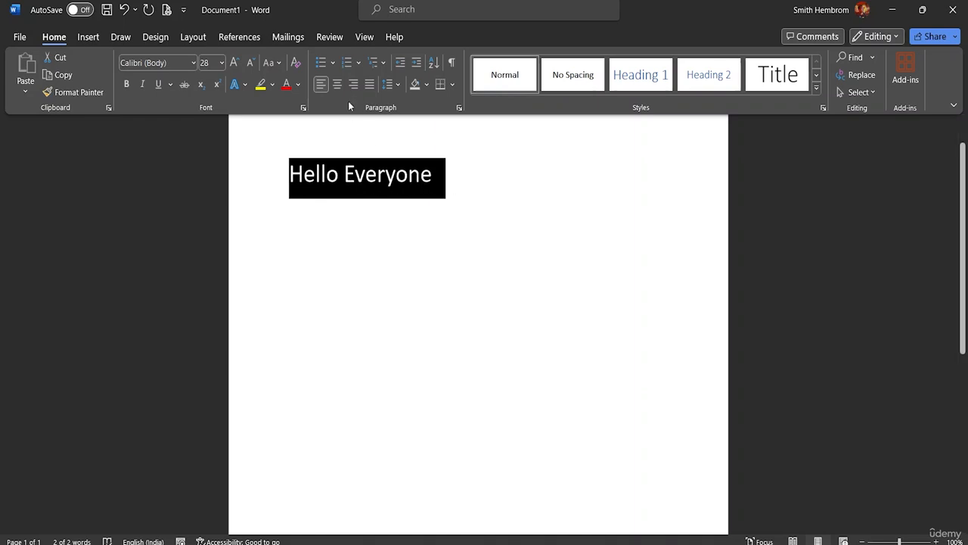
left_click(278, 62)
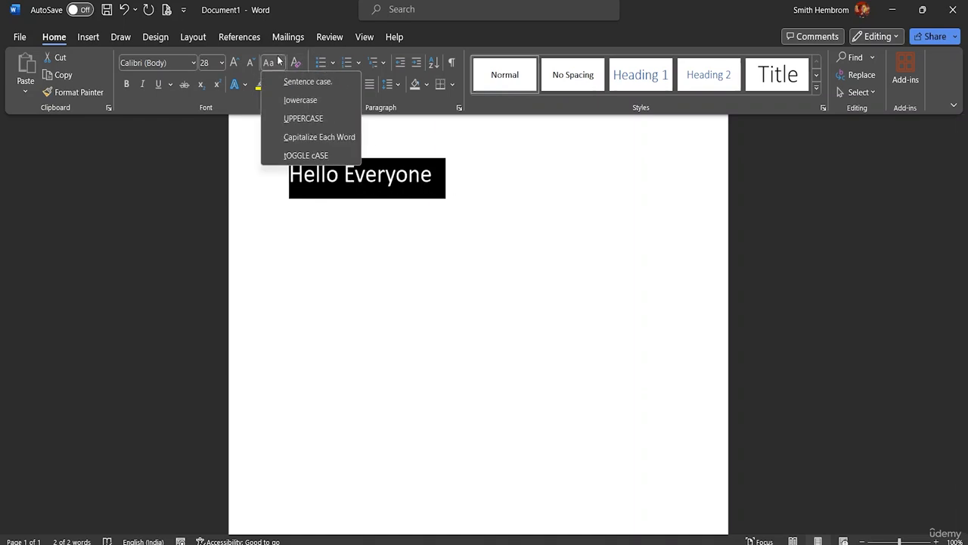
left_click(302, 158)
left_click(302, 157)
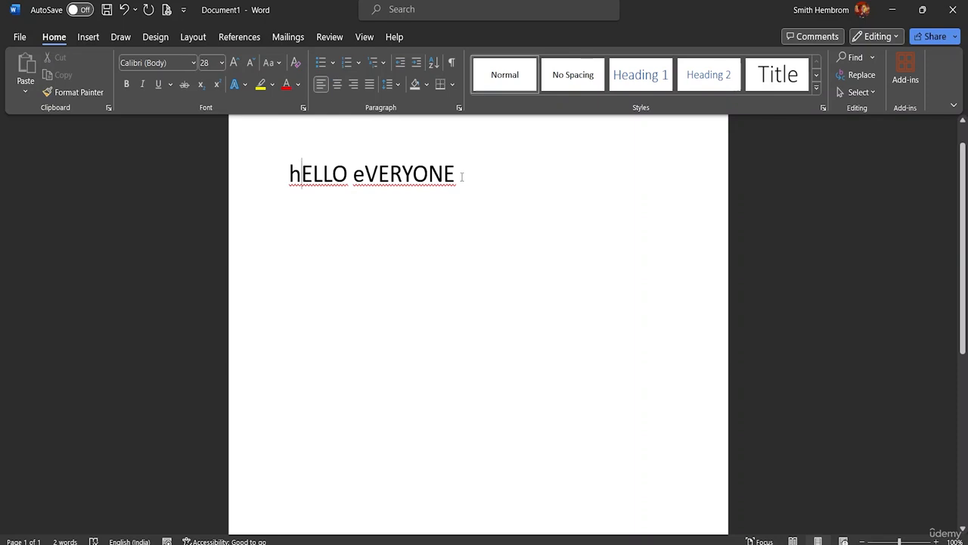
Select the whole greeting line and change its capitalization to Sentence case
left_click_drag(460, 176, 286, 193)
left_click_drag(459, 172, 287, 178)
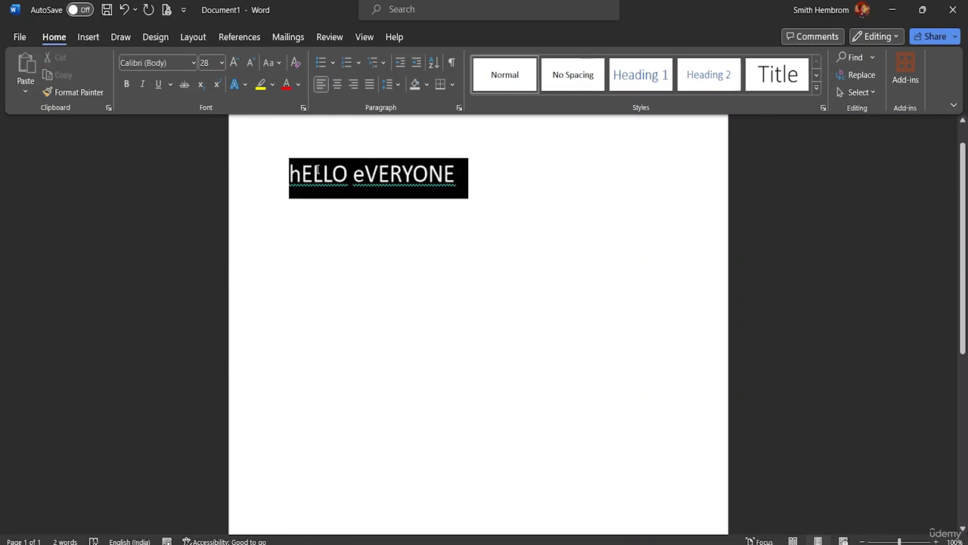
left_click(277, 63)
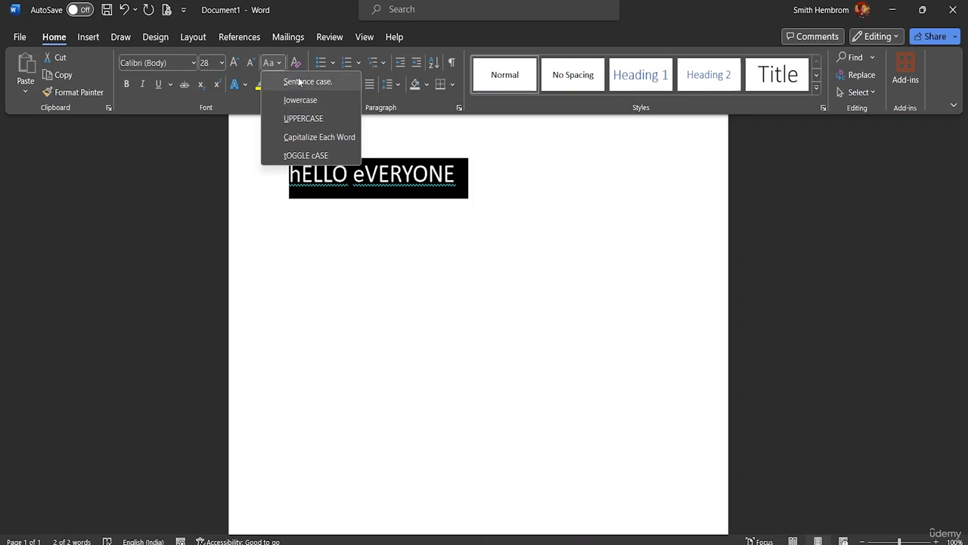
left_click(302, 81)
left_click(298, 84)
left_click(280, 63)
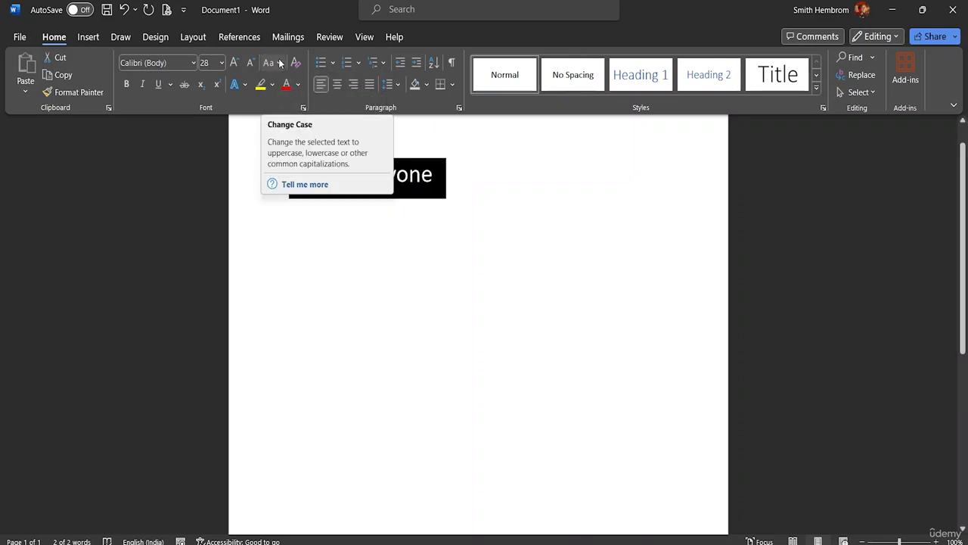
Select the whole greeting line, convert it to UPPERCASE and make it bold
left_click(306, 190)
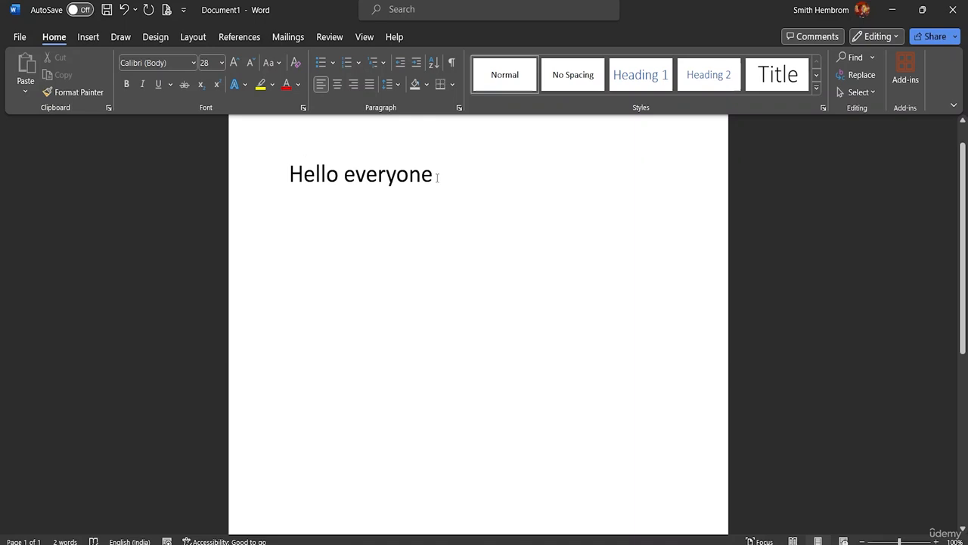
left_click(279, 64)
left_click(433, 174)
left_click_drag(434, 175, 289, 175)
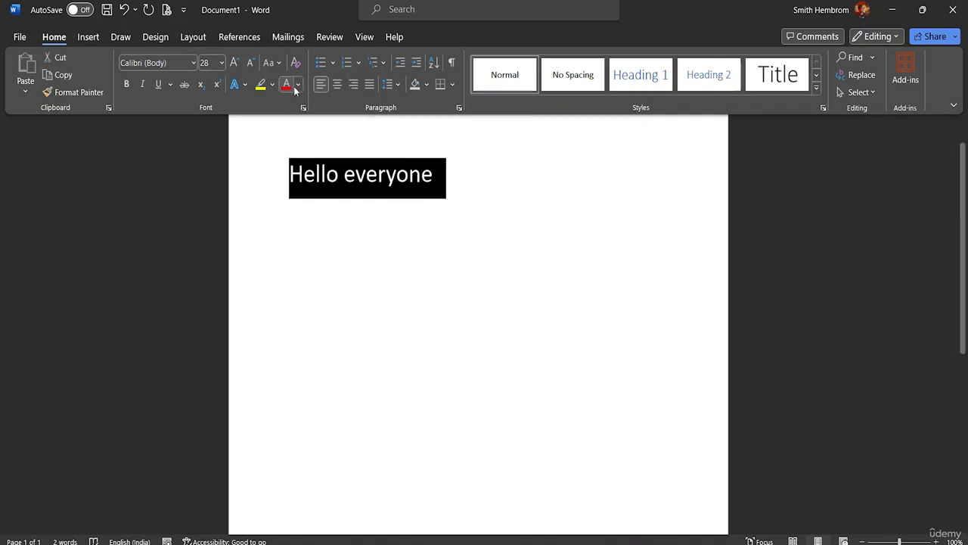
left_click(281, 63)
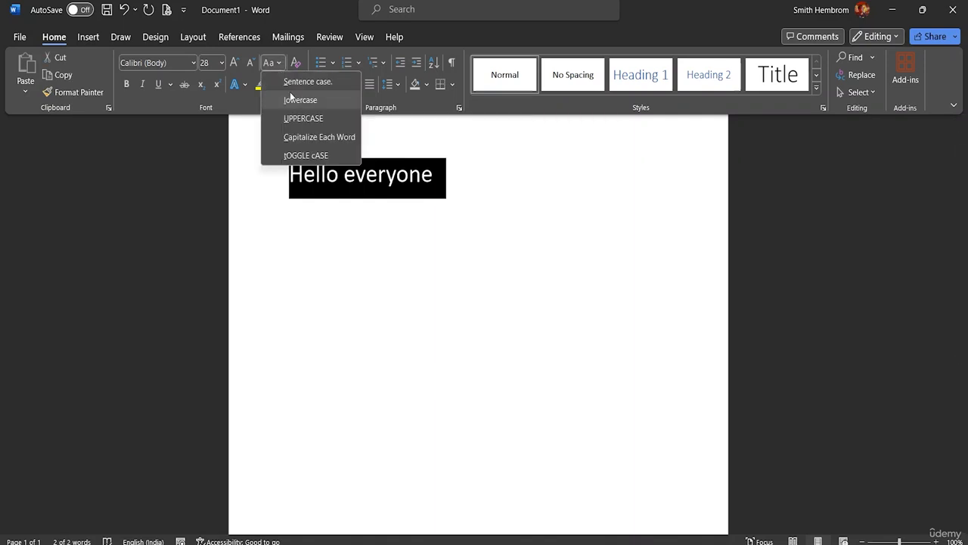
left_click(300, 119)
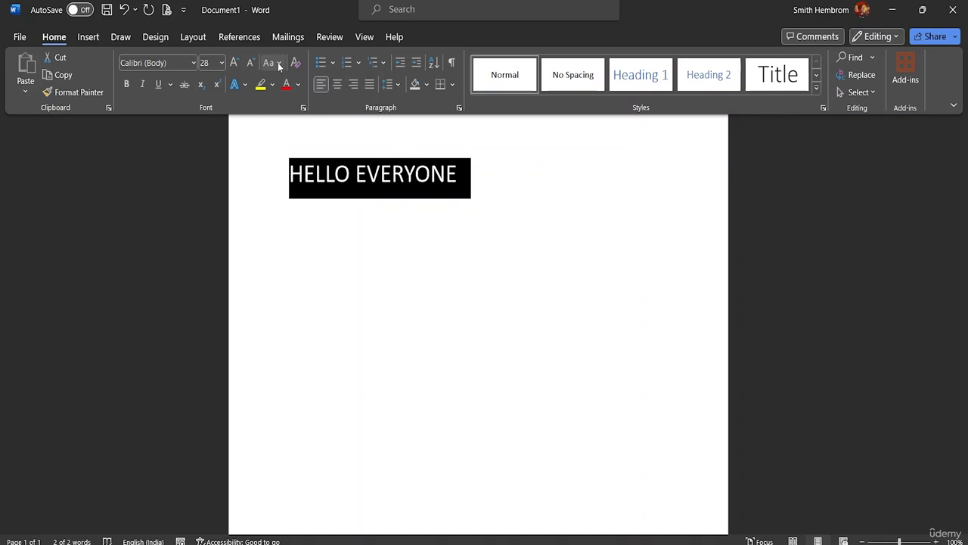
left_click(127, 85)
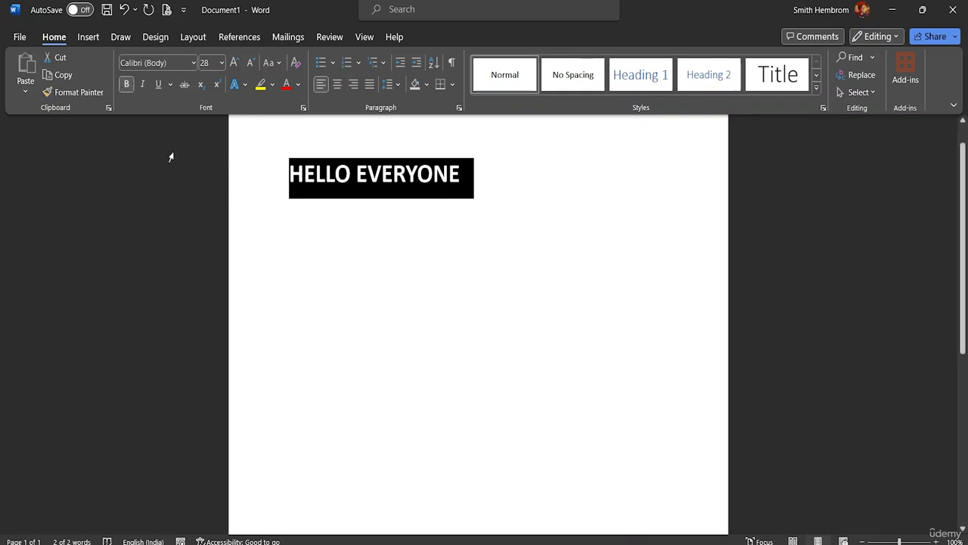
Change the greeting's font to Arial Rounded MT Bold, and switch its bold formatting off and on again
left_click(193, 62)
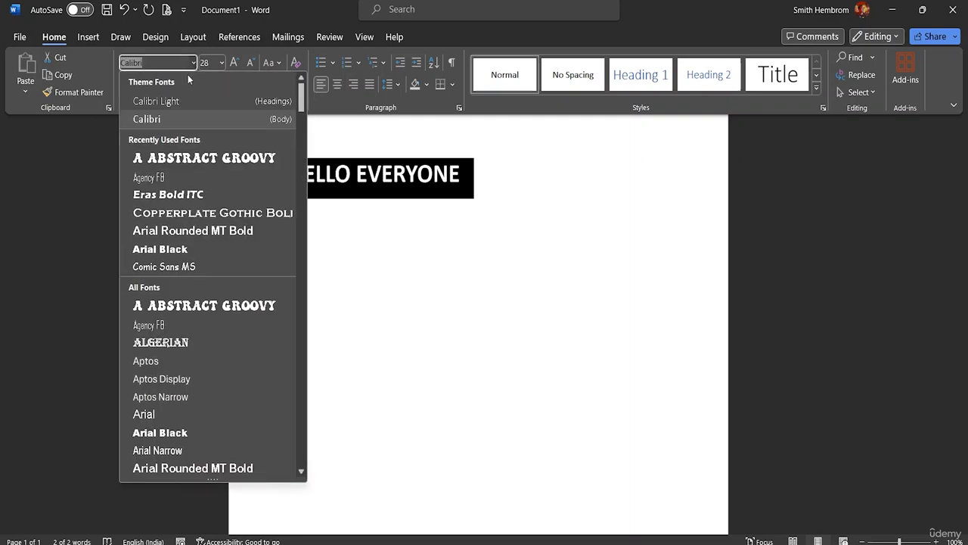
left_click(170, 230)
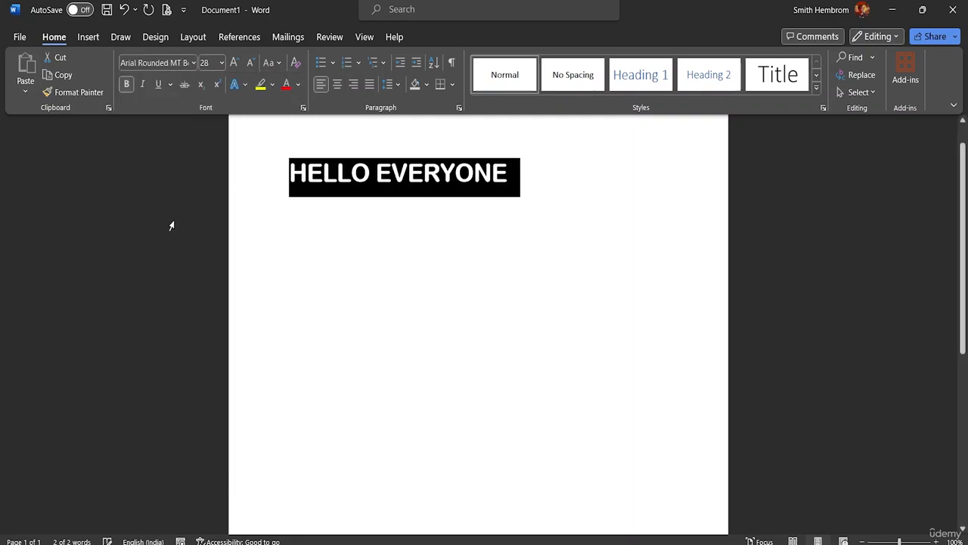
left_click(125, 88)
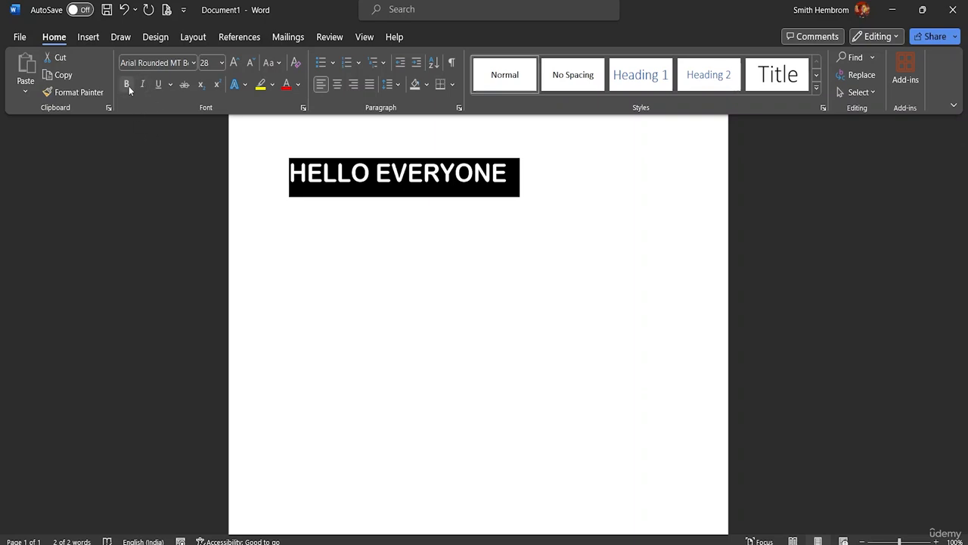
left_click(128, 86)
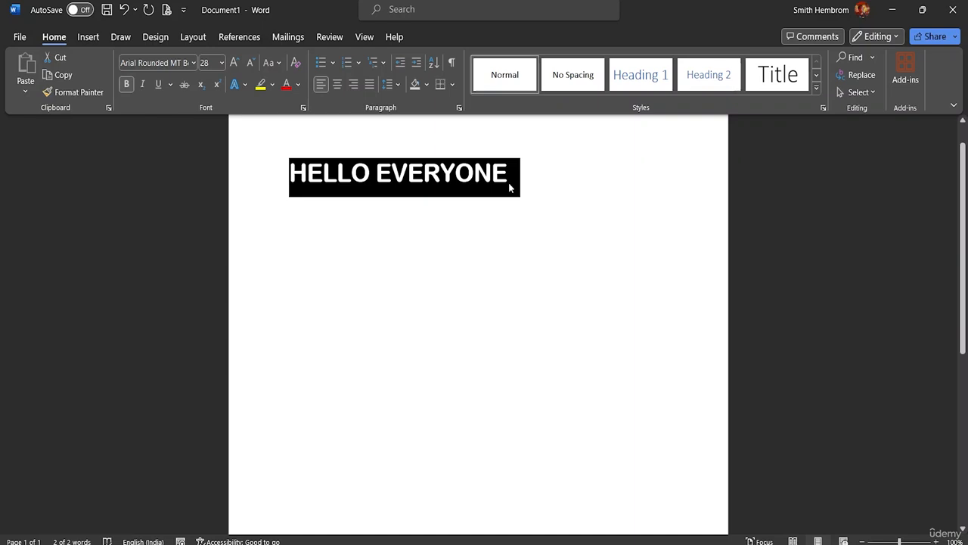
Try the Eras Bold ITC font on the greeting, toggling bold off and back on for comparison
left_click(191, 63)
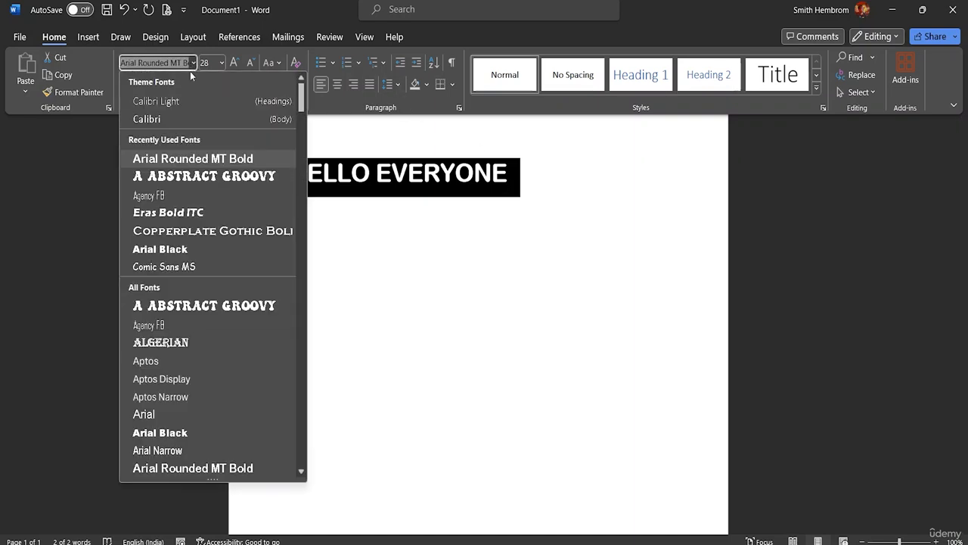
left_click(177, 214)
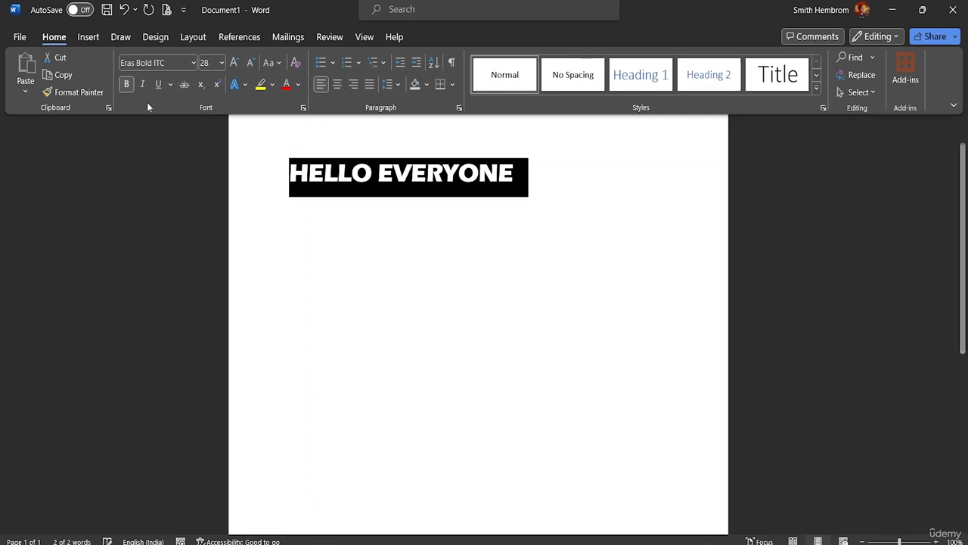
left_click(127, 89)
left_click(126, 85)
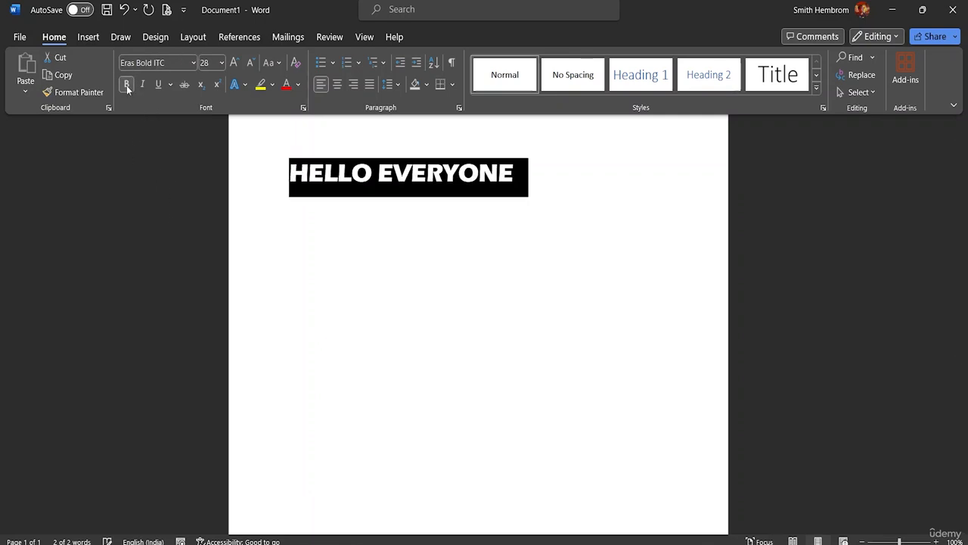
Set the greeting's font back to Calibri (Body) and format it as bold italic
left_click(192, 66)
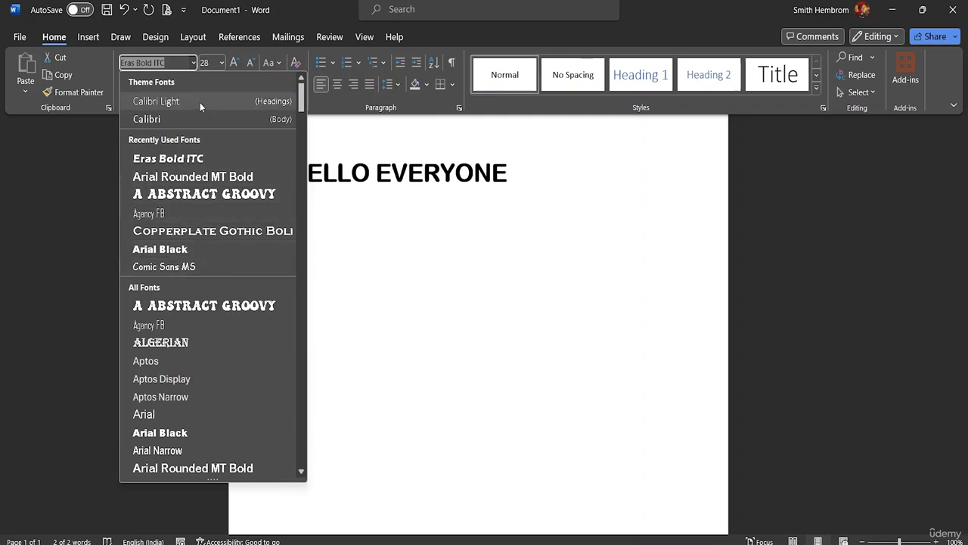
left_click(199, 123)
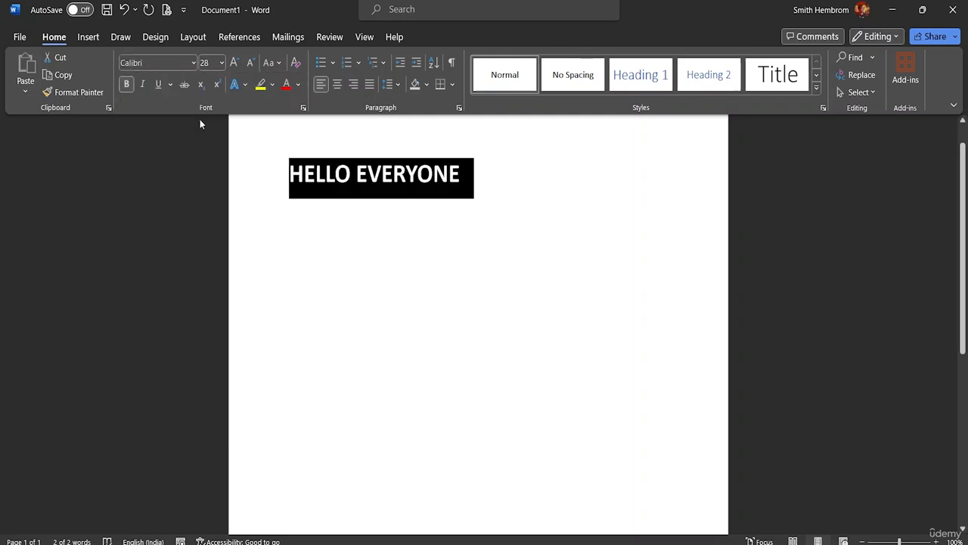
left_click(127, 84)
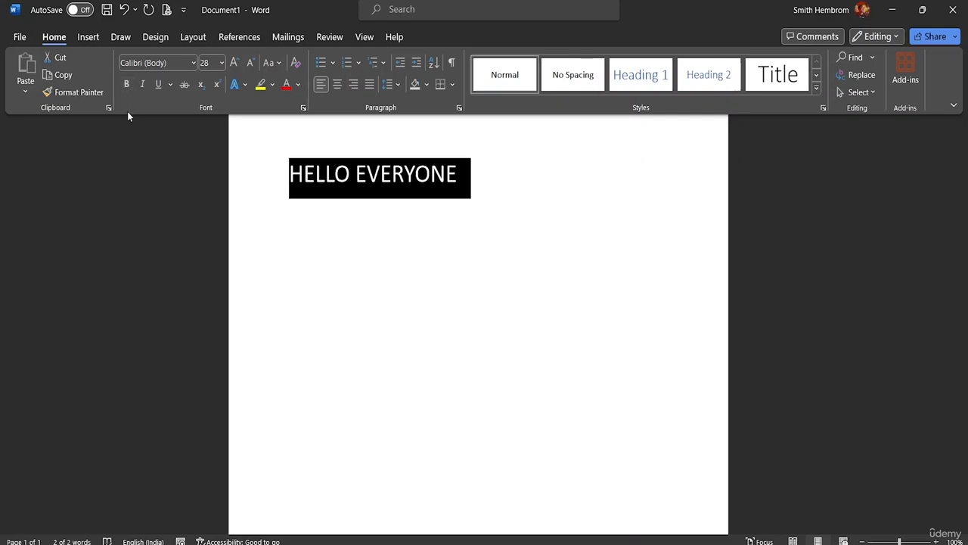
left_click(126, 85)
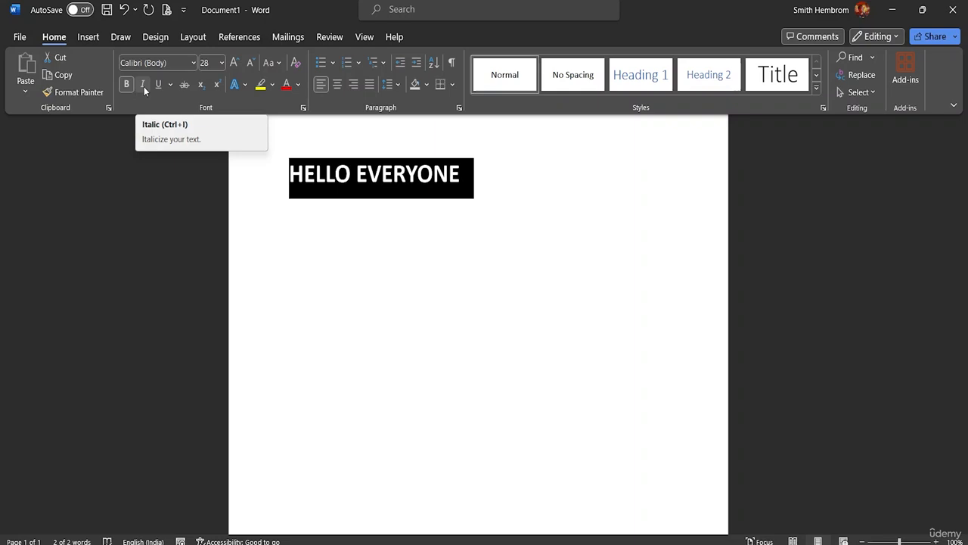
left_click(144, 86)
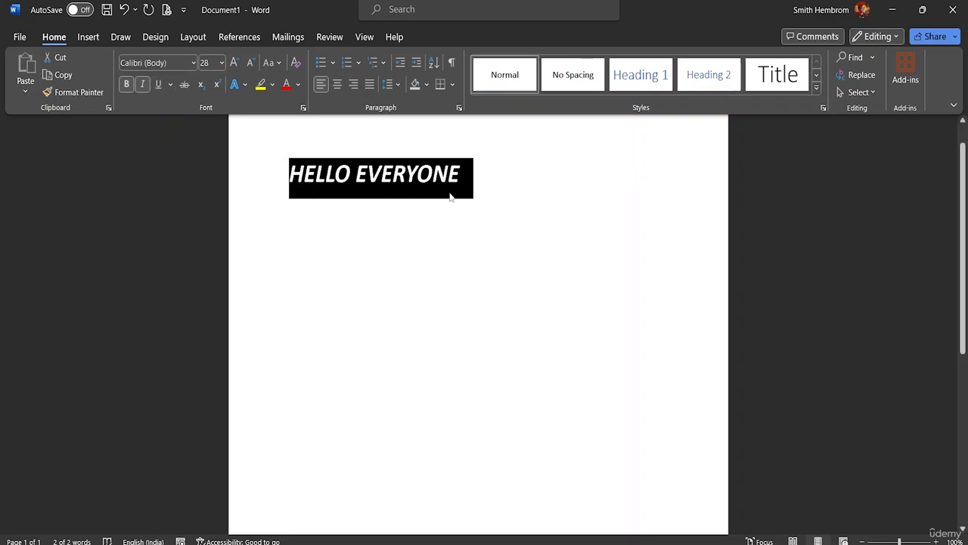
Underline the greeting with a dark blue line chosen from the standard palette of additional underline colors
left_click(171, 85)
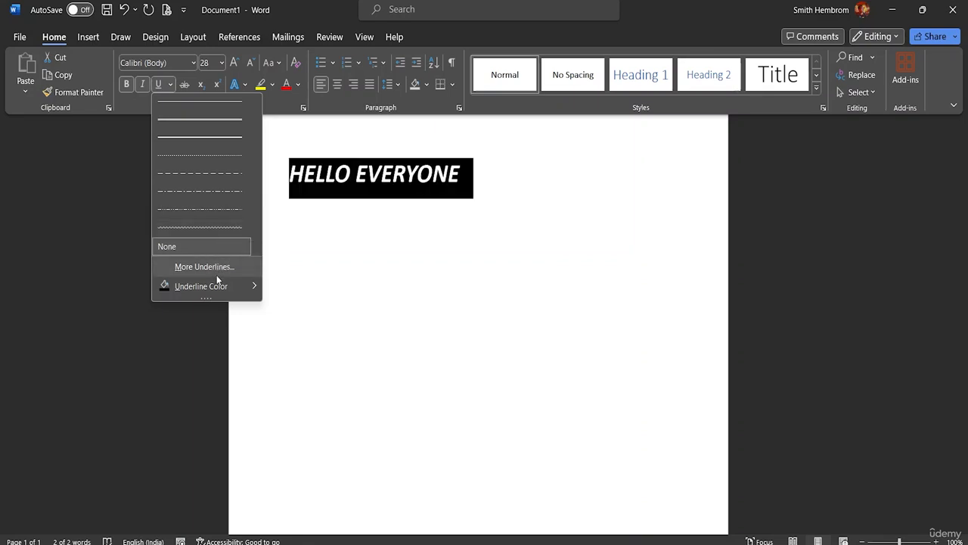
mouse_move(230, 285)
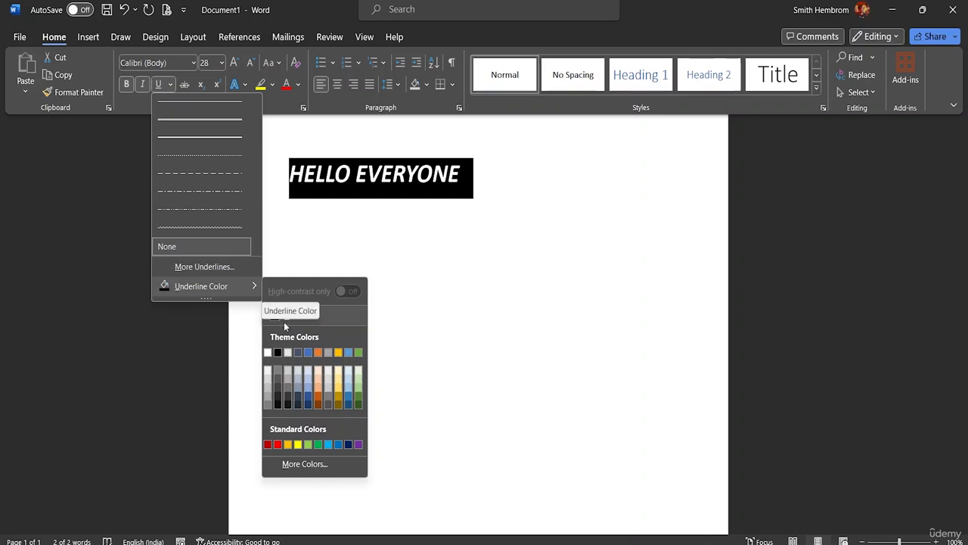
left_click(299, 464)
left_click(459, 263)
left_click(468, 244)
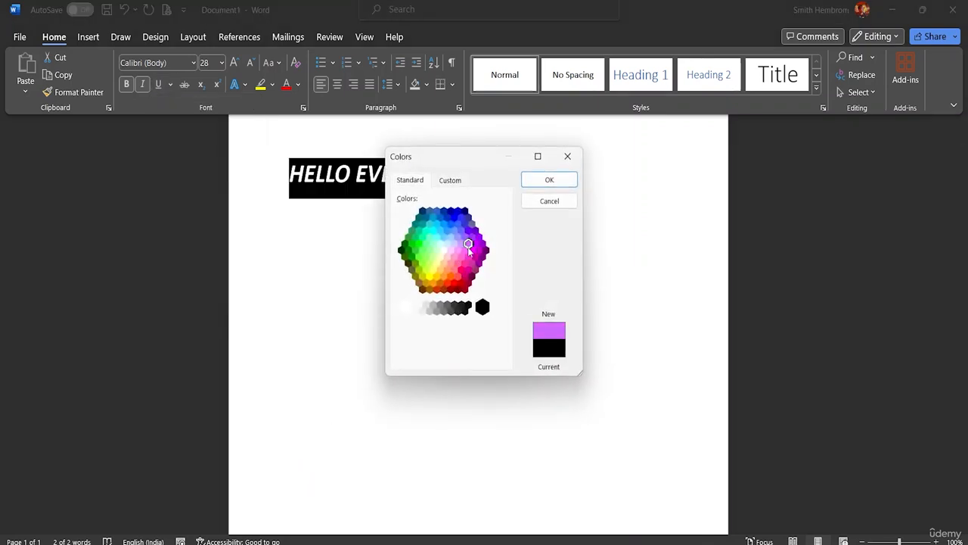
left_click(474, 252)
left_click(478, 249)
left_click(444, 237)
left_click(440, 217)
left_click(443, 211)
left_click(451, 211)
left_click(539, 184)
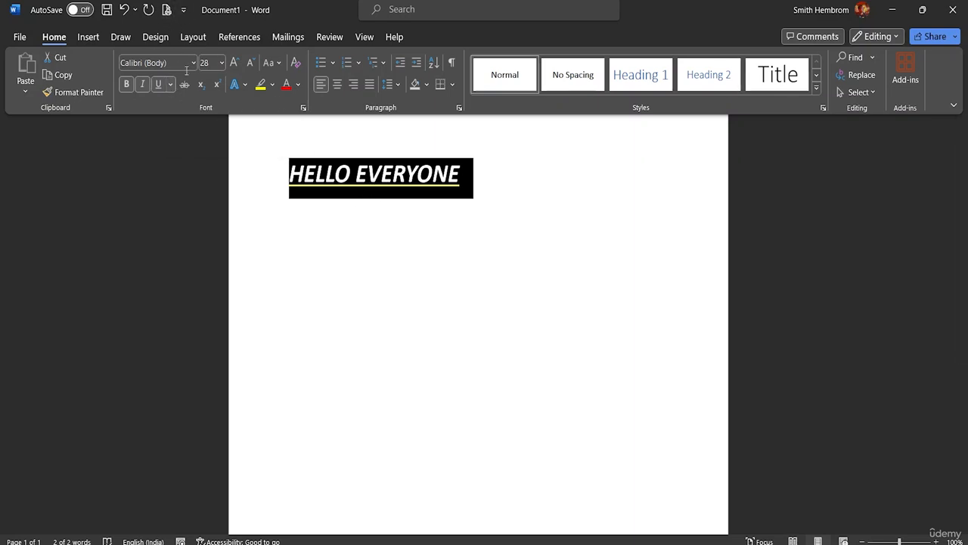
left_click(238, 190)
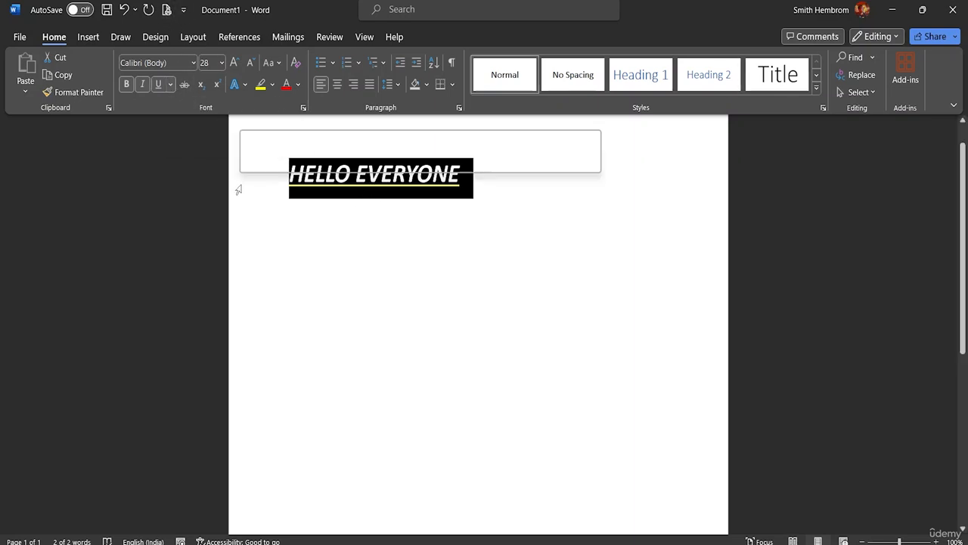
left_click(291, 214)
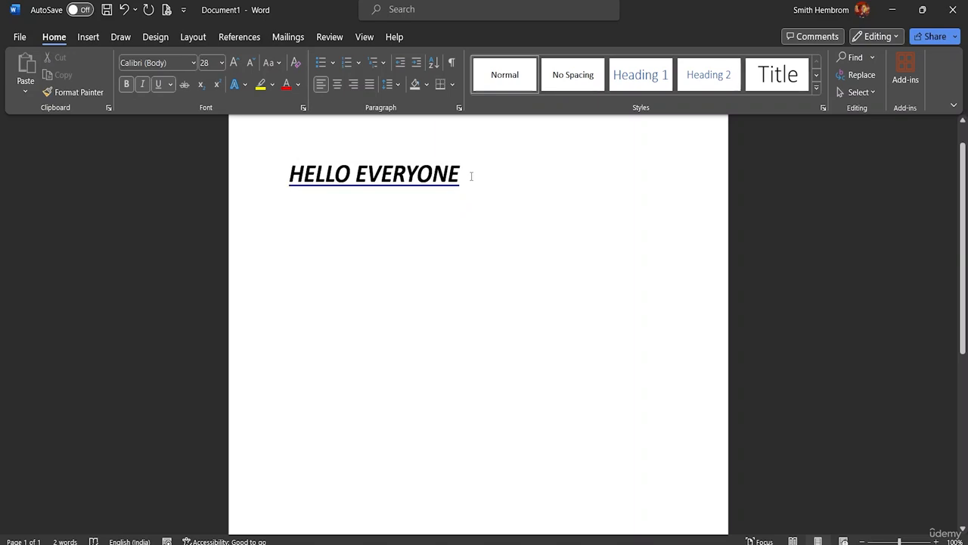
Remove the underline from the greeting and apply strikethrough to the whole line
left_click_drag(465, 177, 288, 178)
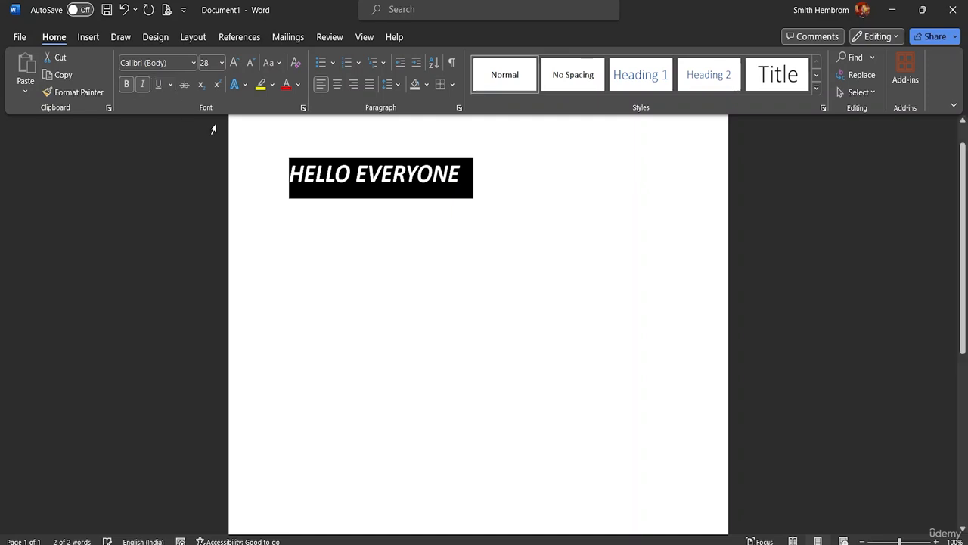
left_click(187, 85)
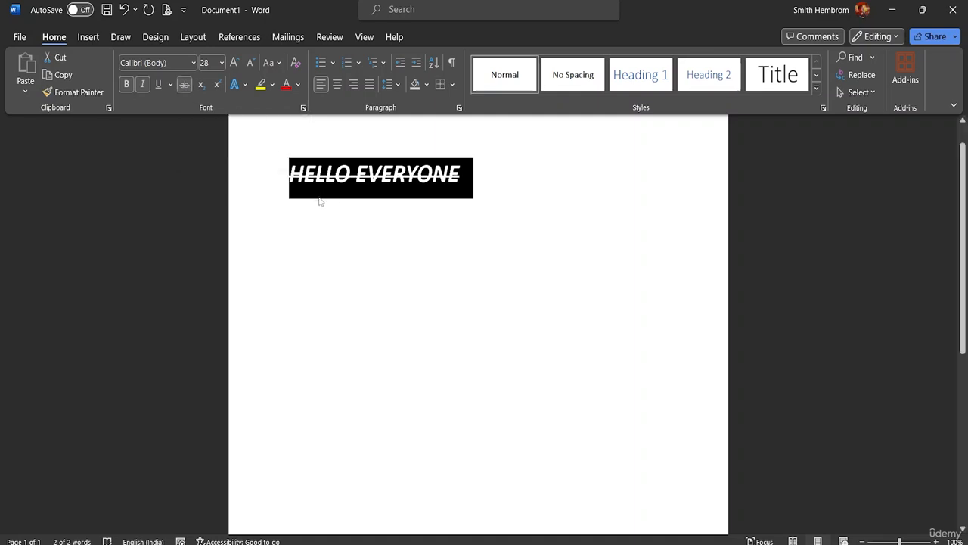
left_click(488, 182)
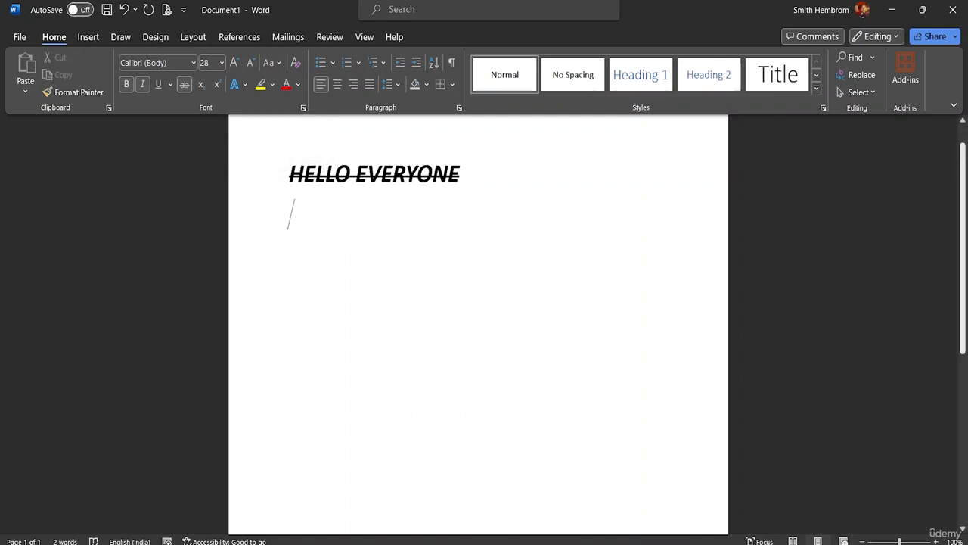
Turn off strikethrough and italic for new text on the empty line below the greeting
type("H")
key("BackSpace")
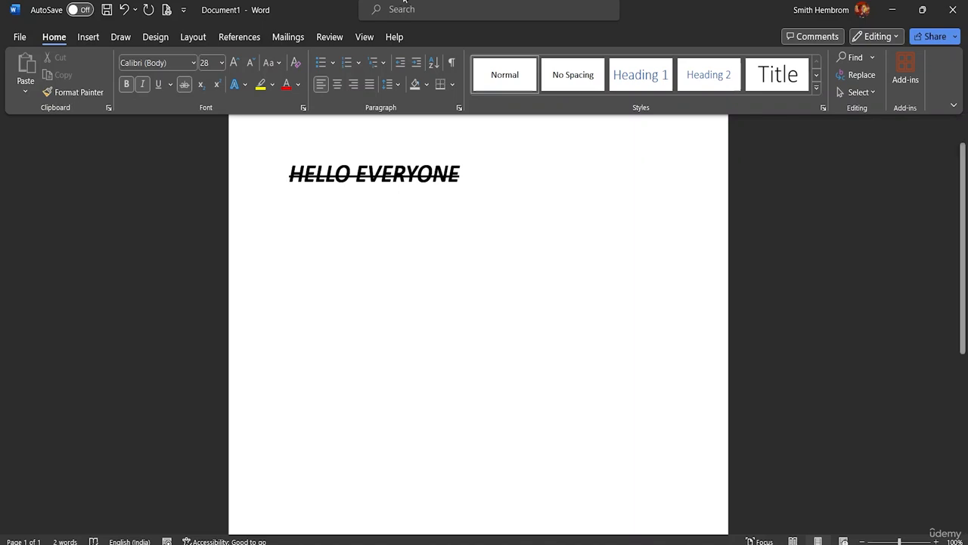
left_click(185, 86)
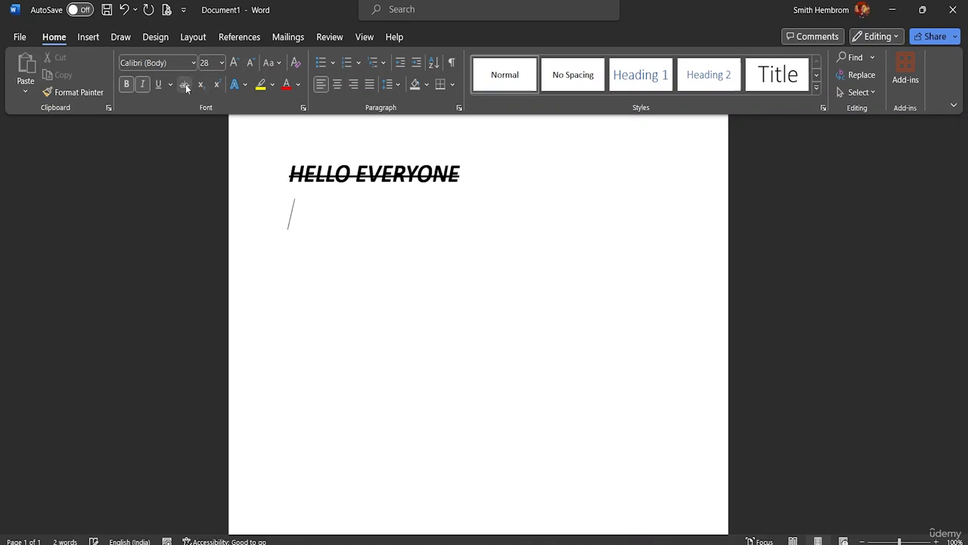
left_click(143, 85)
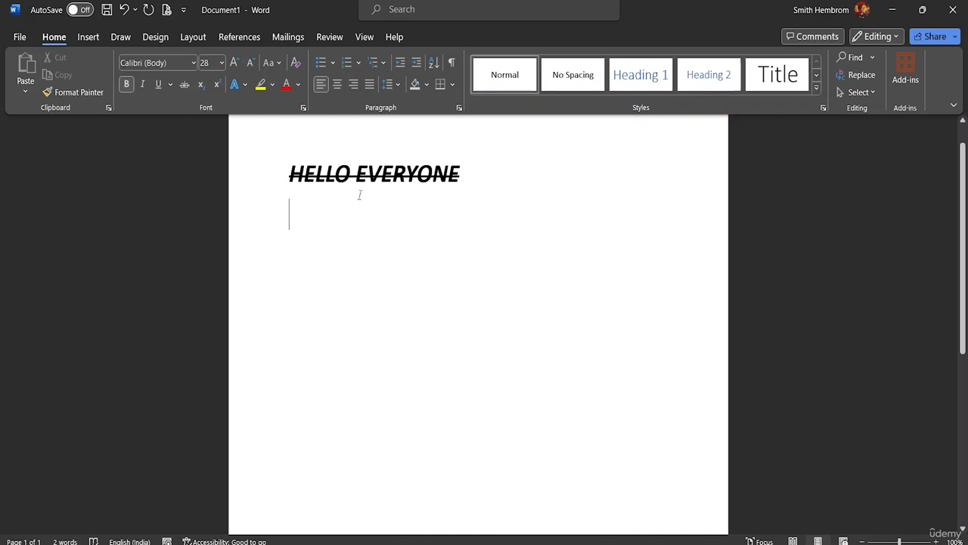
Enter H20 on the line below the greeting and format its 2 as a subscript
type(";H")
key("BackSpace")
key("BackSpace")
type("H")
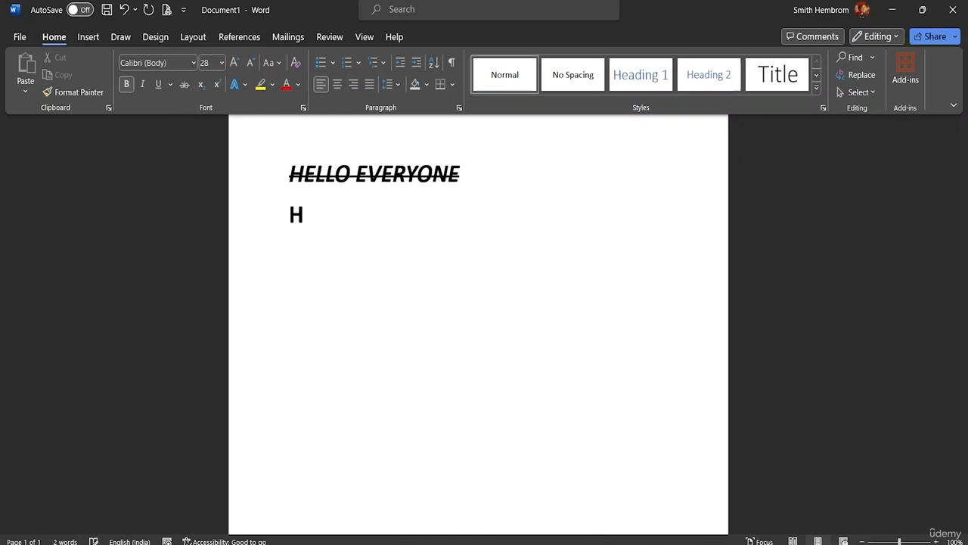
type("20")
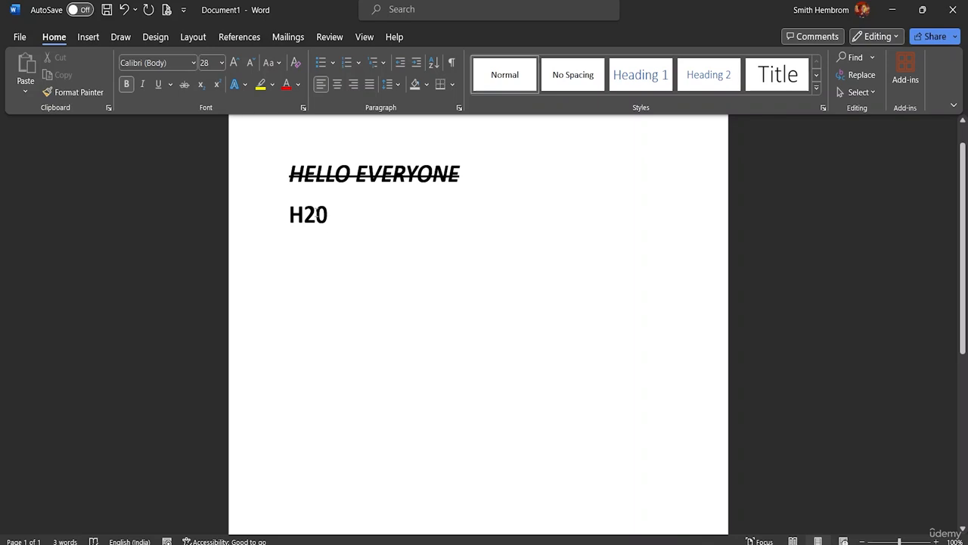
left_click_drag(316, 216, 305, 216)
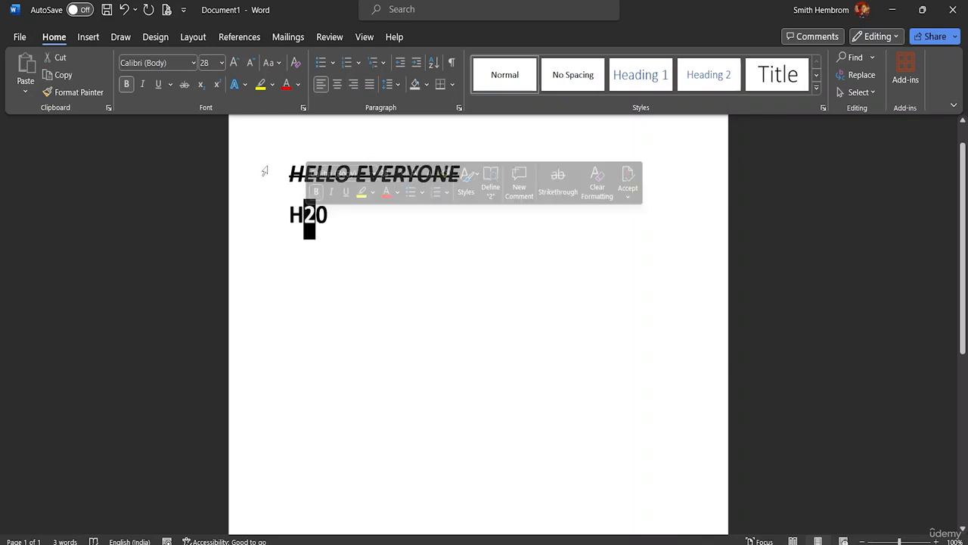
left_click(202, 85)
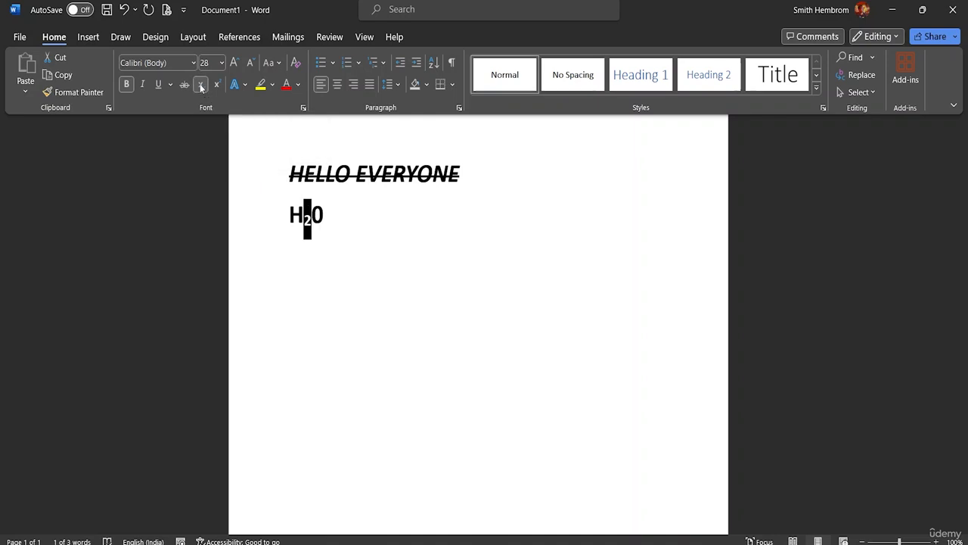
Add 305 after H20 on the second line and format its 5 as a superscript
left_click(333, 216)
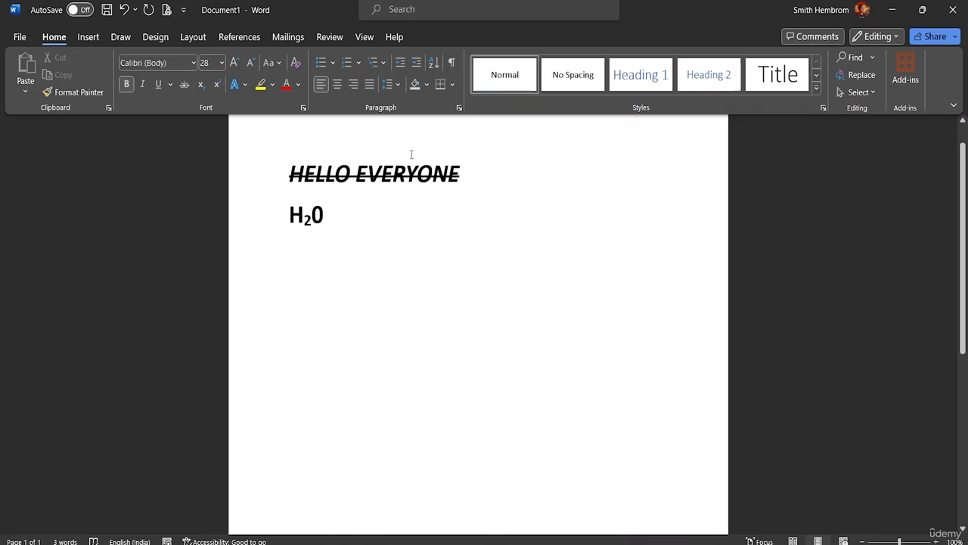
type("305")
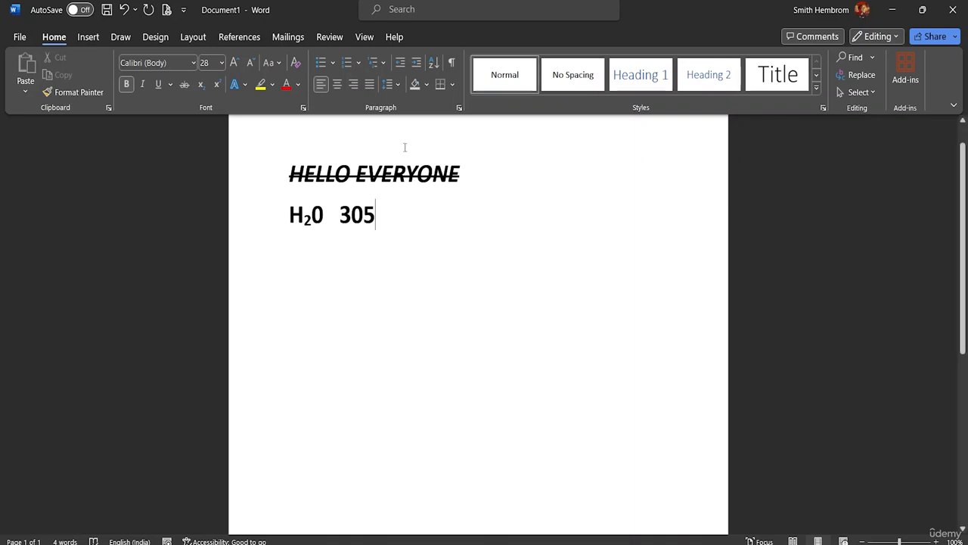
left_click_drag(376, 215, 364, 217)
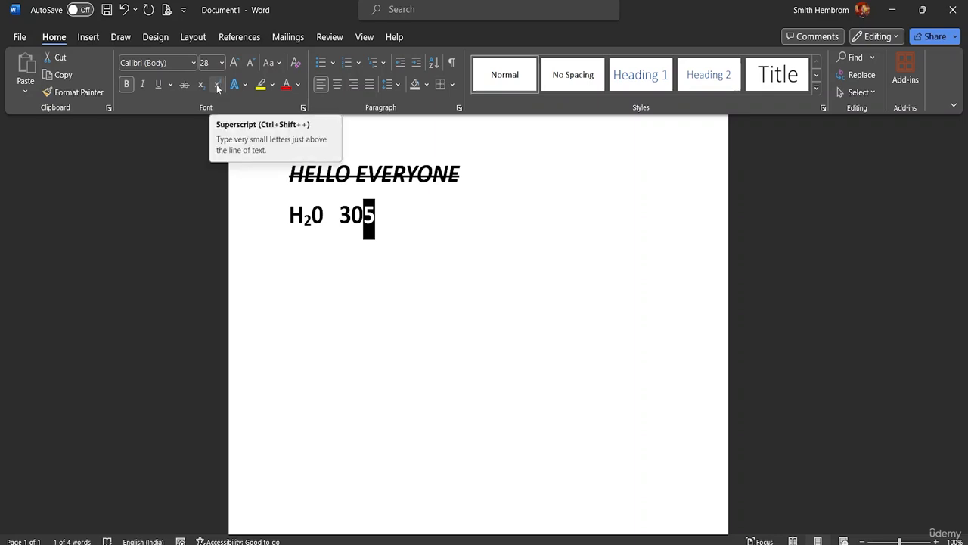
left_click(217, 87)
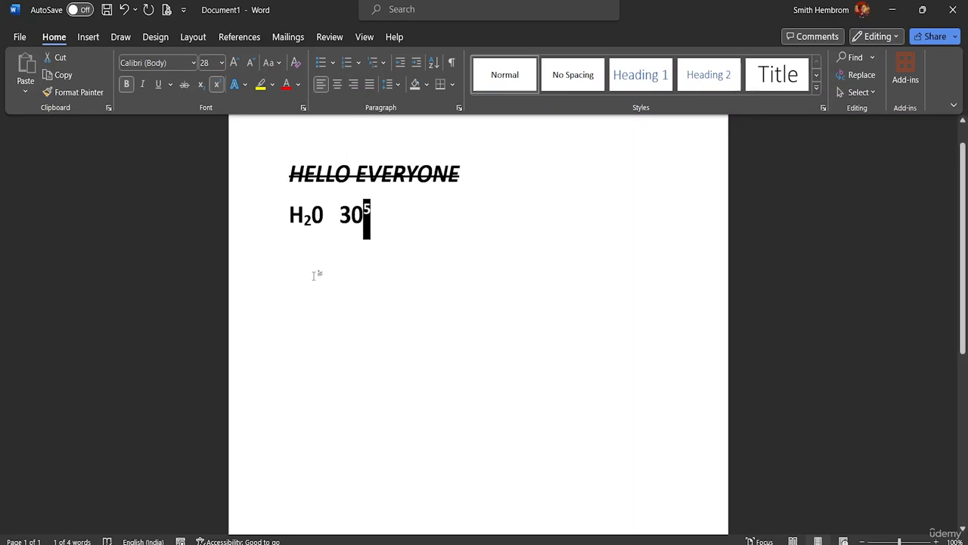
left_click(316, 274)
Color the superscript 5 red
left_click(372, 212)
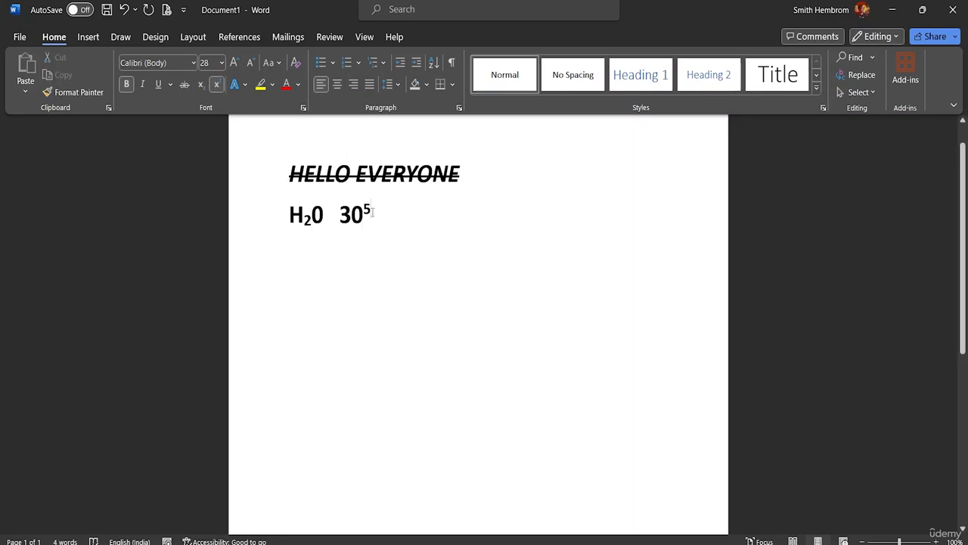
left_click_drag(371, 211, 363, 212)
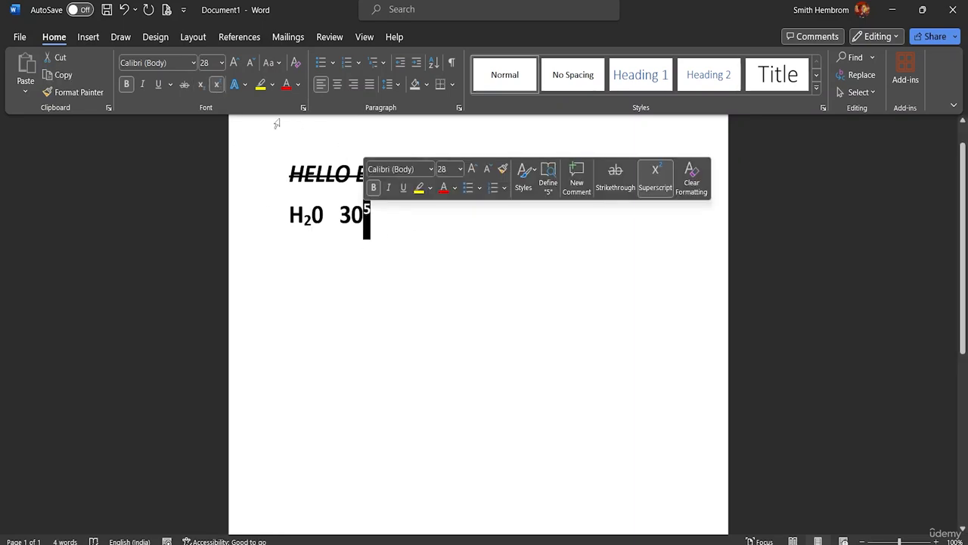
left_click(294, 89)
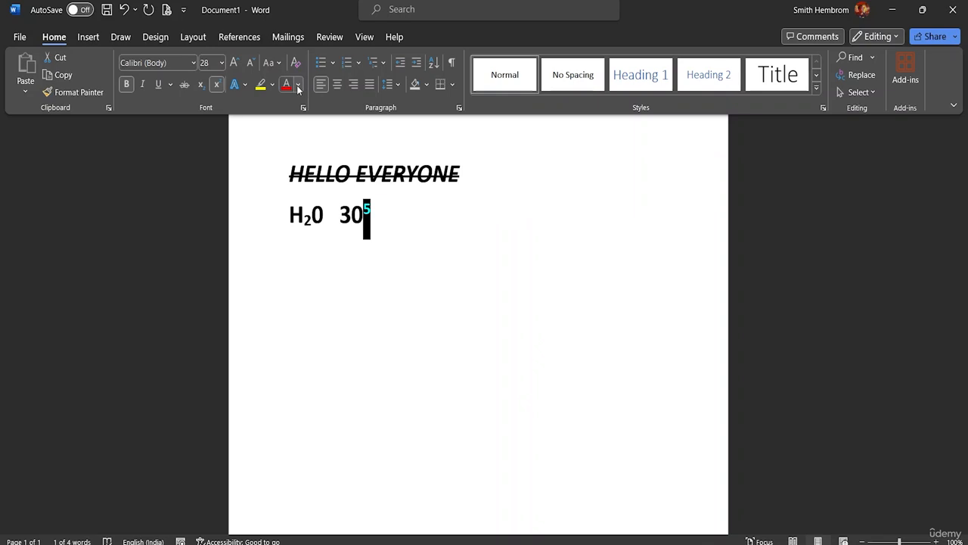
left_click(391, 245)
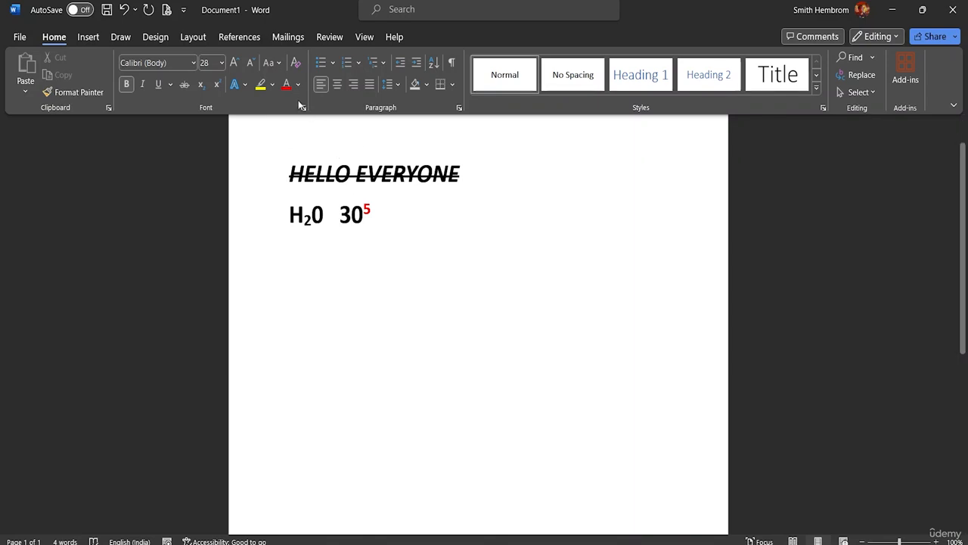
left_click(246, 87)
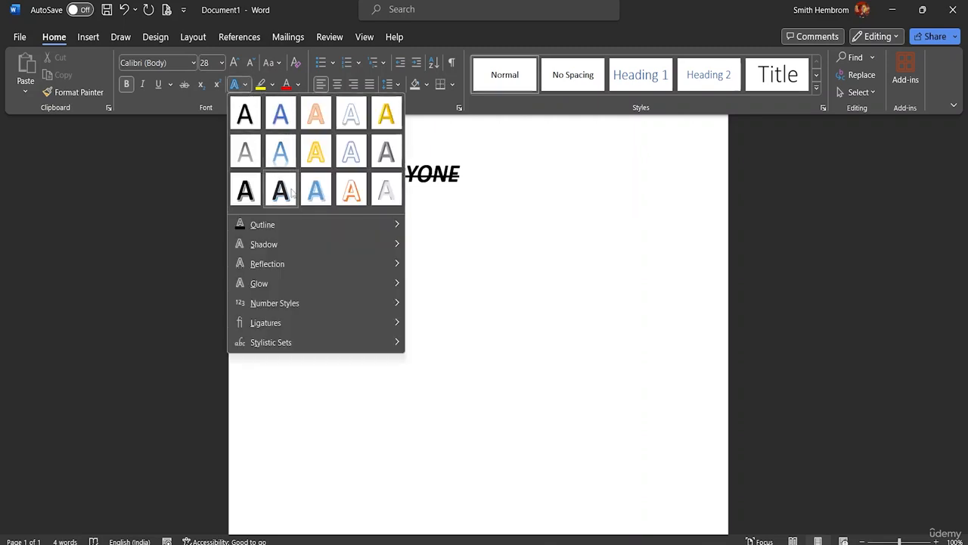
left_click(351, 155)
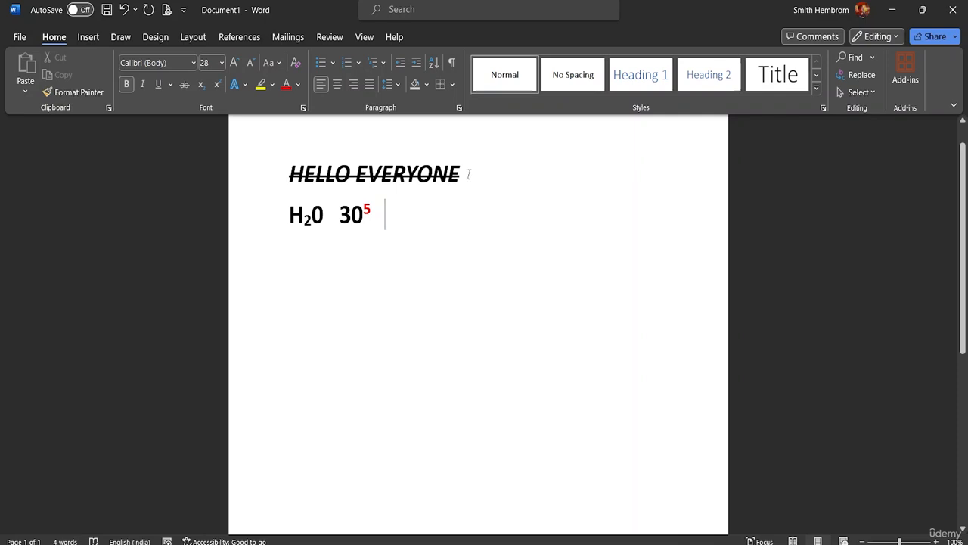
Remove the strikethrough and italic formatting from the whole HELLO EVERYONE line
left_click_drag(468, 174, 290, 175)
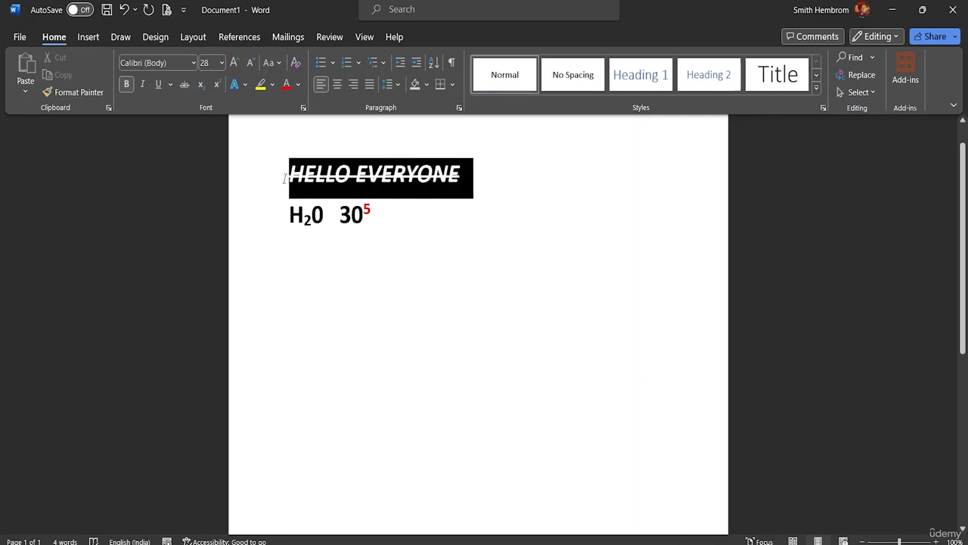
left_click(186, 84)
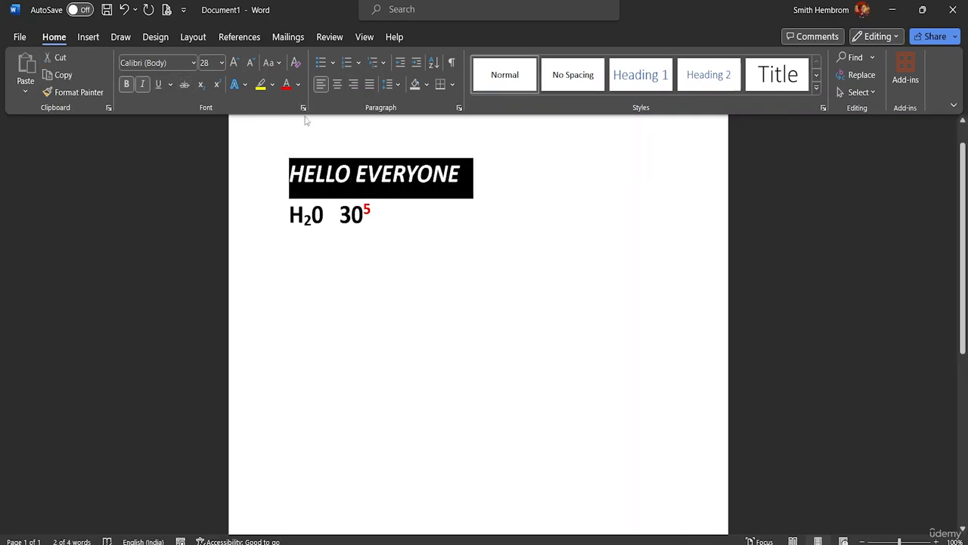
left_click(142, 85)
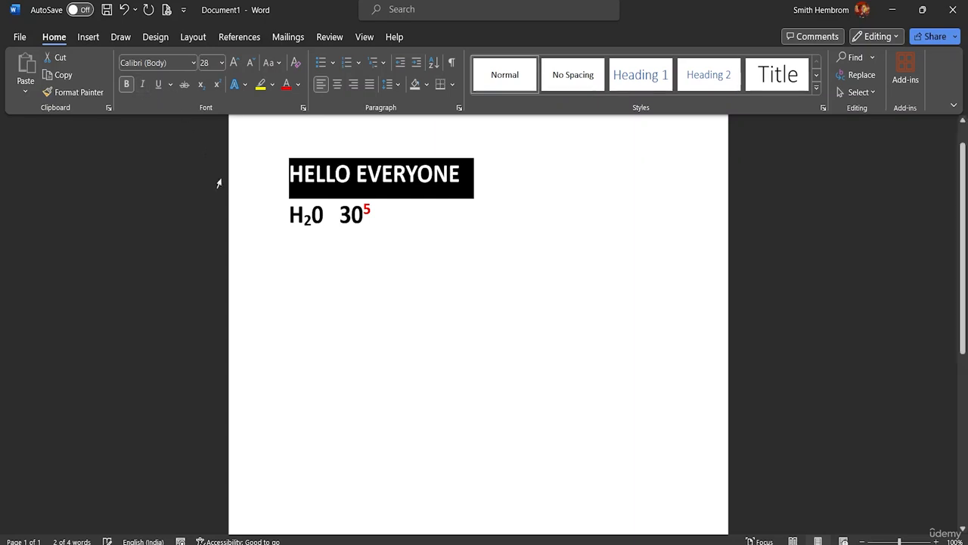
Apply the text effect "Fill: Gold, Accent color 4; Soft Bevel" to the HELLO EVERYONE line
left_click(247, 84)
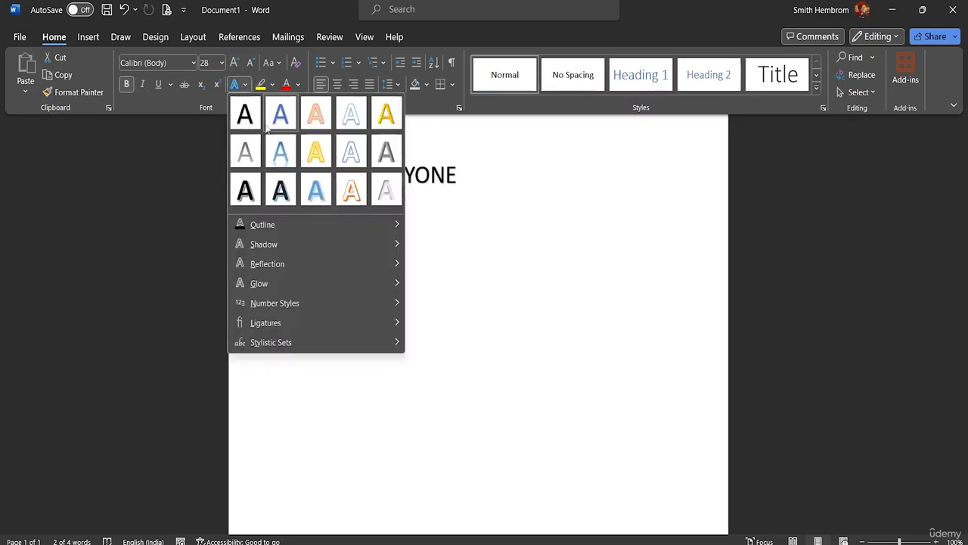
left_click(386, 112)
left_click(473, 190)
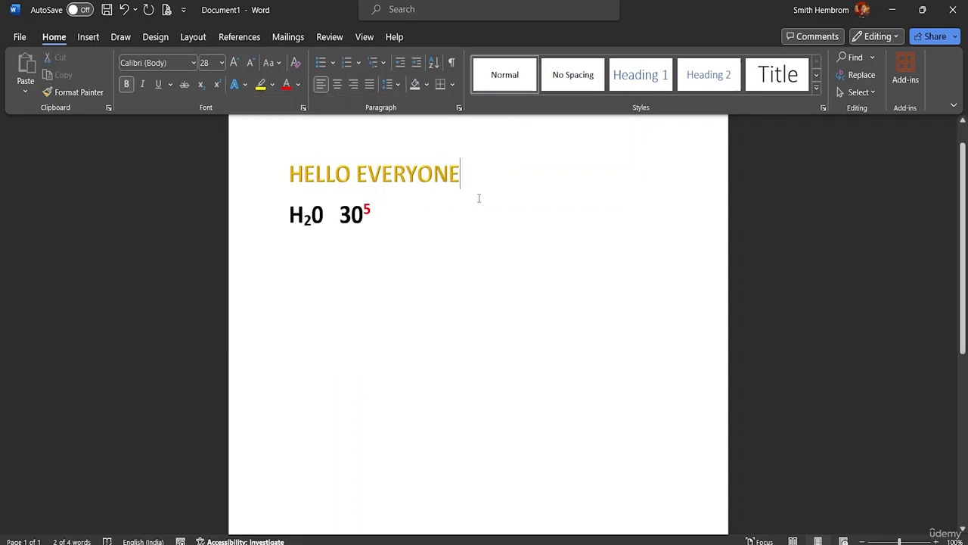
Set the font size of the HELLO EVERYONE line to 48
left_click_drag(469, 174, 288, 174)
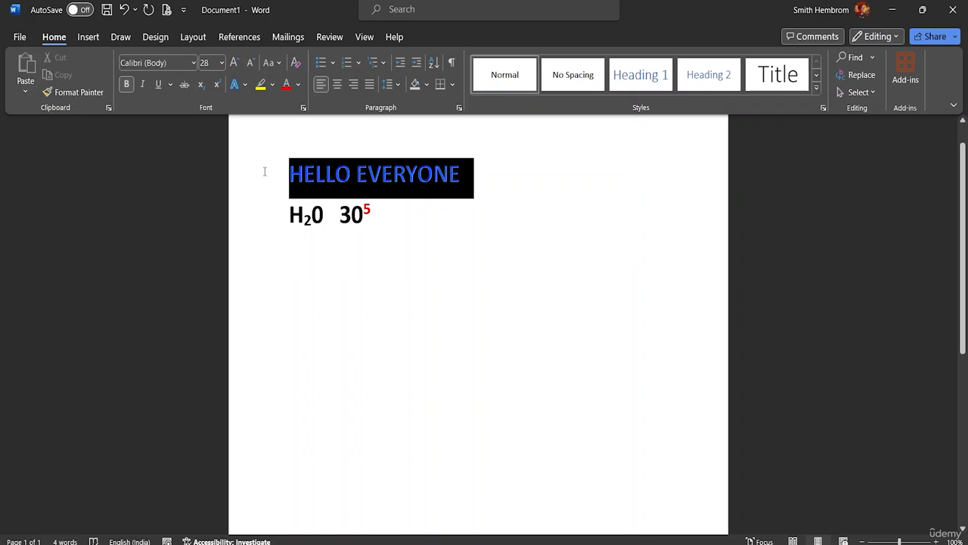
left_click(221, 62)
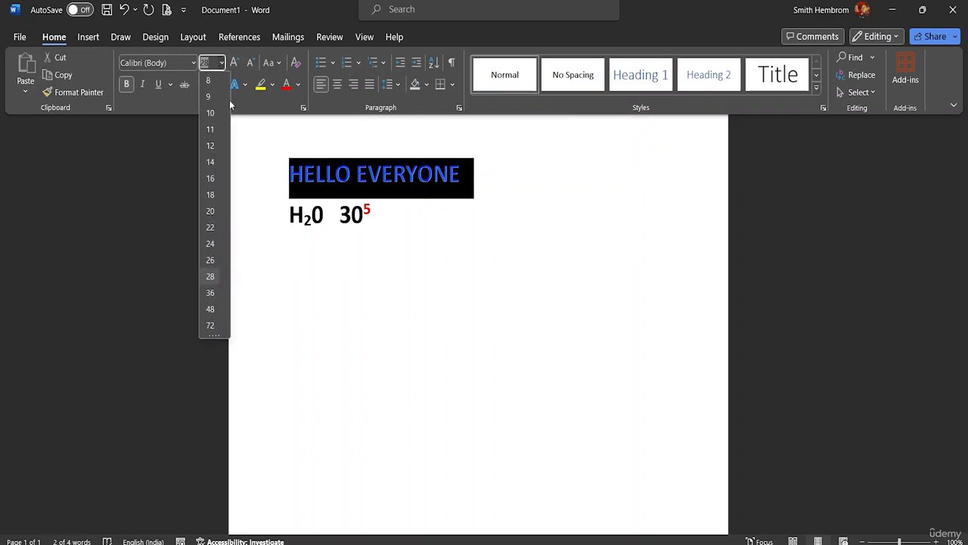
left_click(211, 308)
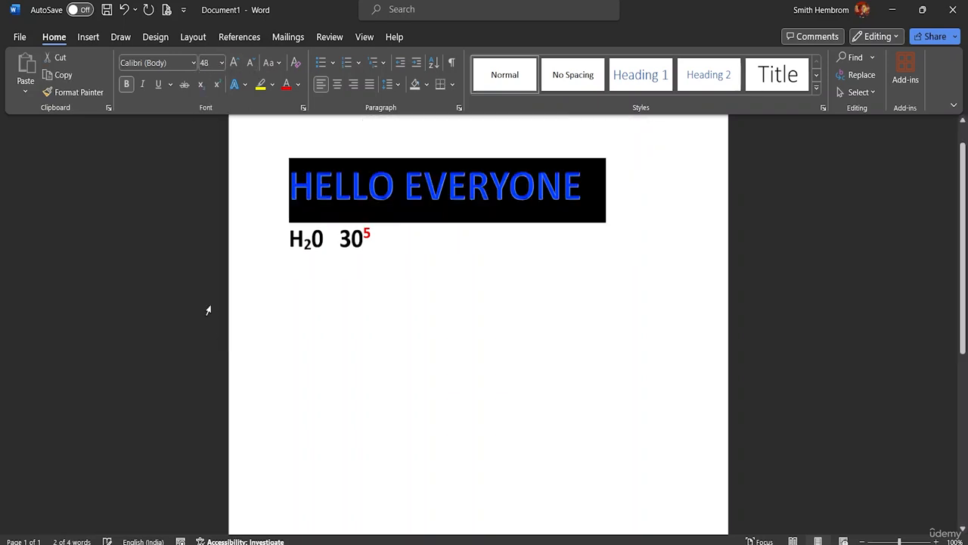
left_click(568, 227)
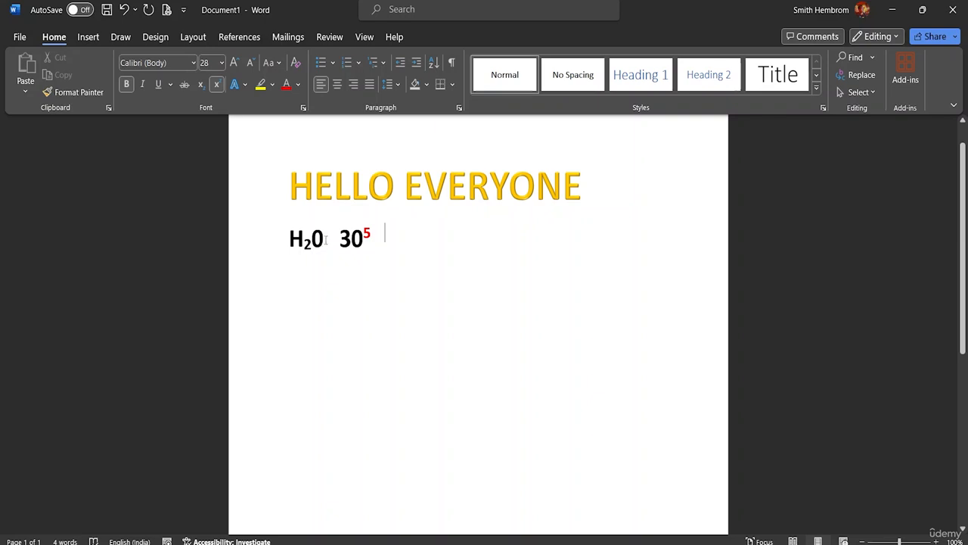
Highlight H20 on the second line in yellow
left_click_drag(326, 240, 288, 240)
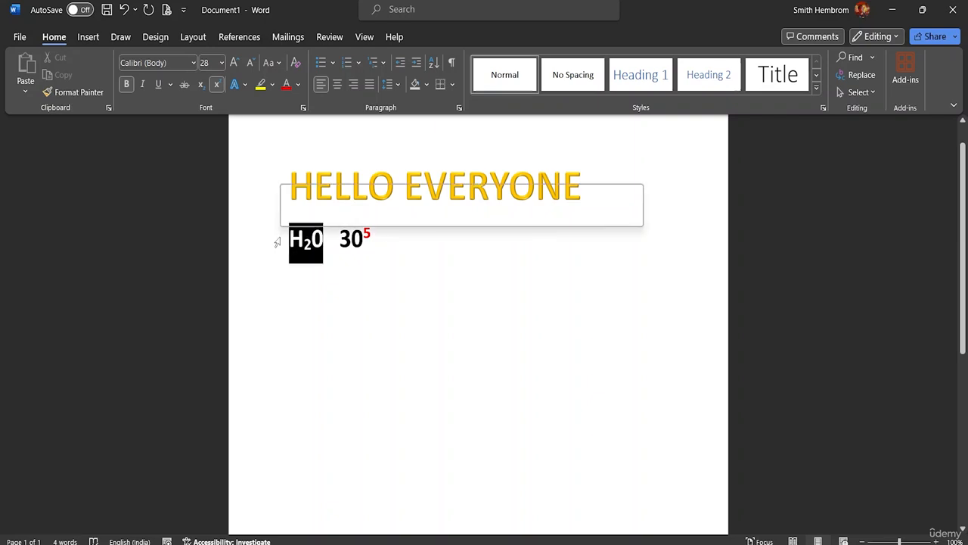
left_click(273, 86)
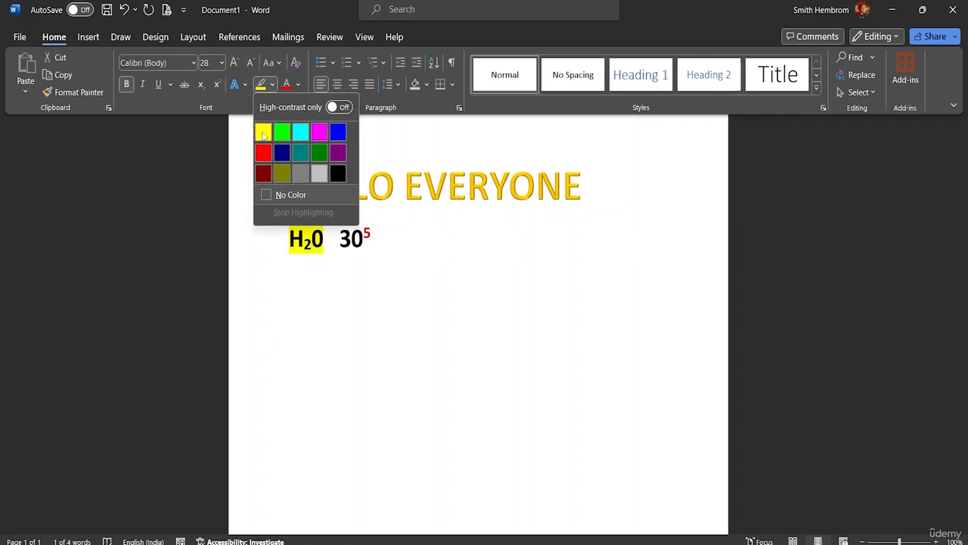
left_click(263, 134)
key("Left")
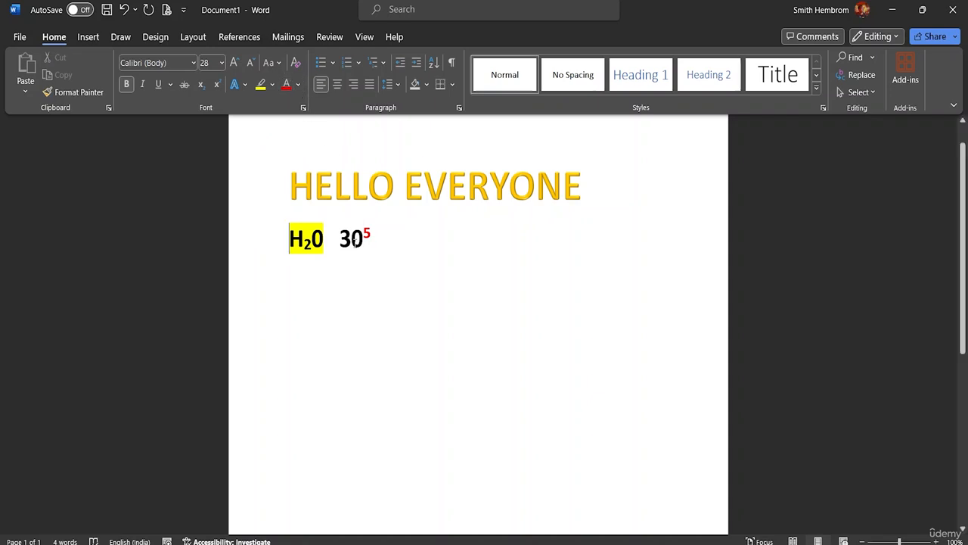
Turn off superscript at the end of the second line and add the text MS WORD CLASS in red
left_click(420, 239)
key("ctrl+shift+equal")
type("MS ")
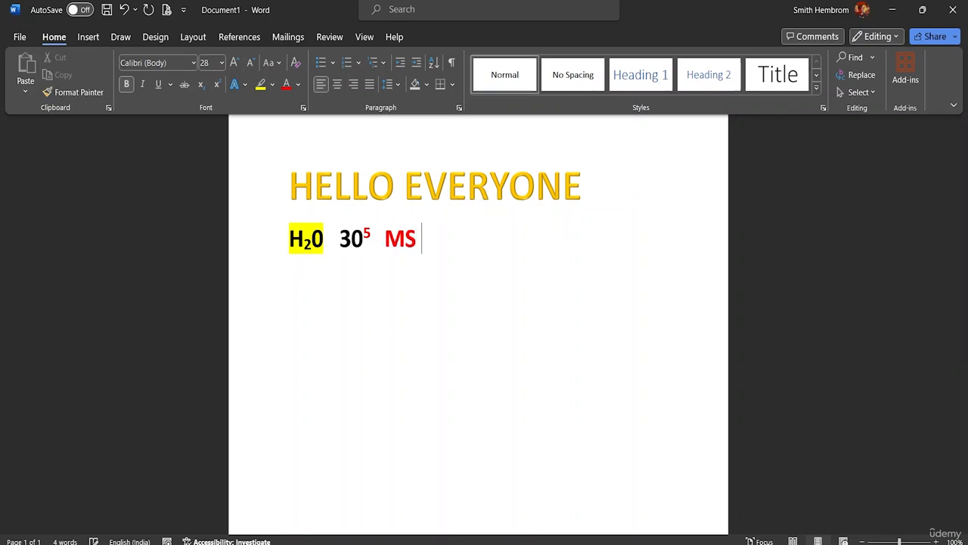
type("WORD ")
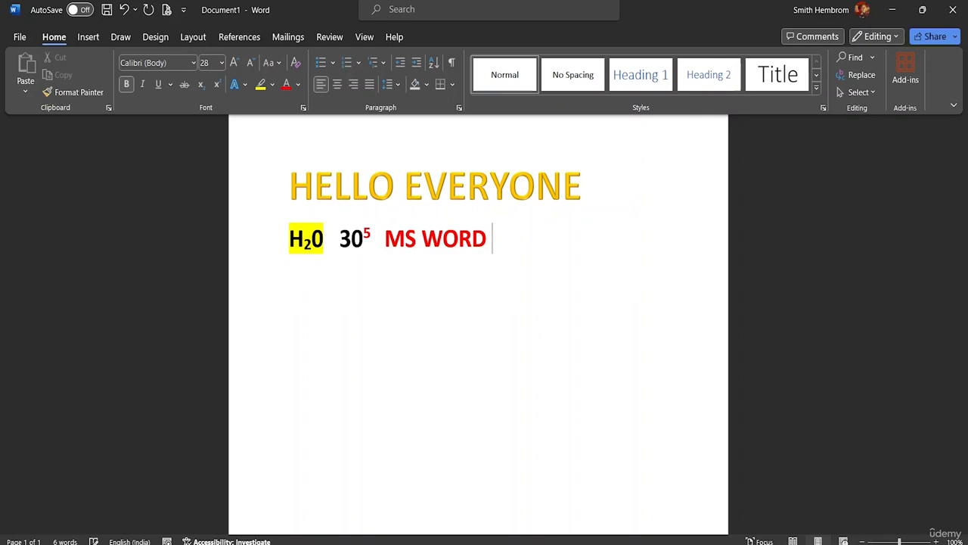
type("CLASS")
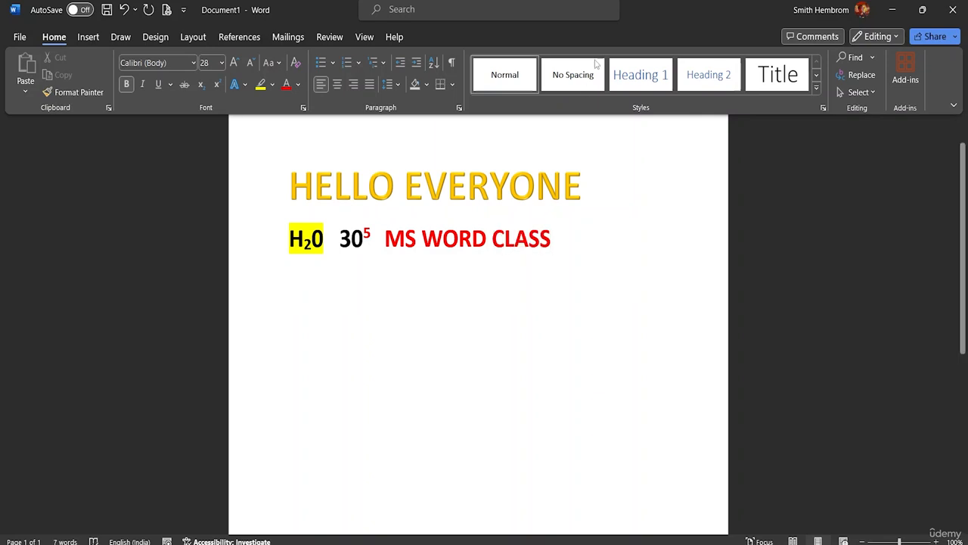
left_click(298, 84)
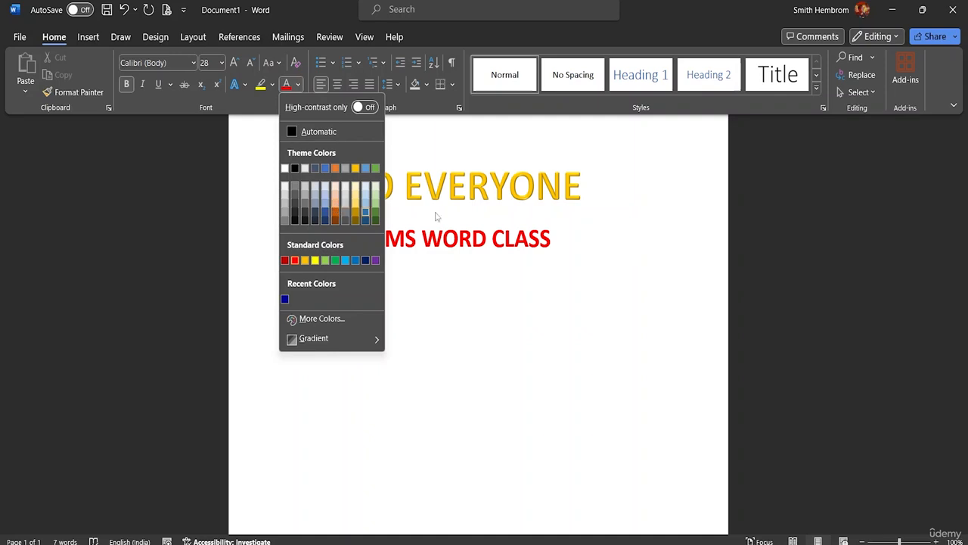
left_click(561, 240)
left_click_drag(561, 241, 339, 241)
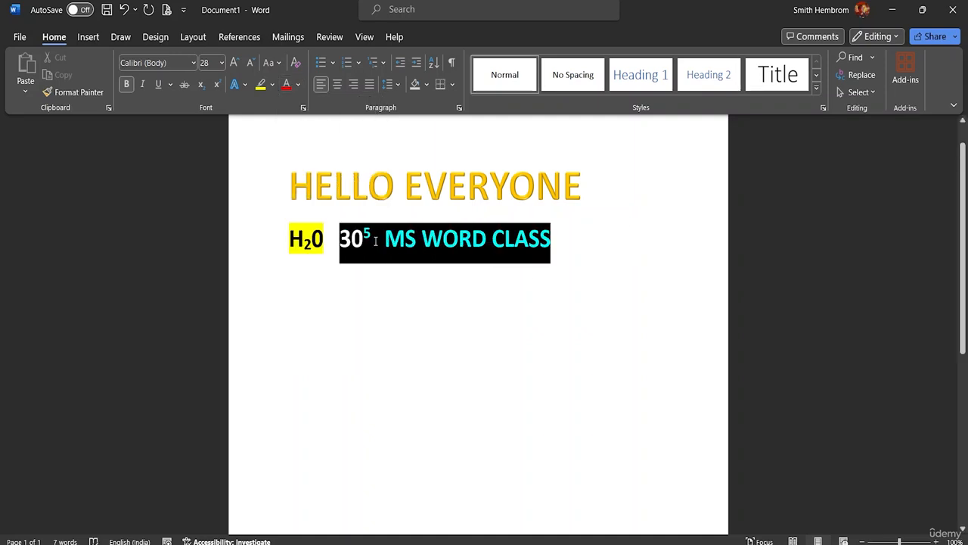
left_click(386, 241)
Select MS WORD CLASS on the second line and set its font size to 28
left_click_drag(563, 236, 385, 240)
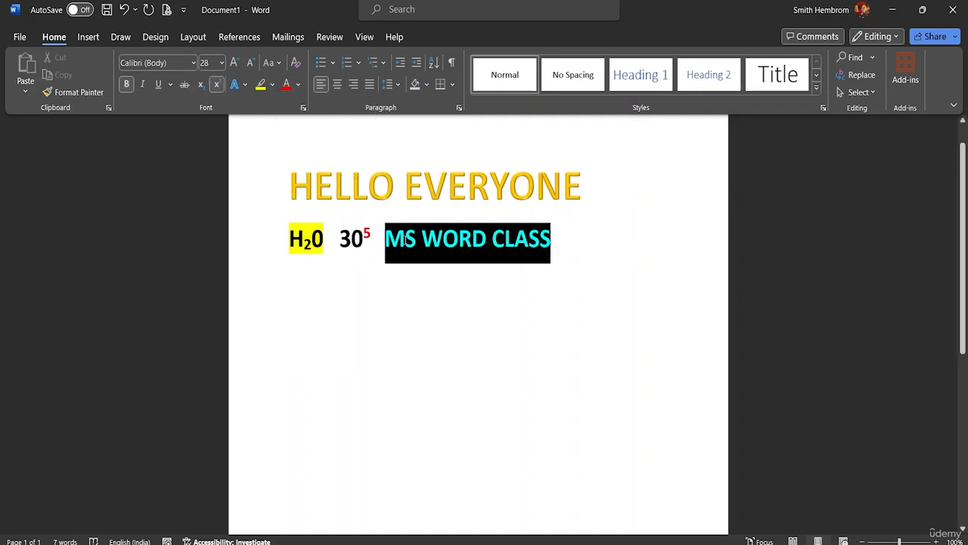
left_click(222, 62)
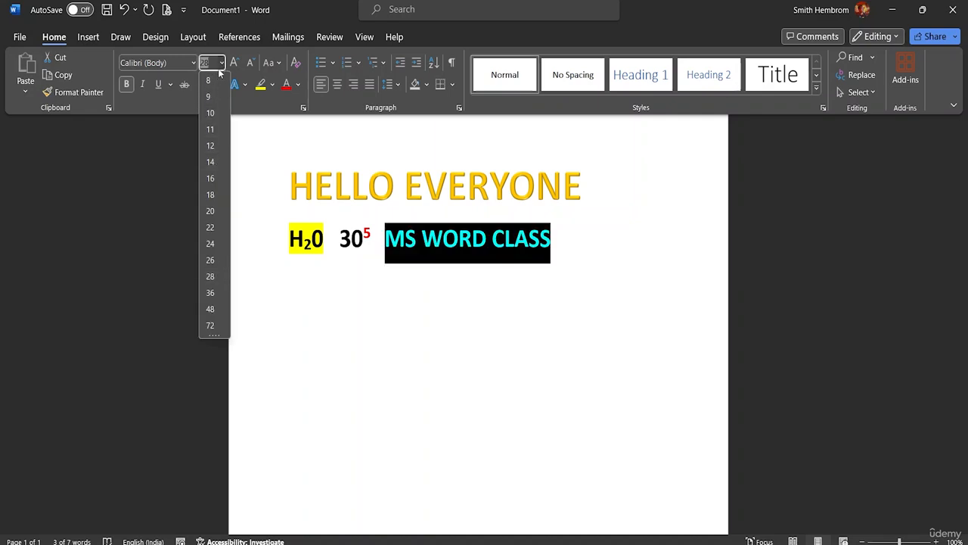
left_click(219, 277)
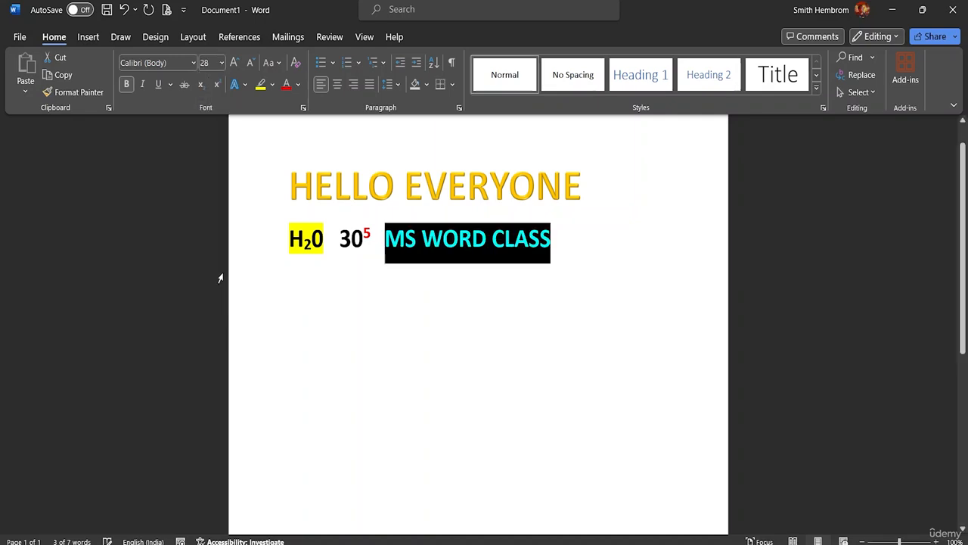
Give the MS WORD CLASS text a gradient font color using the first of the light variations
left_click(299, 84)
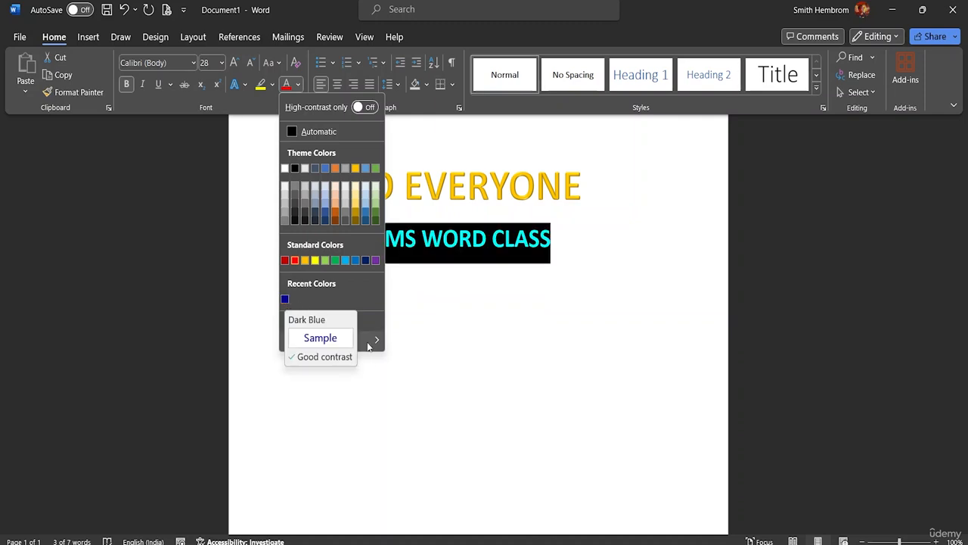
mouse_move(368, 342)
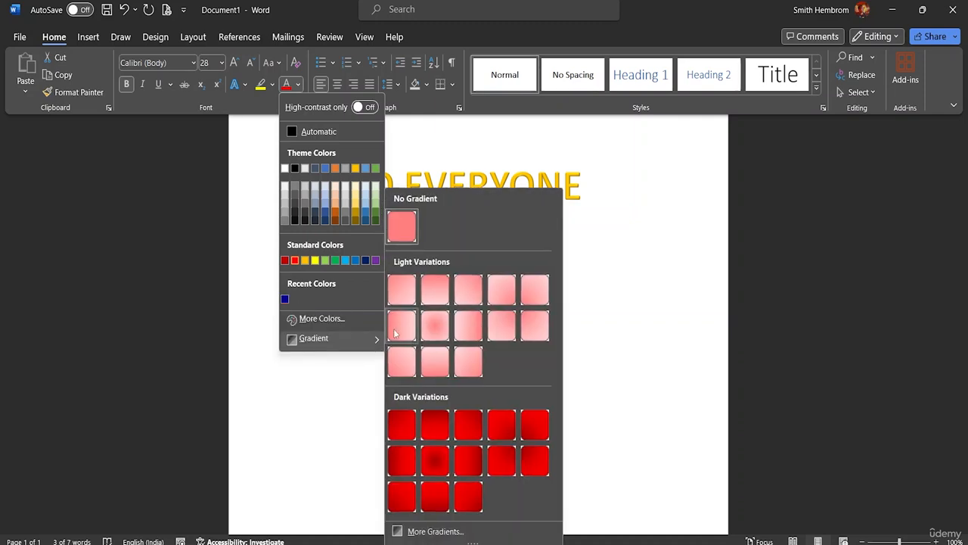
left_click(409, 292)
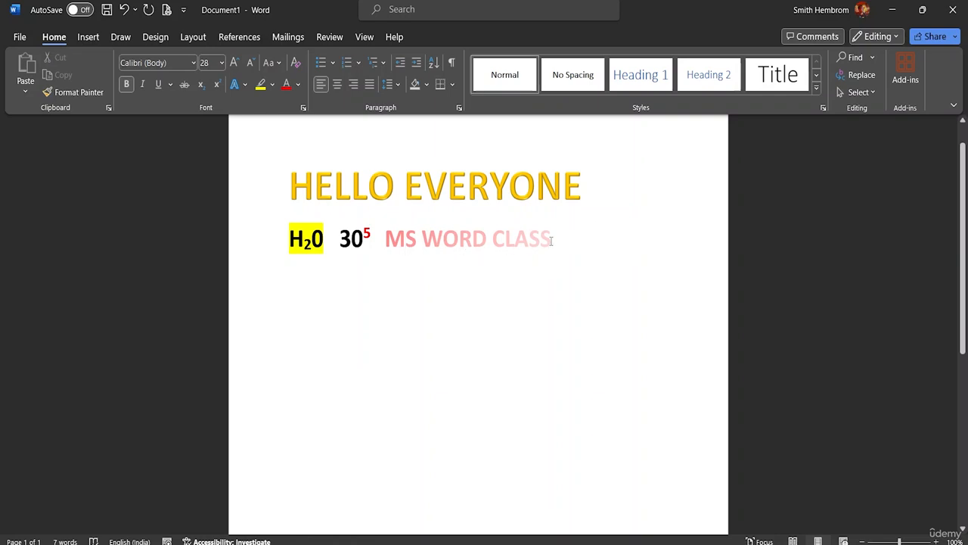
Open the detailed gradient fill settings for MS WORD CLASS and place the inner gradient stops at 36% and 73%
left_click_drag(553, 238, 384, 241)
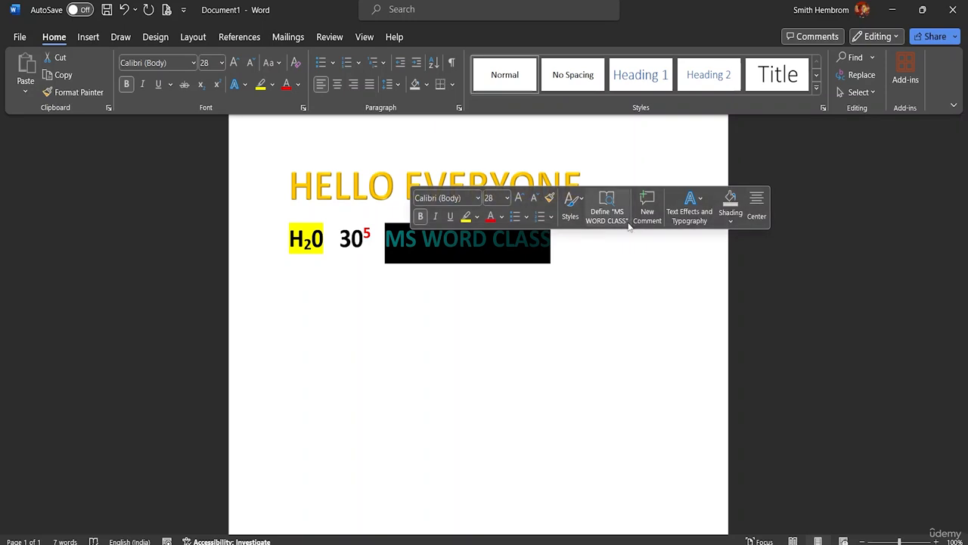
left_click(501, 217)
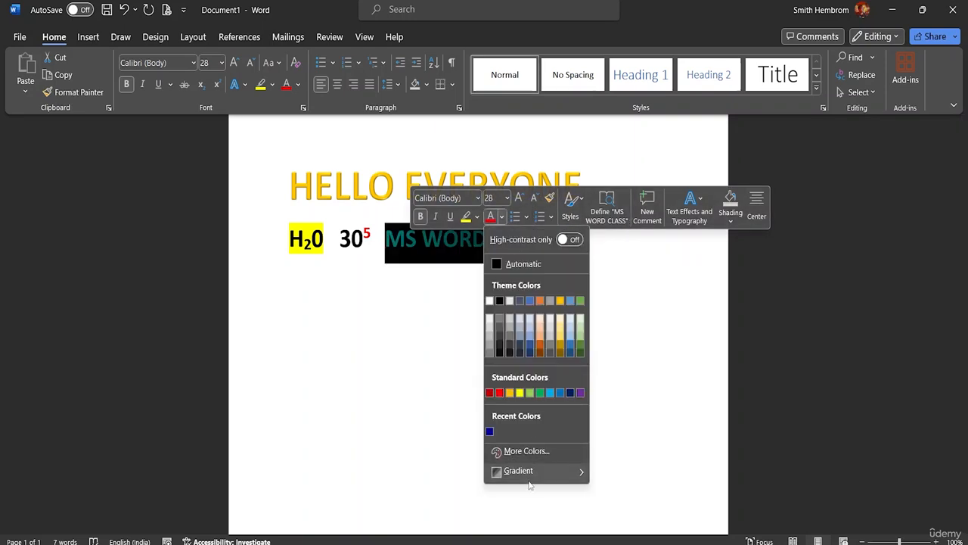
mouse_move(532, 472)
left_click(631, 531)
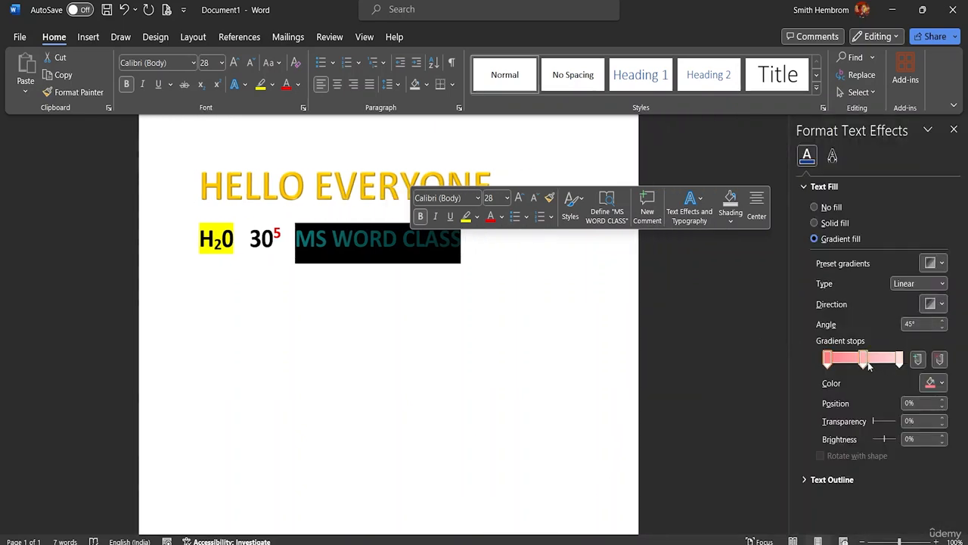
left_click(863, 363)
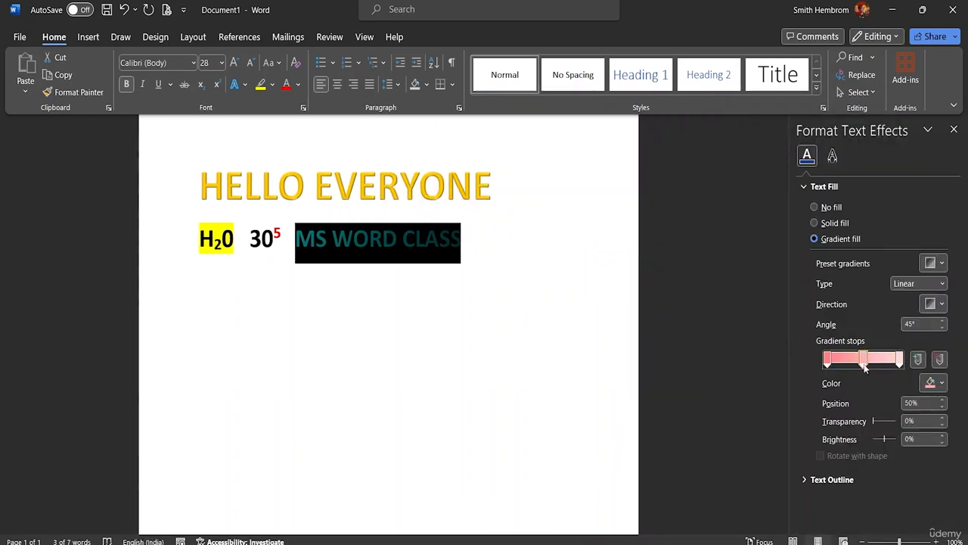
left_click(861, 361)
mouse_move(860, 366)
left_mouse_down()
mouse_move(846, 366)
mouse_move(880, 363)
mouse_move(853, 363)
left_mouse_up()
Give the gradient stop at 36% the custom light orange color #F5D2B5
left_click(935, 382)
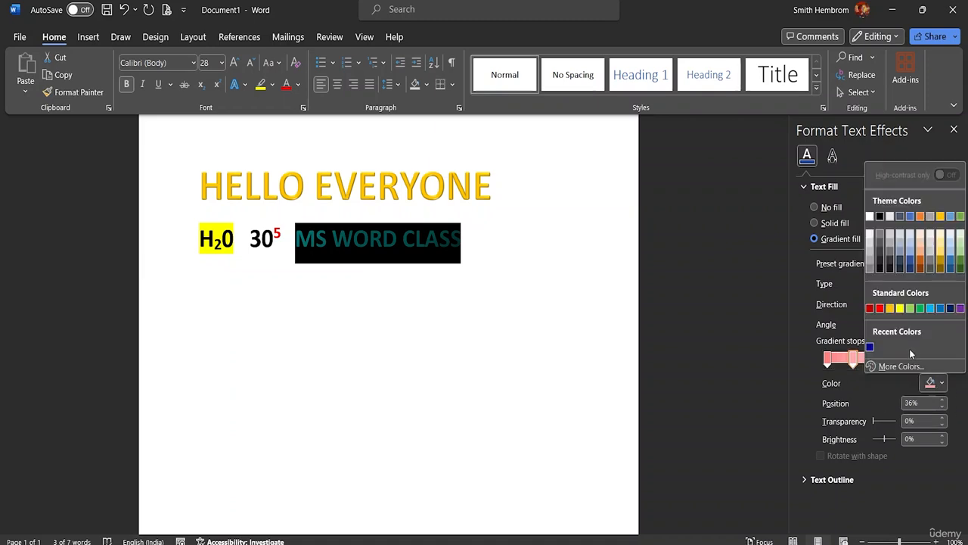
left_click(902, 367)
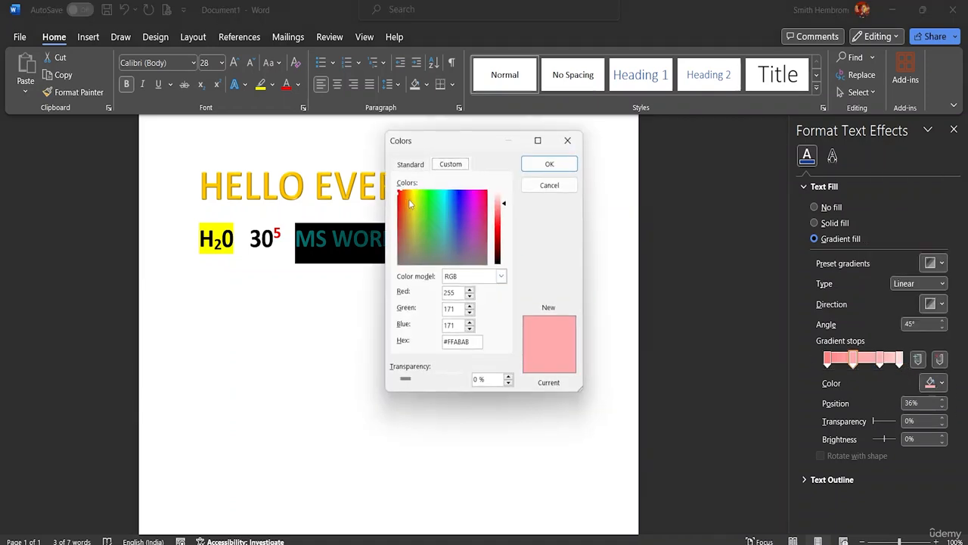
left_click_drag(400, 191, 393, 217)
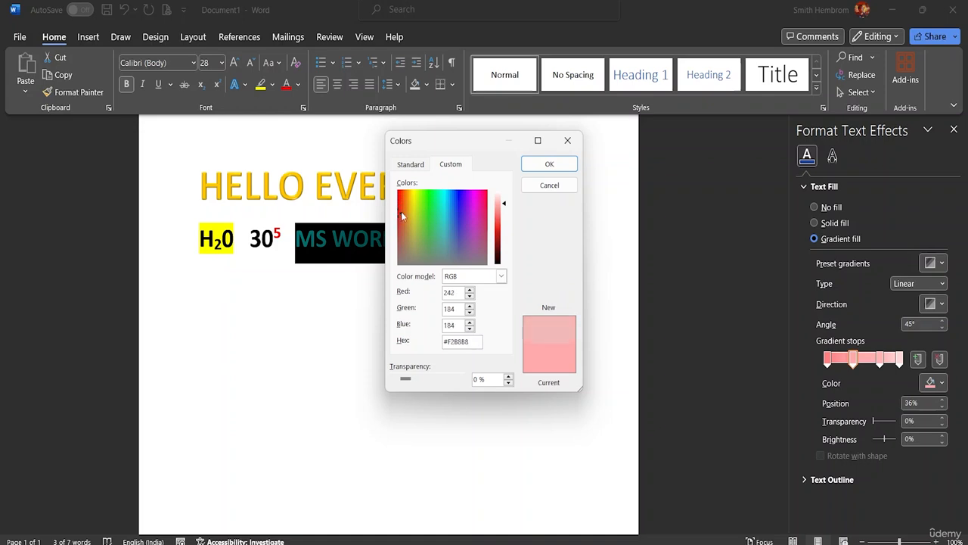
left_click(401, 213)
left_click(404, 208)
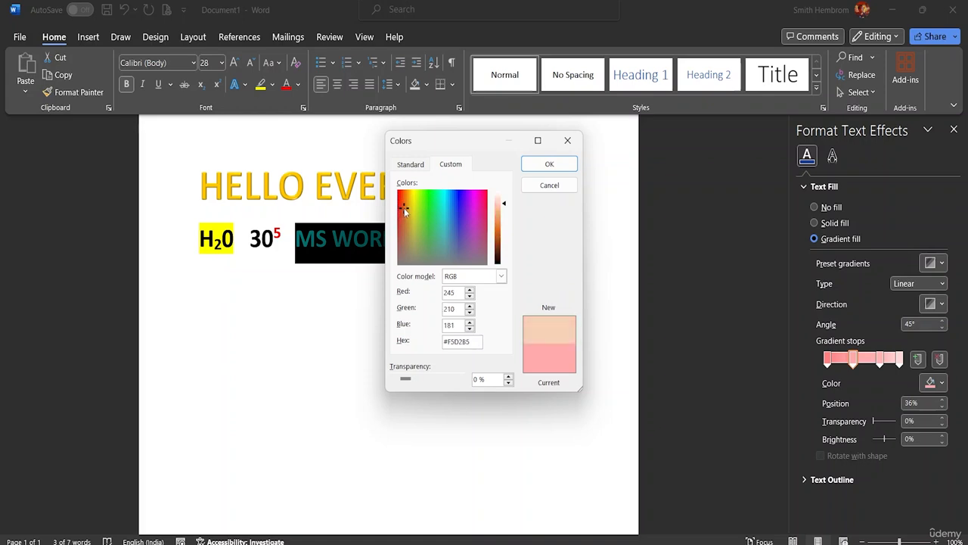
left_click(534, 165)
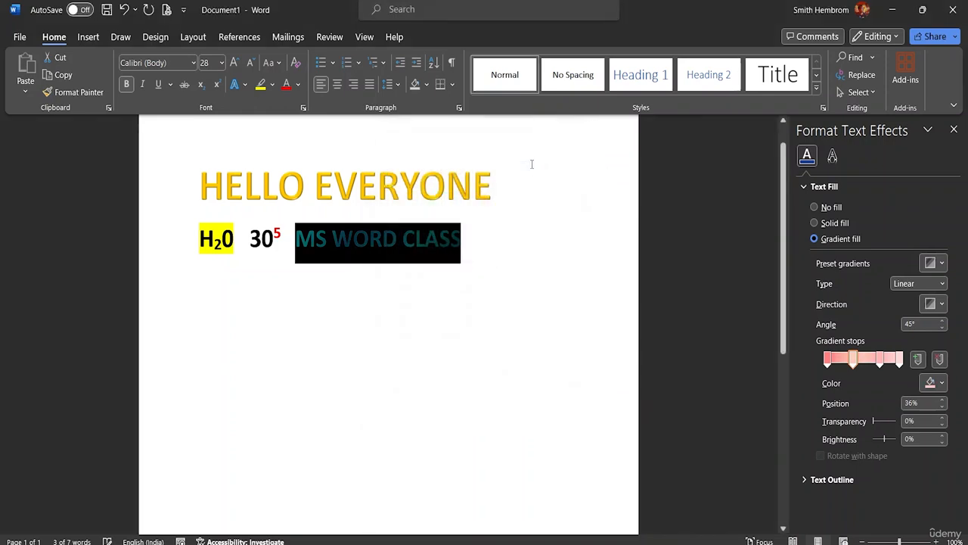
Give the gradient stop at 73% a custom pale green color
left_click(880, 361)
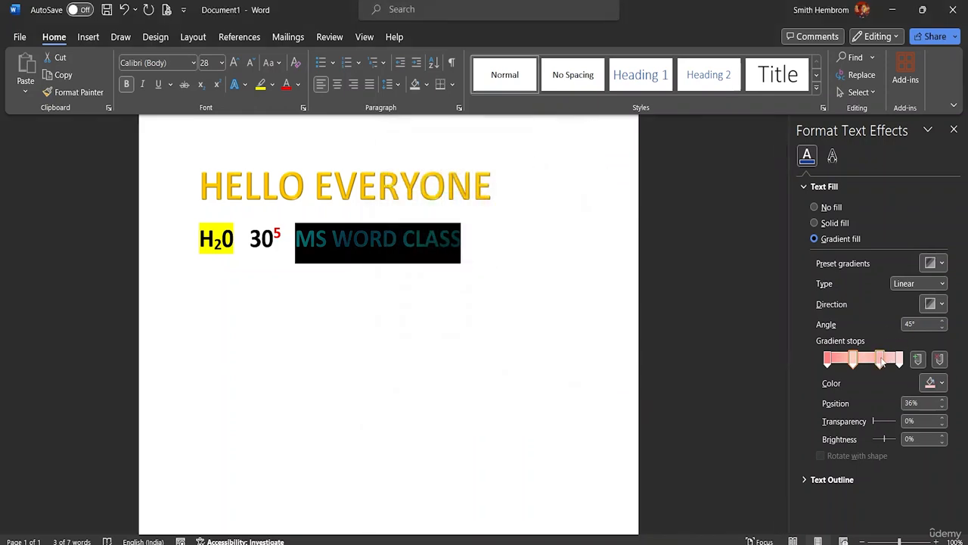
left_click(938, 383)
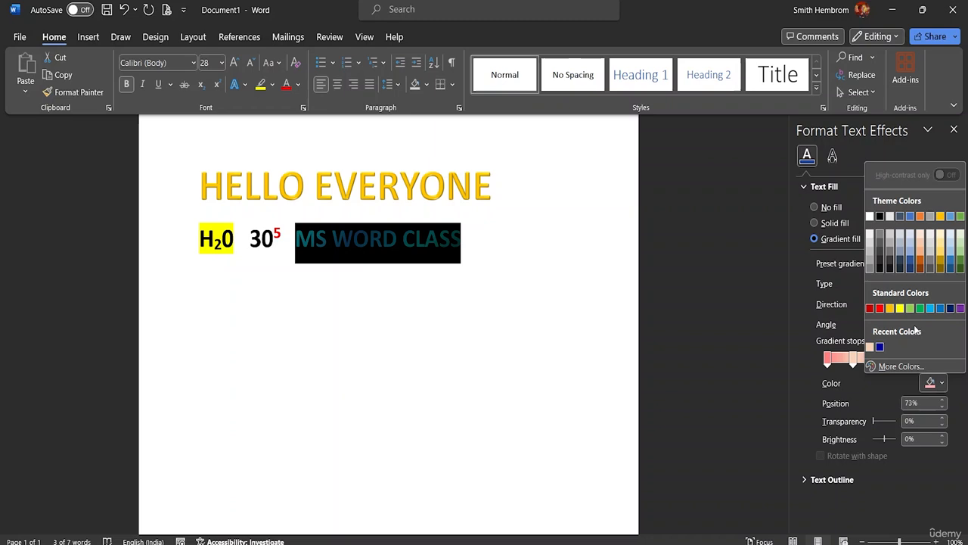
left_click(896, 366)
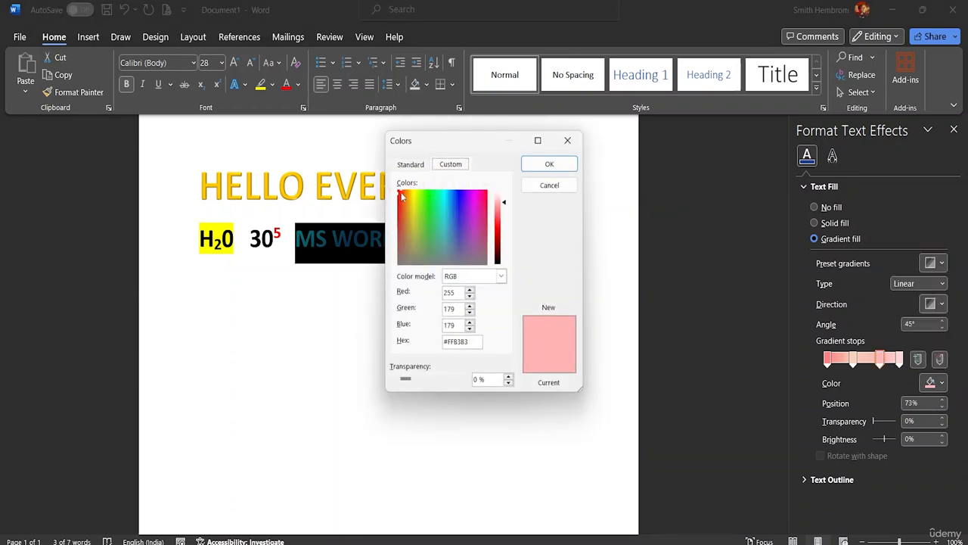
left_click_drag(400, 190, 419, 239)
left_click(549, 163)
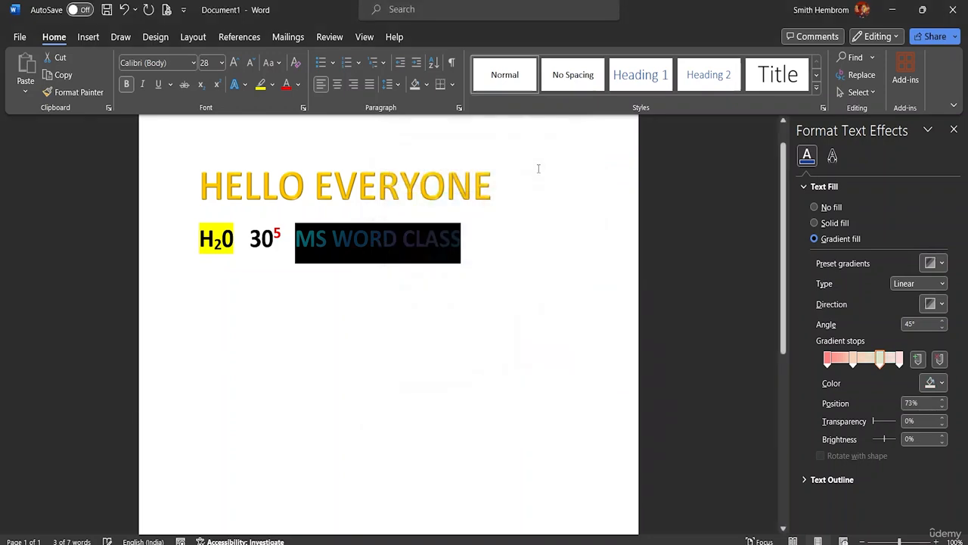
Give the final gradient stop at 100% the custom mint color #DDFDF2 and deselect the text
left_click(900, 362)
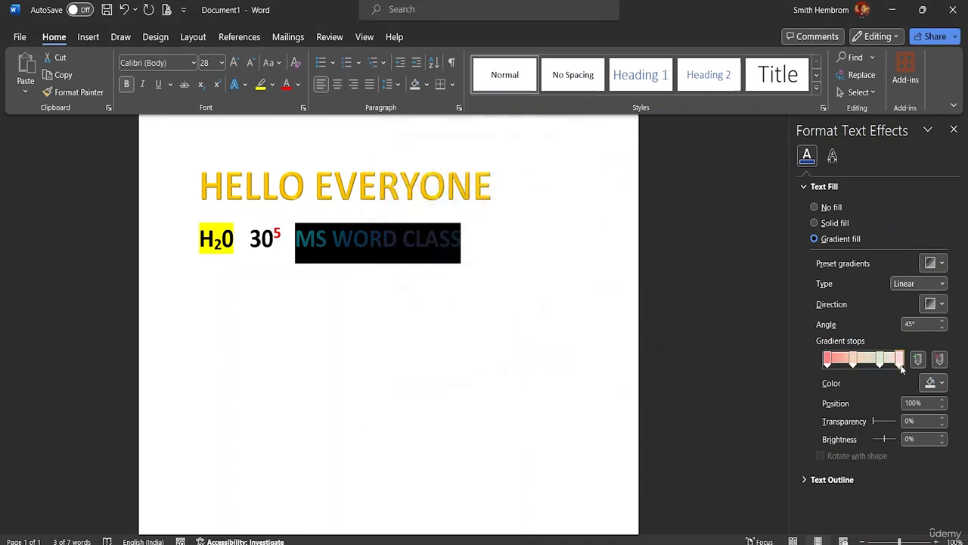
left_click(931, 383)
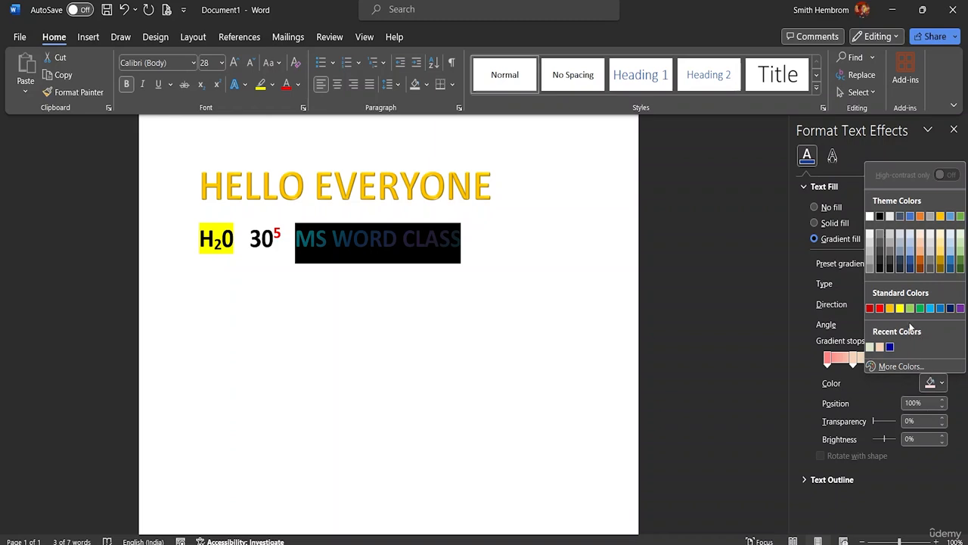
left_click(920, 367)
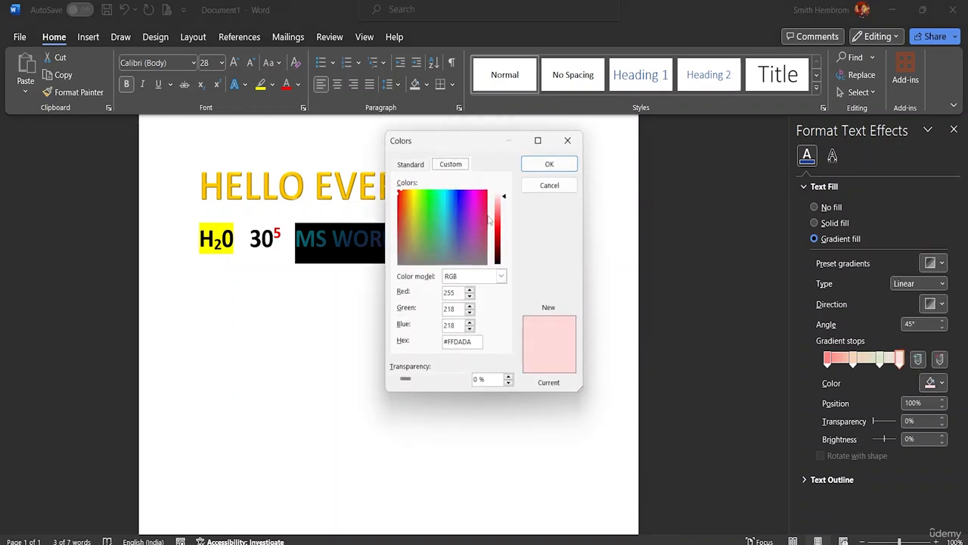
left_click_drag(398, 193, 437, 197)
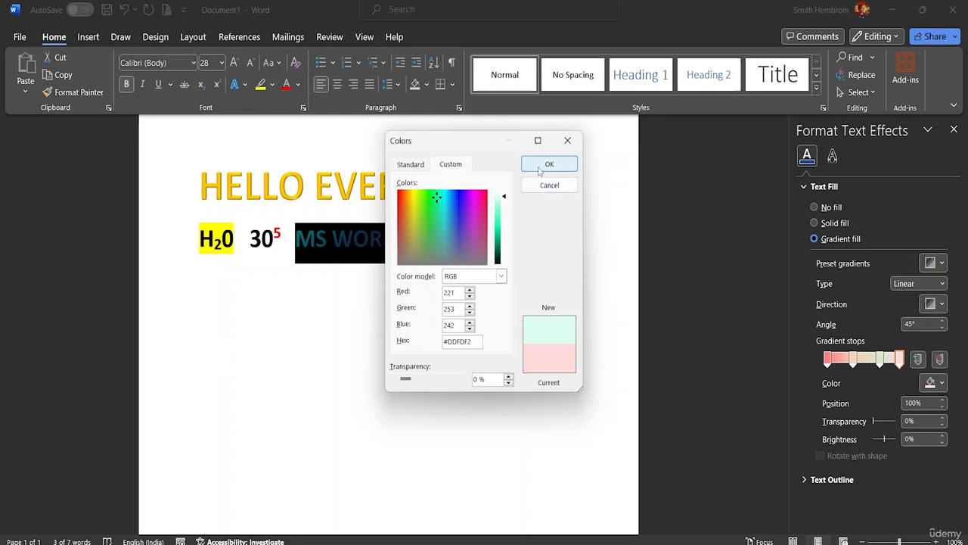
left_click(543, 164)
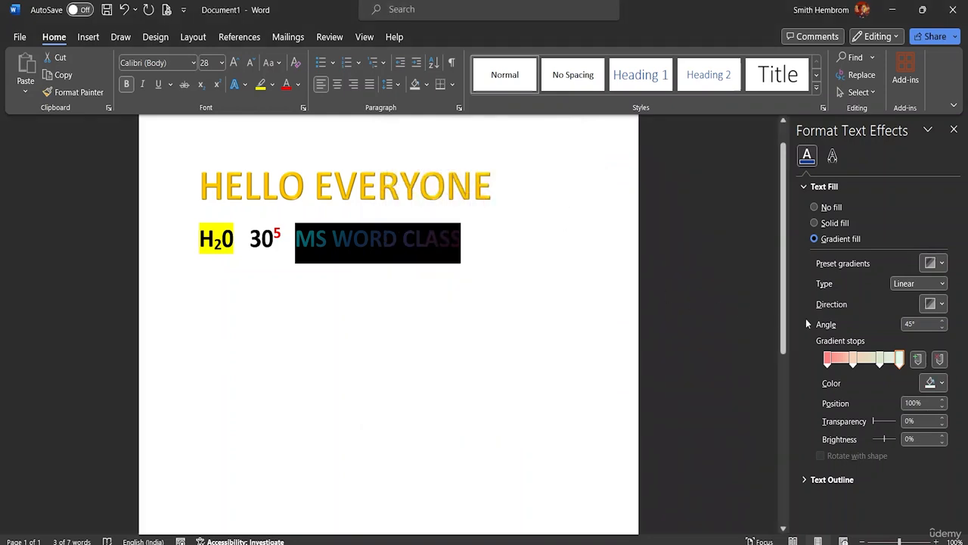
left_click(467, 241)
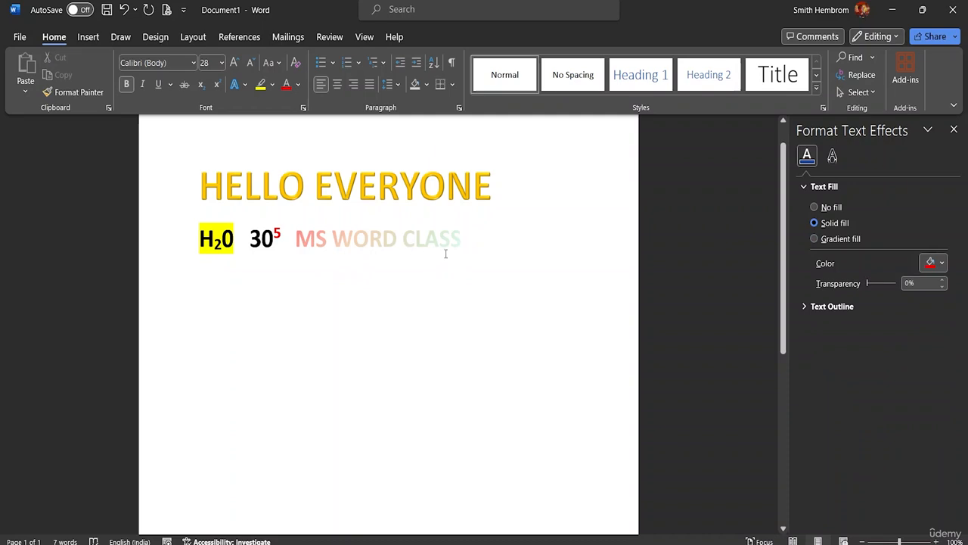
left_click_drag(465, 239, 294, 240)
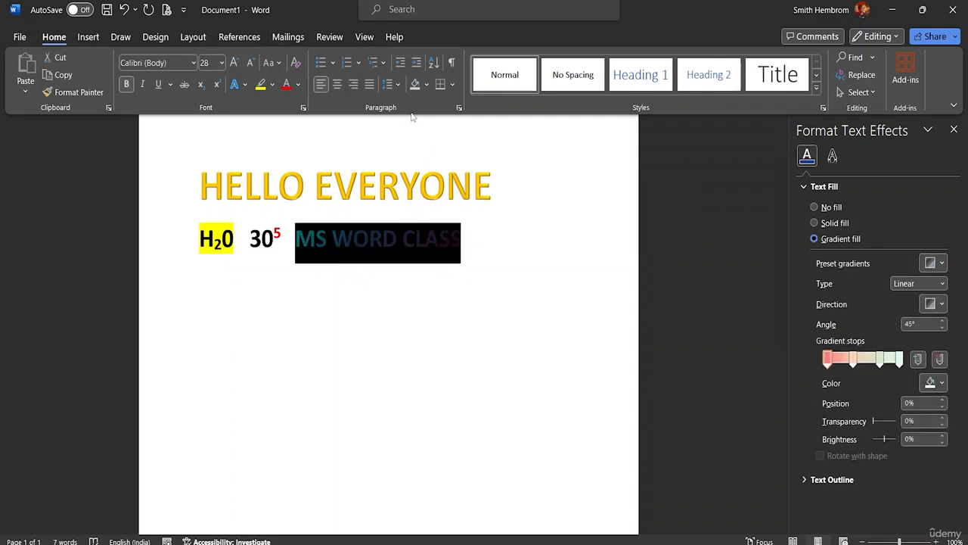
left_click(85, 37)
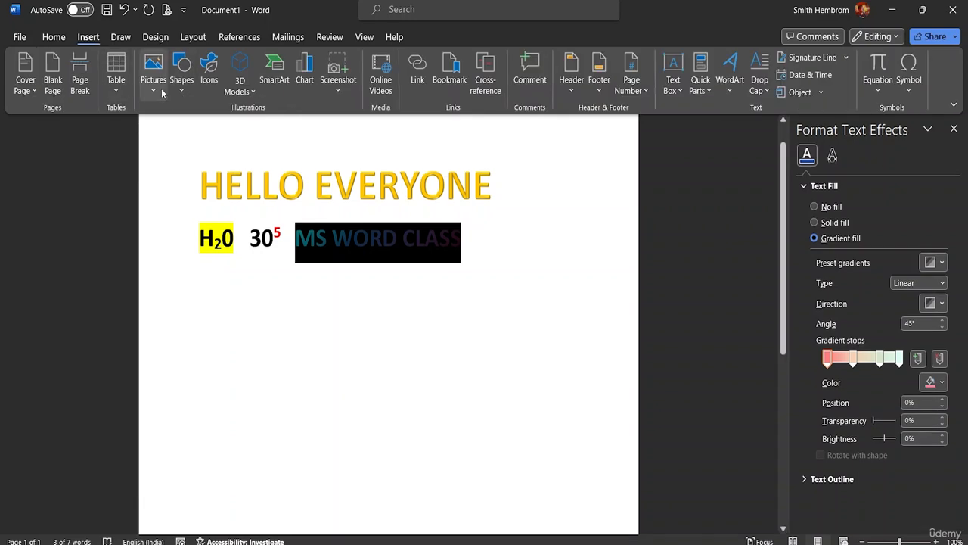
left_click(54, 36)
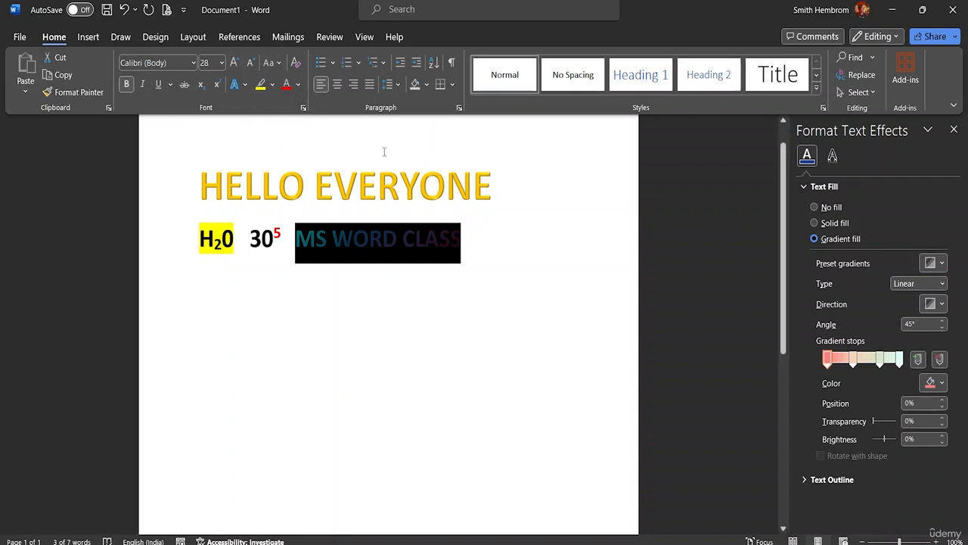
left_click(462, 250)
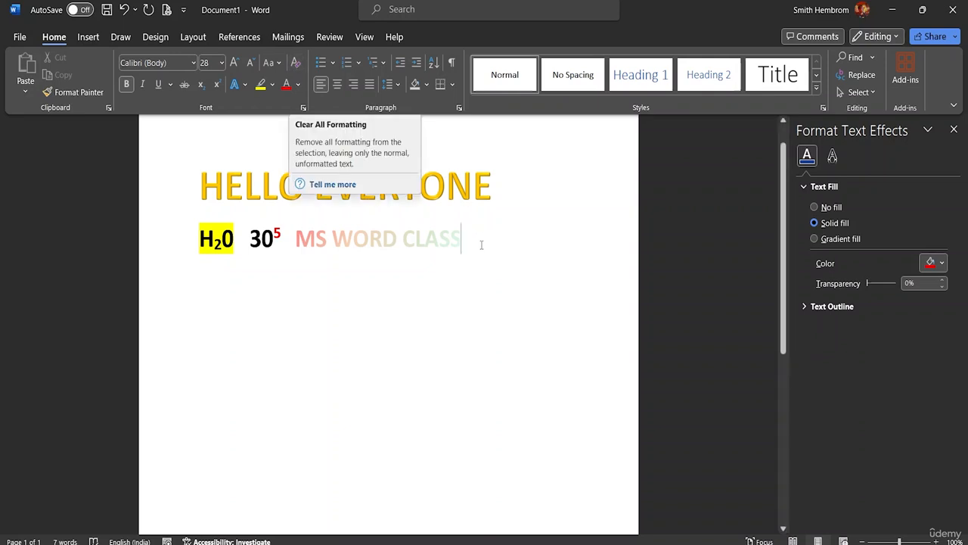
Clear all formatting from MS WORD CLASS on the second line
left_click_drag(461, 240, 296, 239)
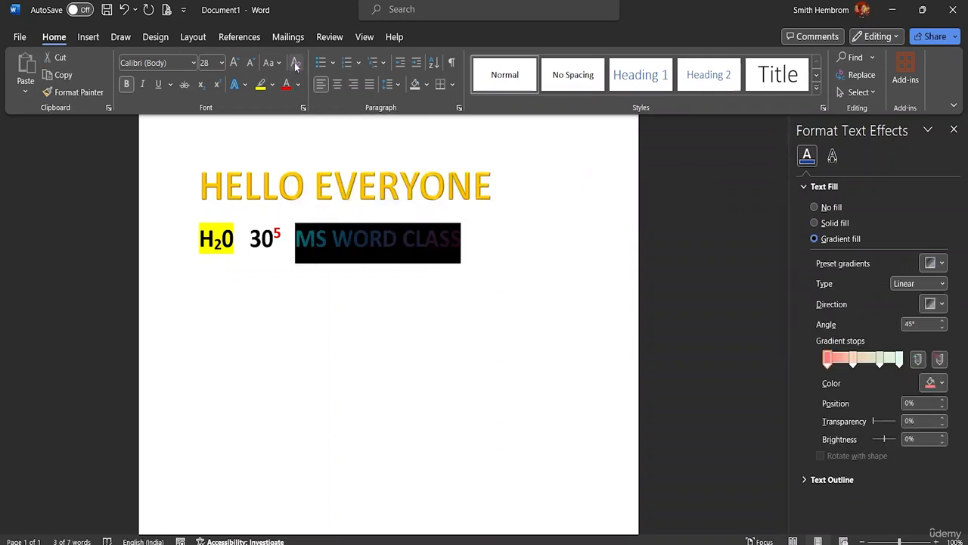
left_click(296, 64)
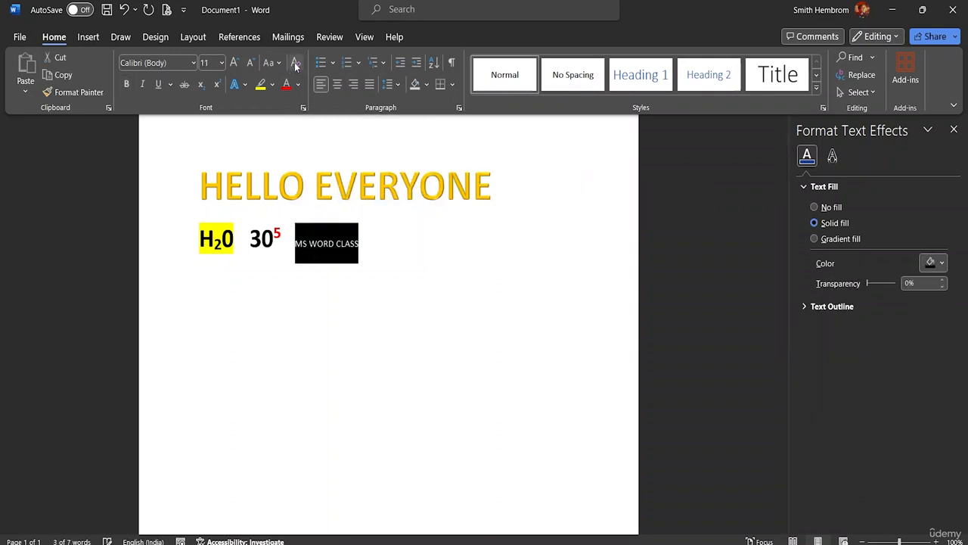
left_click(361, 288)
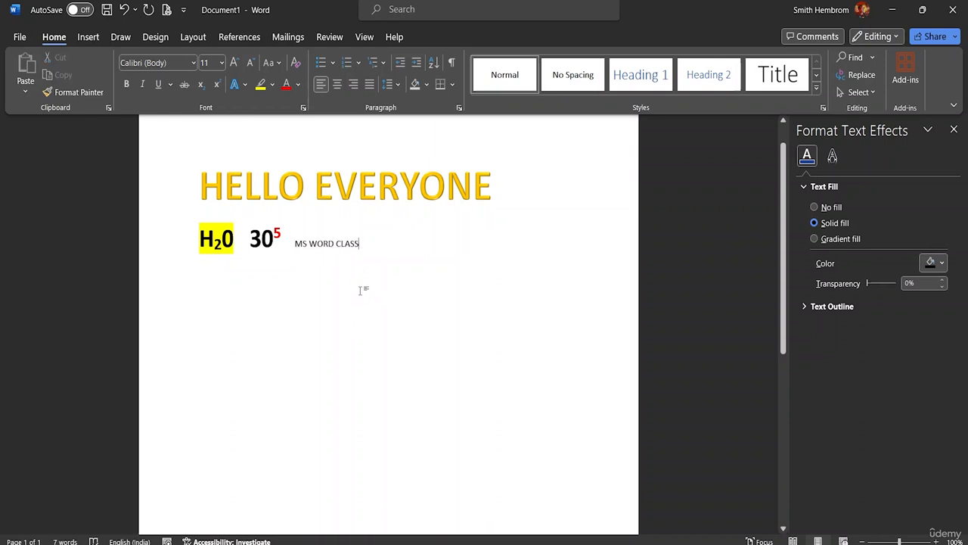
Undo the clearing of the formatting on MS WORD CLASS
left_click_drag(373, 242, 293, 243)
left_click(301, 243)
left_click_drag(360, 244, 304, 242)
key("ctrl+z")
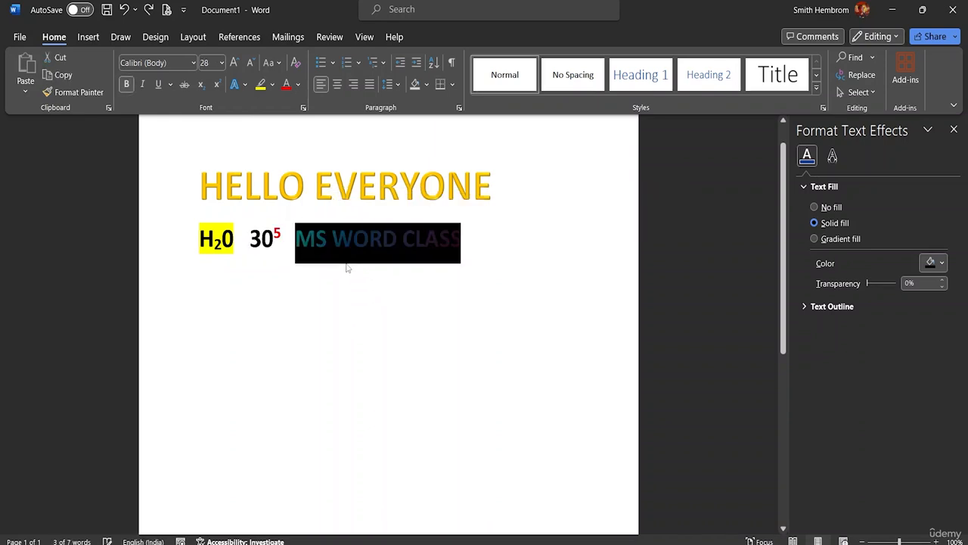
Start a new line below the MS WORD CLASS line and enter the text One
left_click(463, 288)
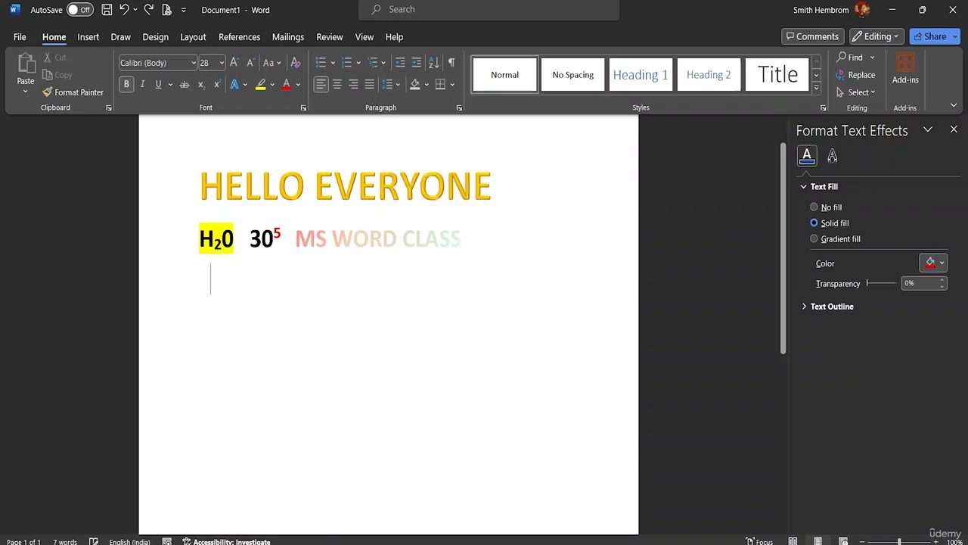
key("Return")
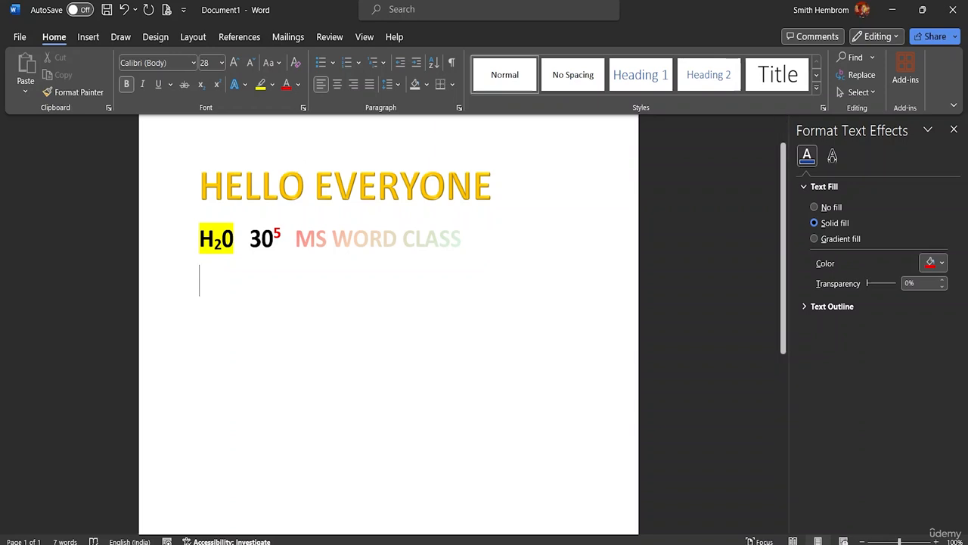
type("One")
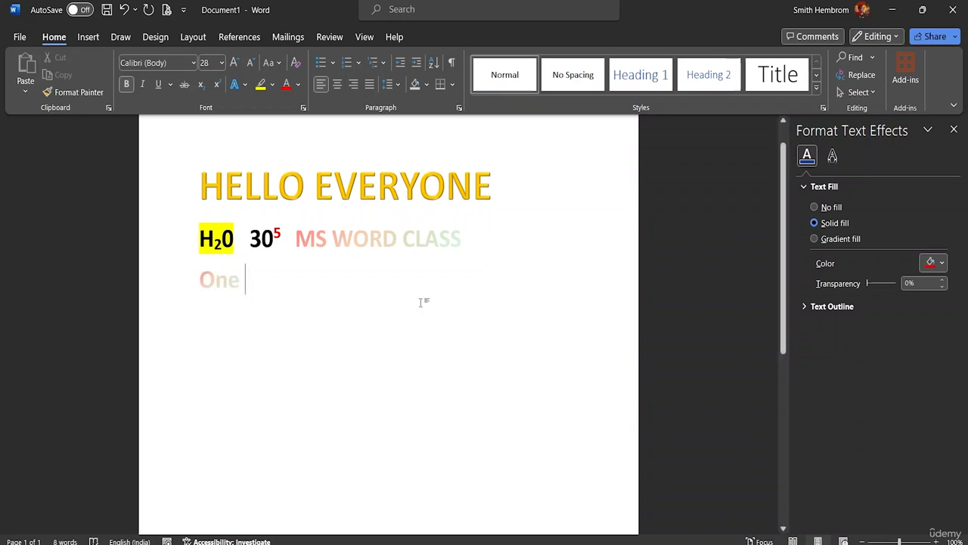
Change the font color of One to a dark shade of the black theme color and place the cursor after it
double_click(229, 286)
left_click(298, 85)
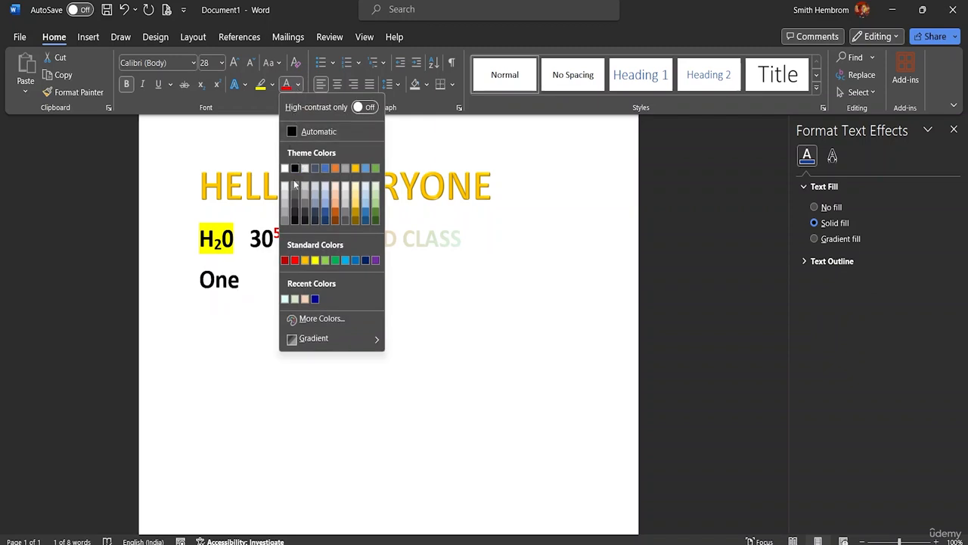
left_click(295, 218)
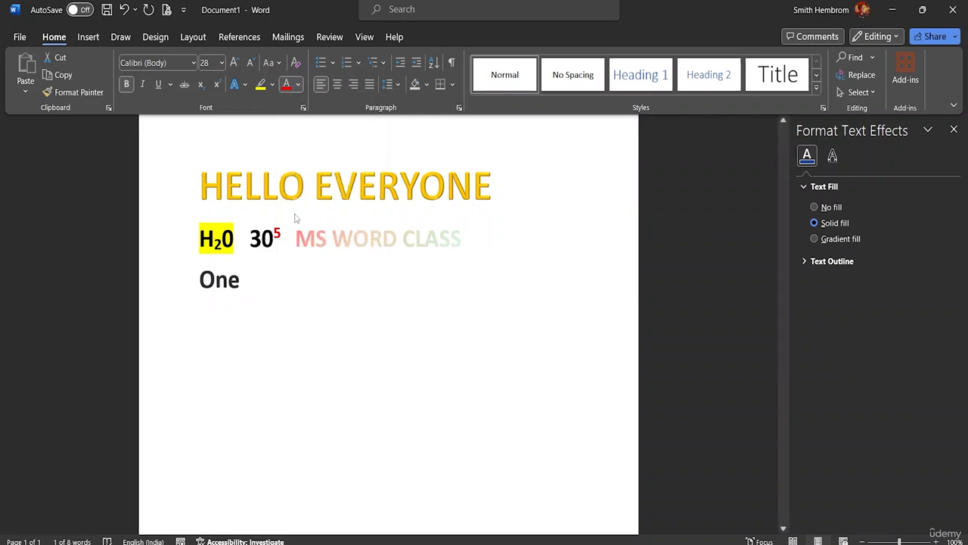
left_click(259, 281)
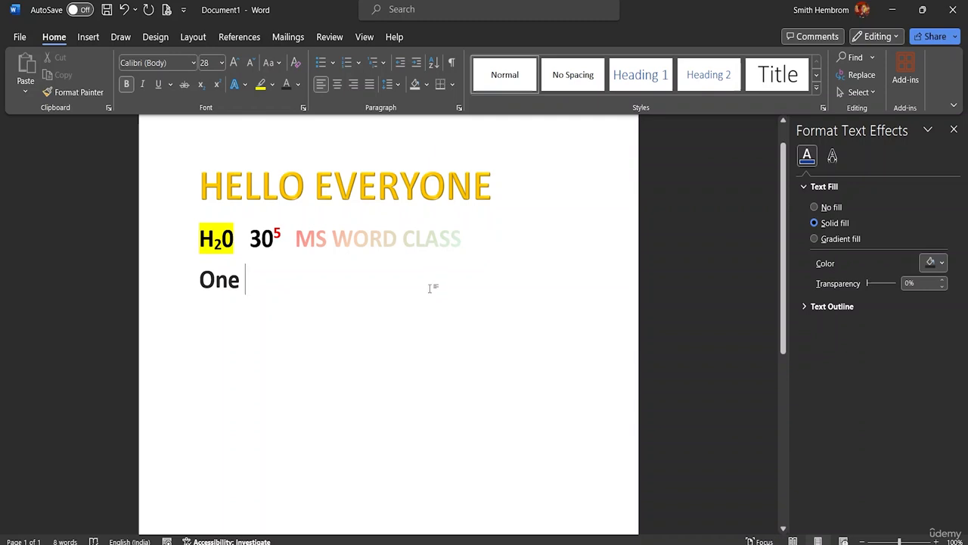
Add two new lines below One containing the text Two and Three
key("Return")
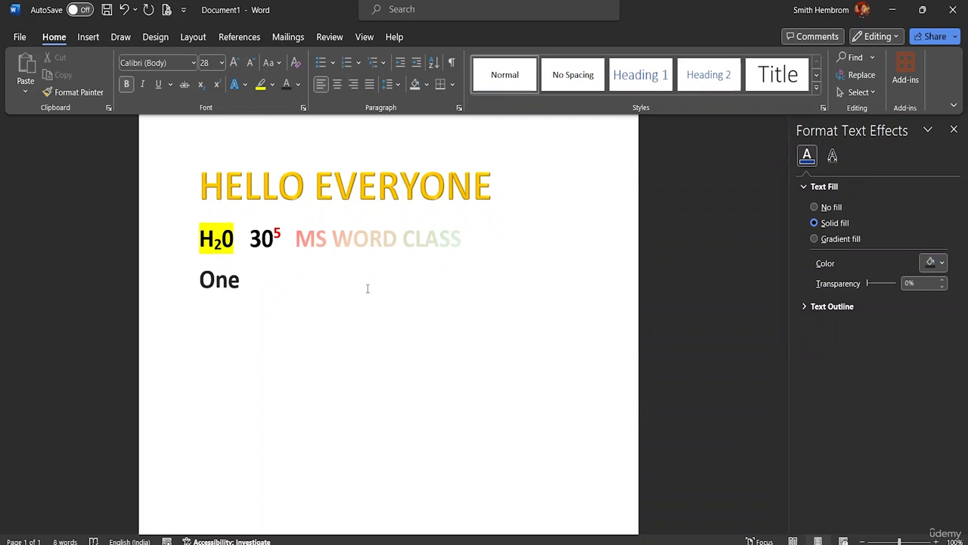
type("Te")
key("BackSpace")
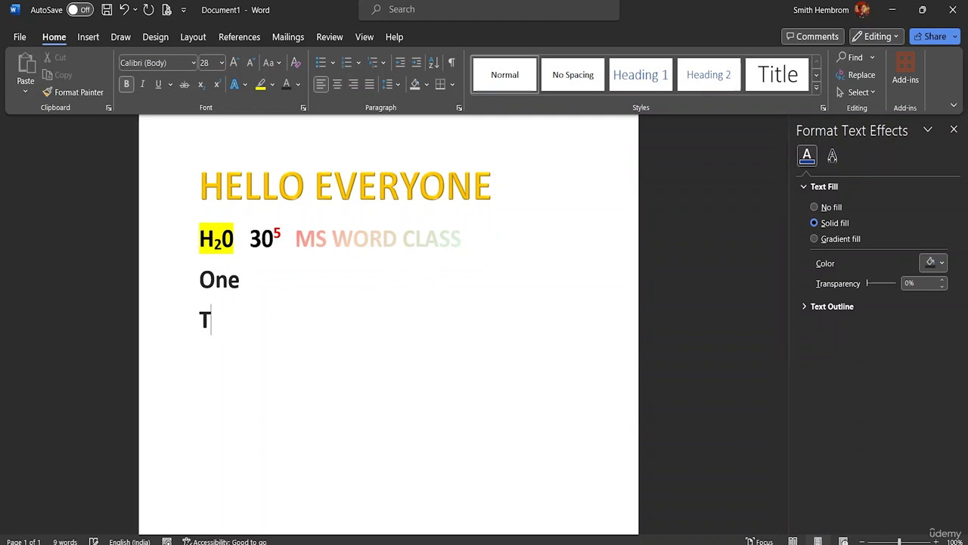
type("wo")
key("Return")
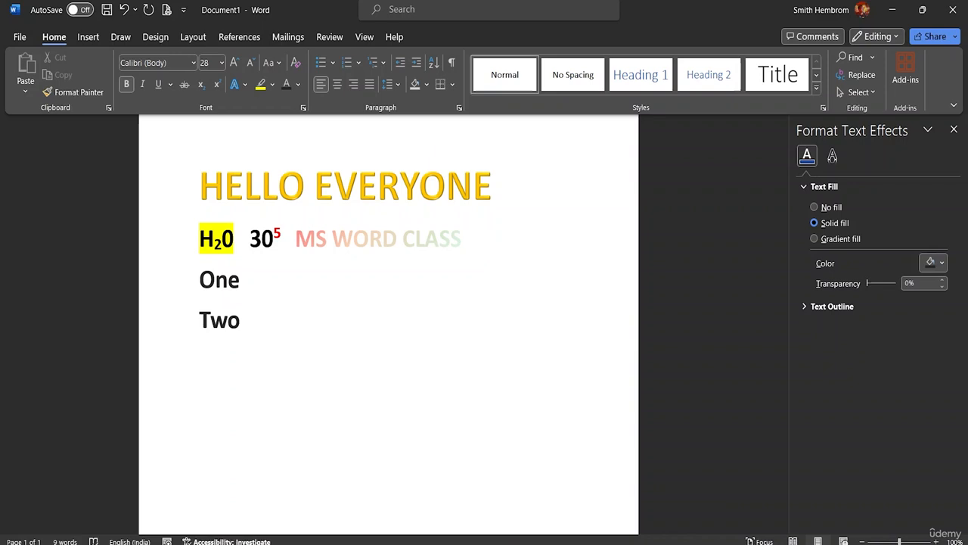
type("Three")
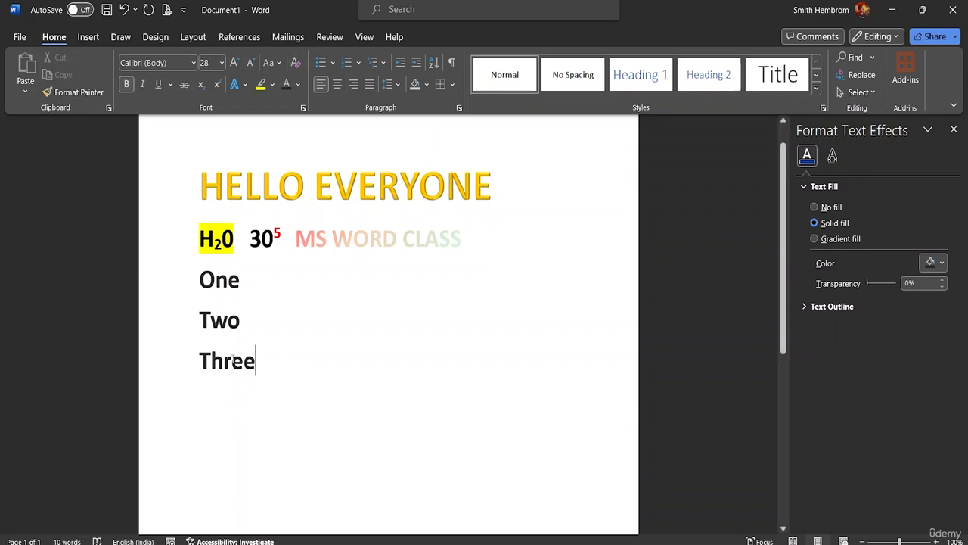
Apply the multicolored cross picture bullet to the One, Two and Three lines
left_click_drag(263, 362, 198, 279)
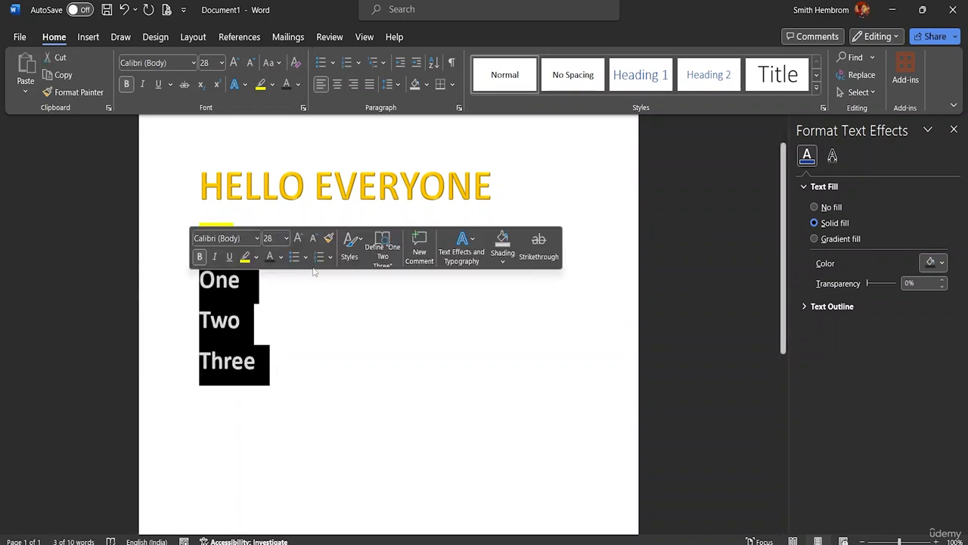
left_click(333, 63)
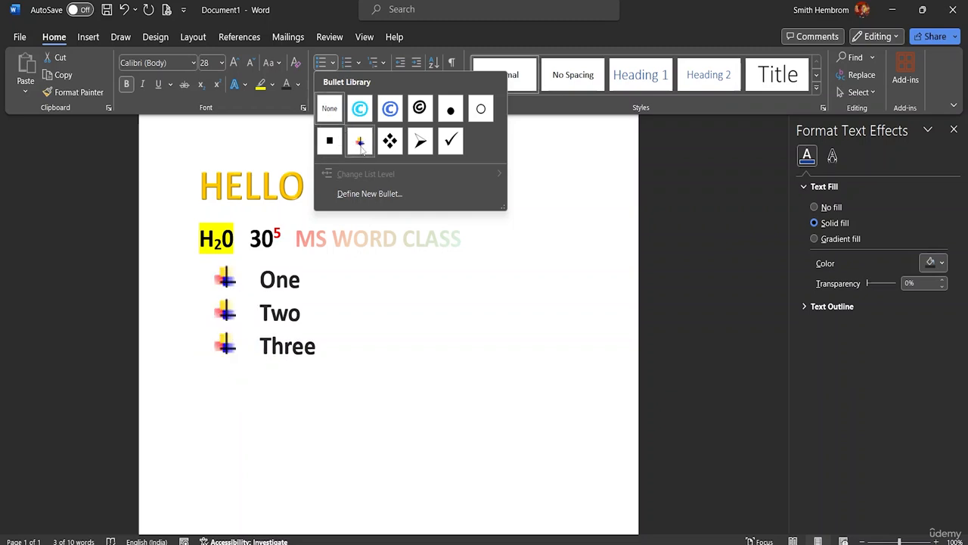
left_click(360, 143)
left_click(353, 348)
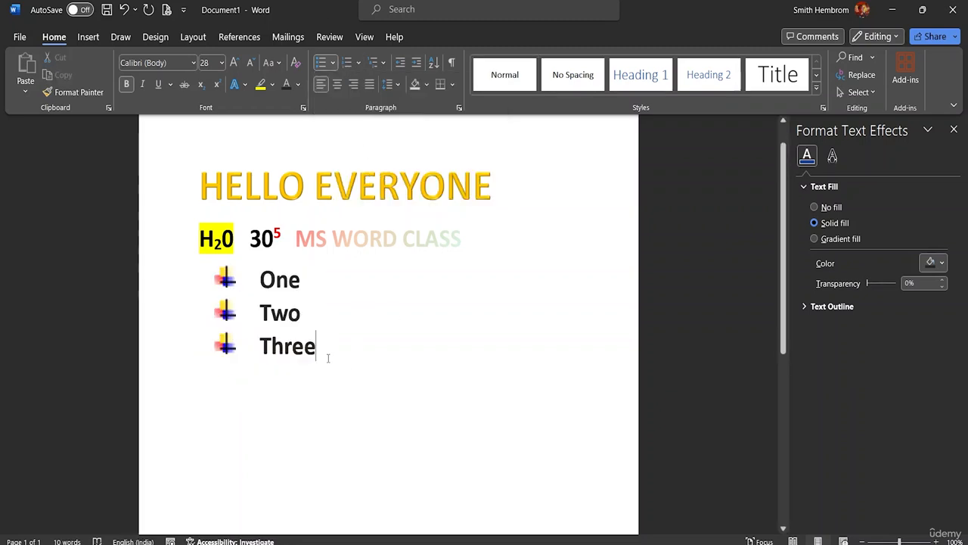
Review the bullet options for the three list lines and apply the 1st., 2nd., 3rd. numbering format to them
left_click_drag(328, 358, 261, 278)
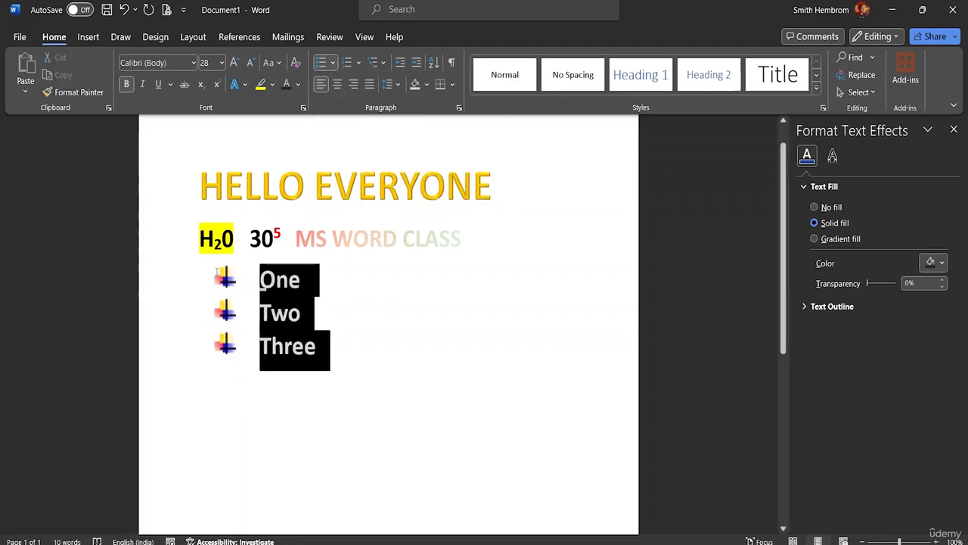
left_click(332, 63)
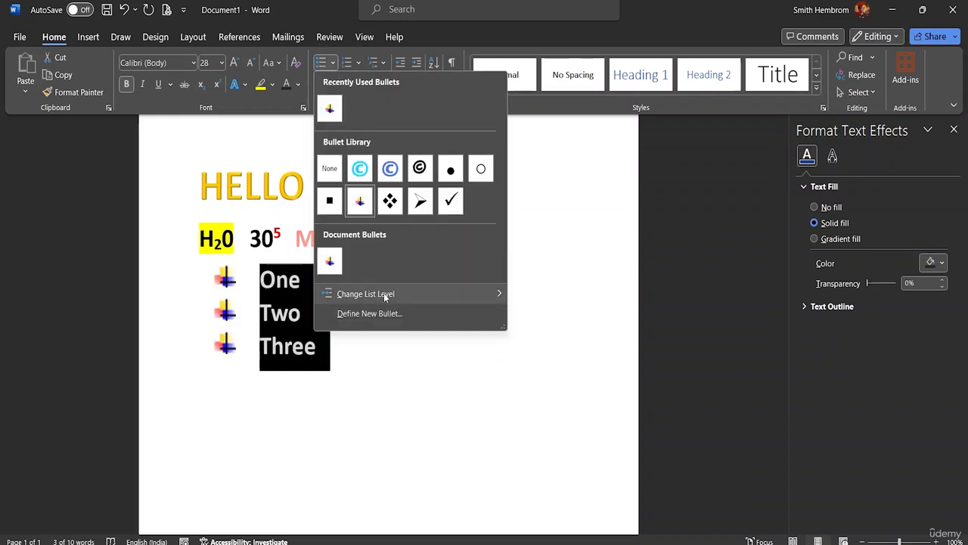
mouse_move(384, 294)
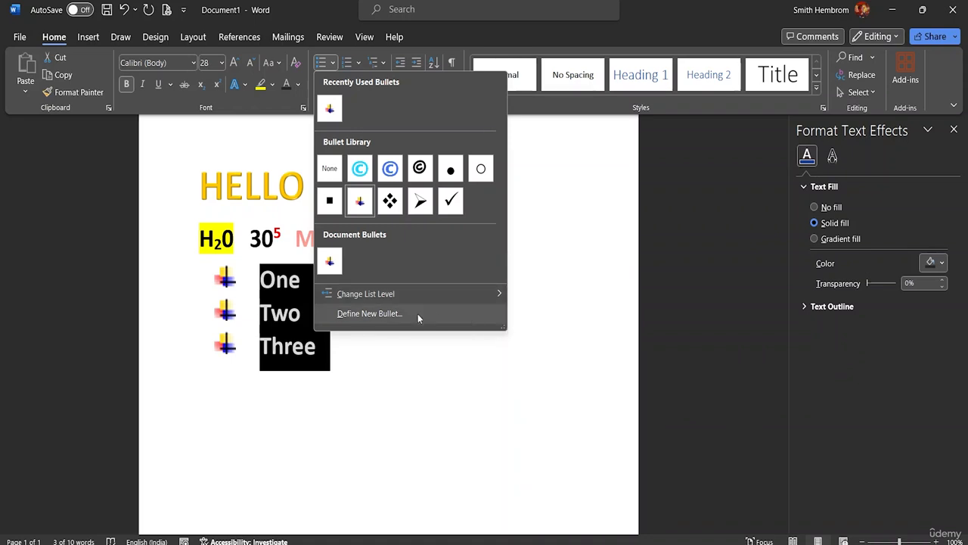
left_click(358, 63)
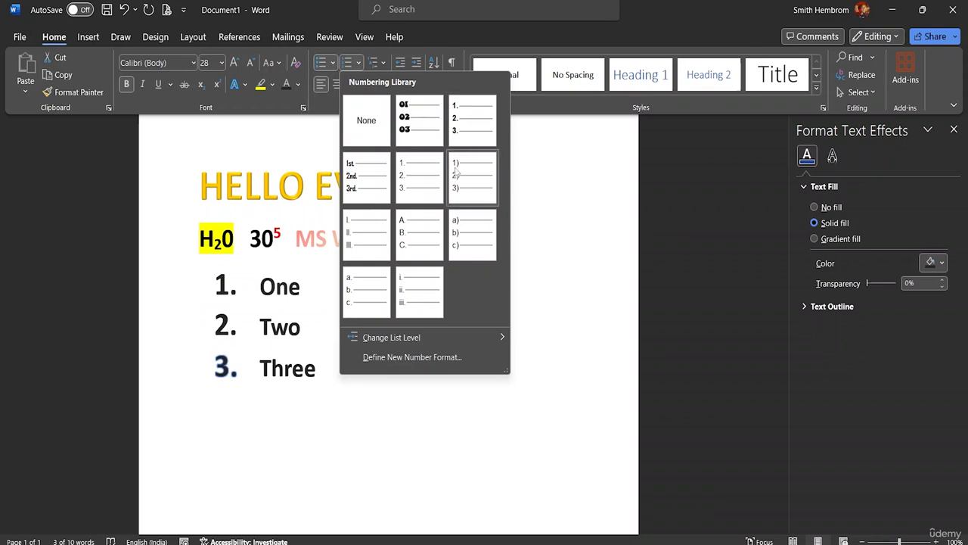
left_click(374, 188)
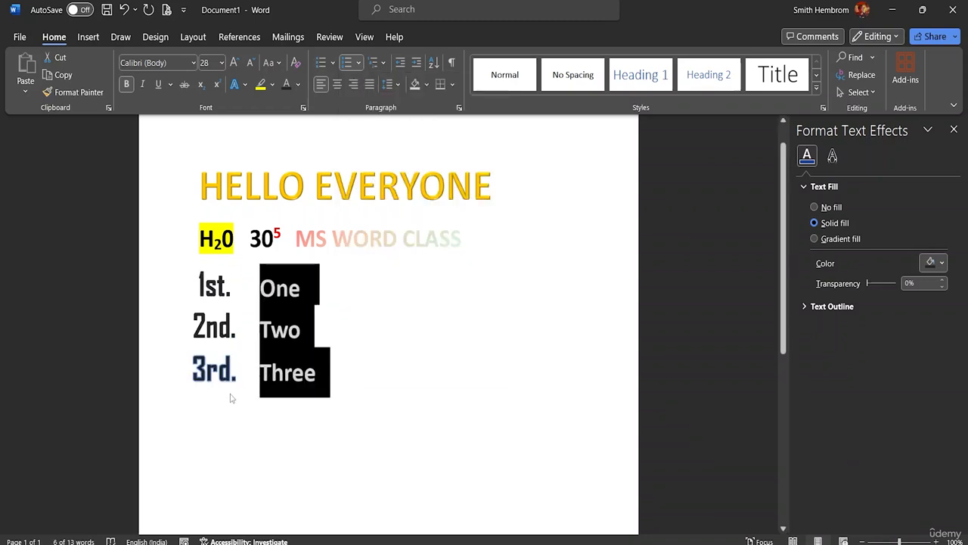
Undo the 1st., 2nd., 3rd. numbering on the list and place the cursor after Three
left_click(238, 374)
left_click_drag(331, 379, 208, 384)
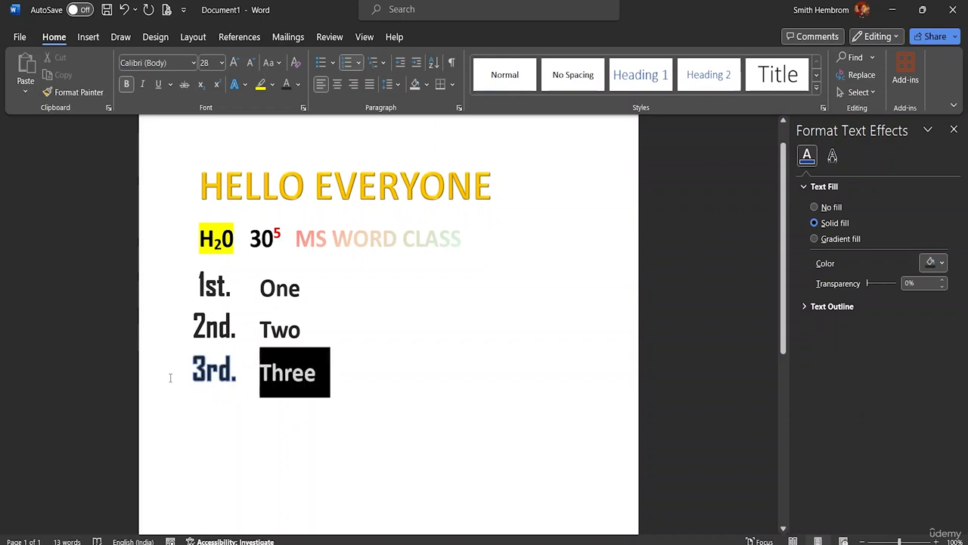
left_click(363, 391)
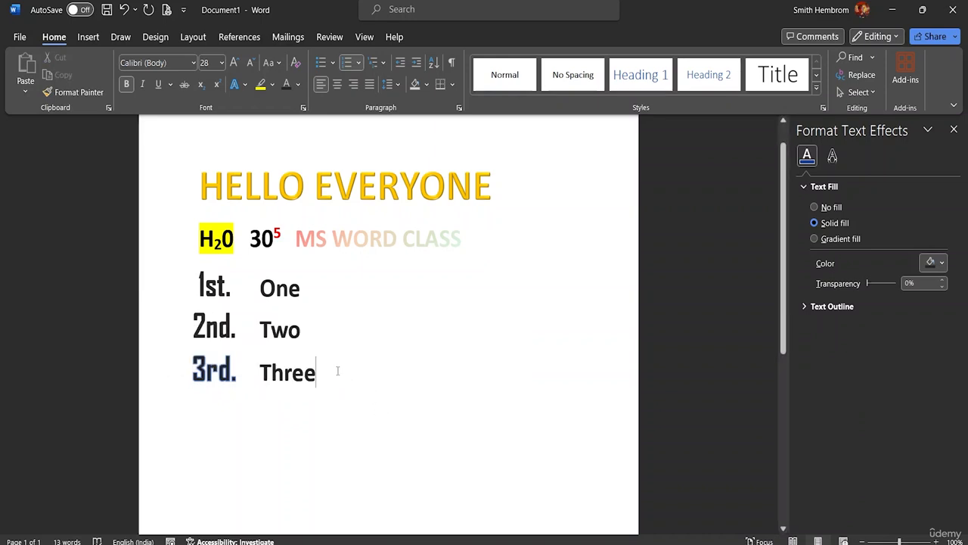
key("ctrl+z")
left_click(367, 353)
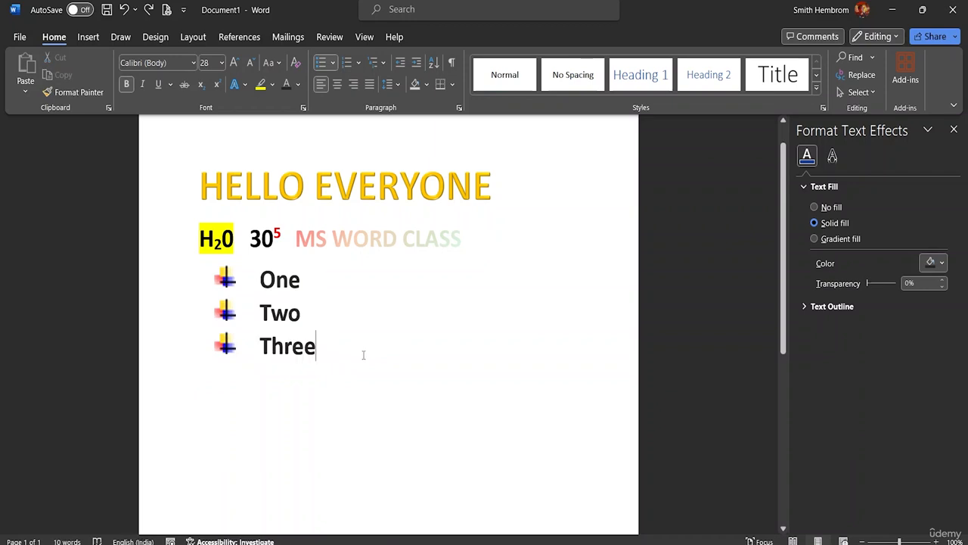
Examine the multilevel list styles available for the bulleted list without applying one
left_click(383, 63)
mouse_move(436, 233)
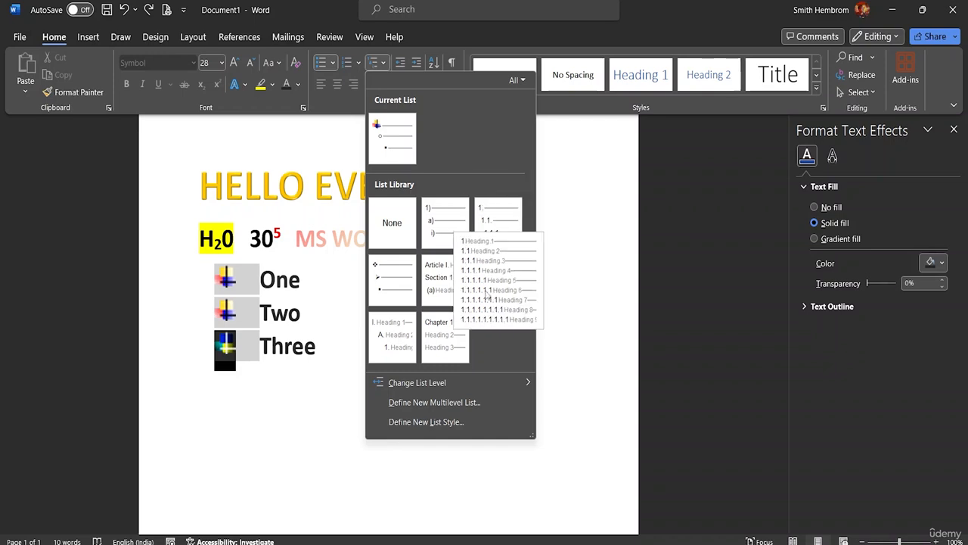
mouse_move(438, 292)
mouse_move(448, 337)
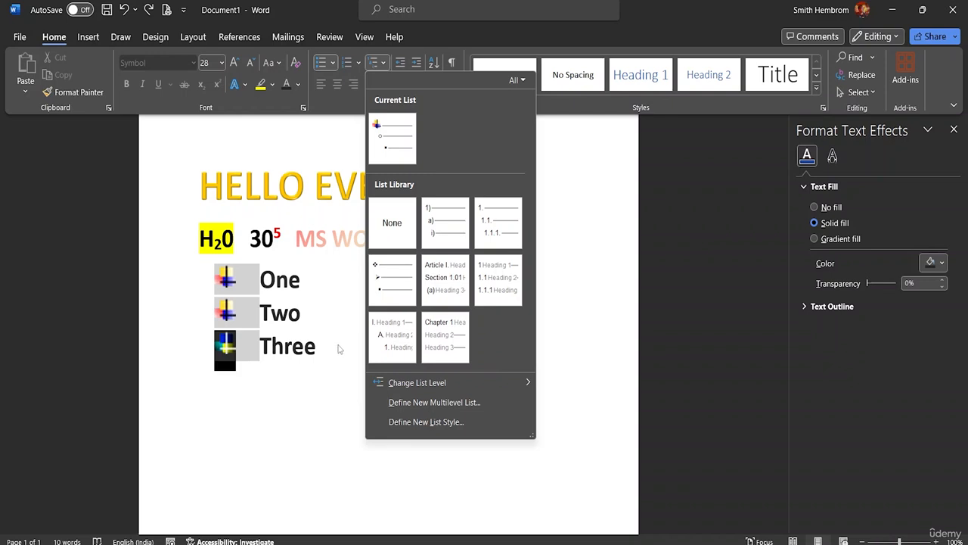
left_click(326, 274)
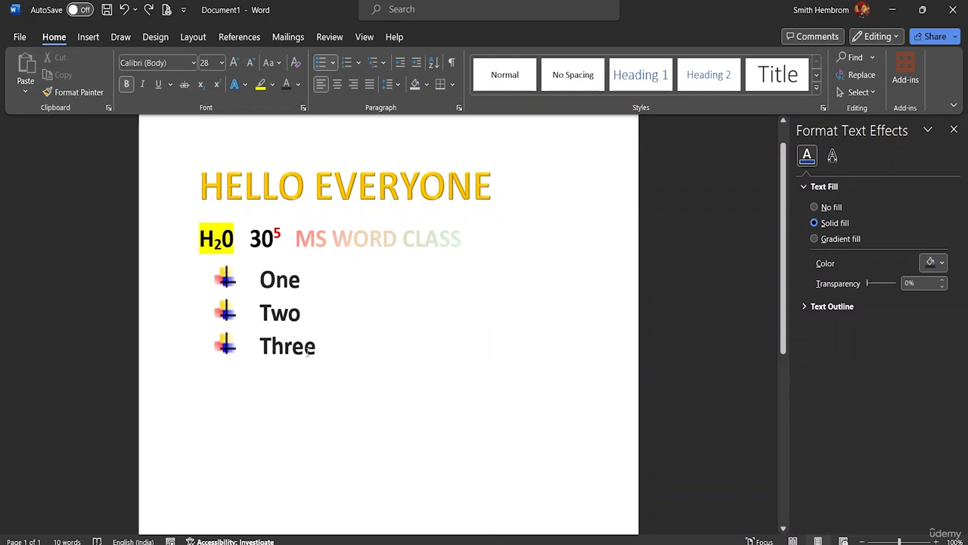
Justify the three bulleted lines after trying center and right alignment, and set their line spacing to 1.0
left_click_drag(308, 350, 260, 277)
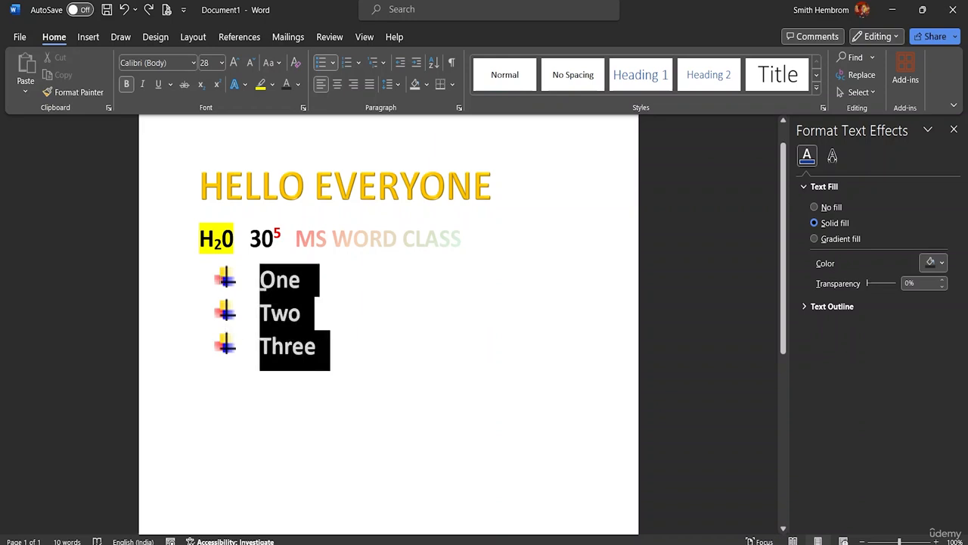
left_click(338, 89)
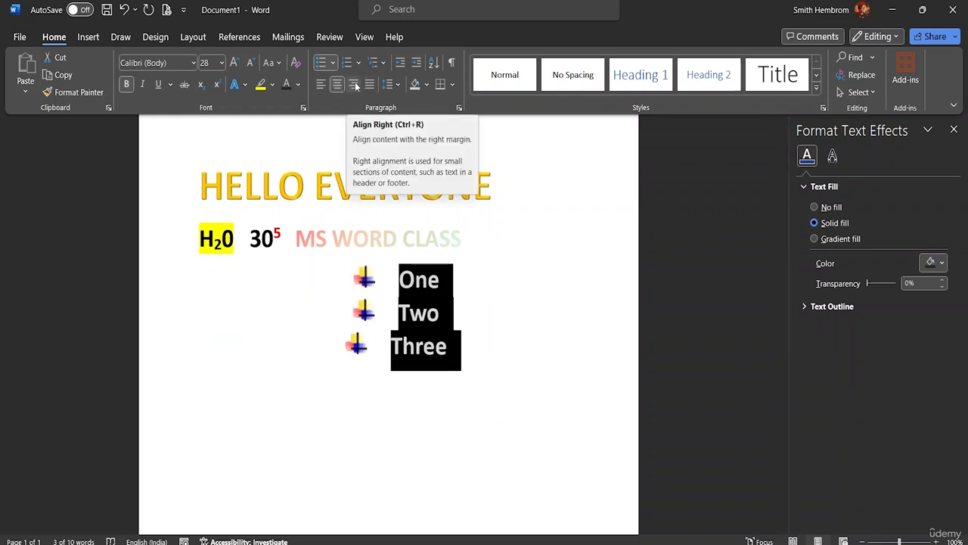
left_click(355, 84)
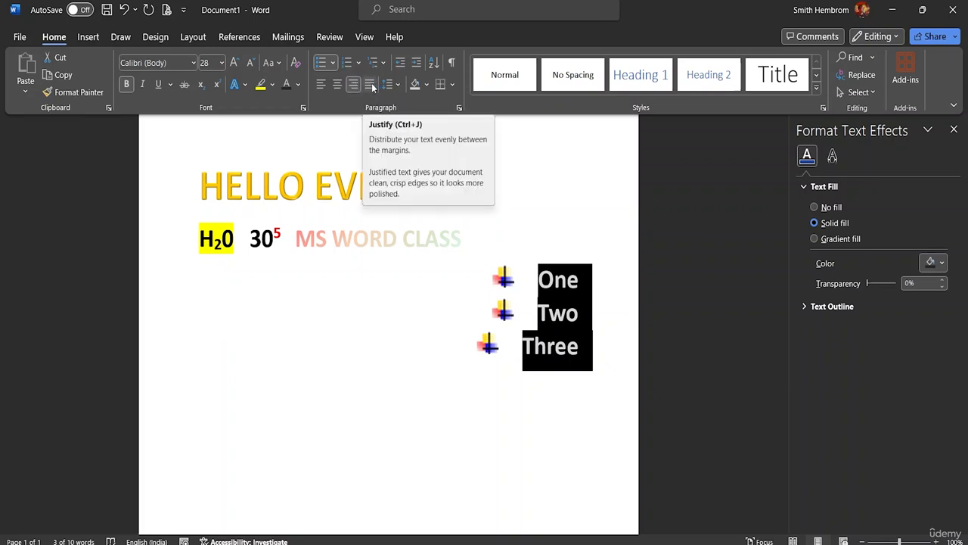
left_click(370, 85)
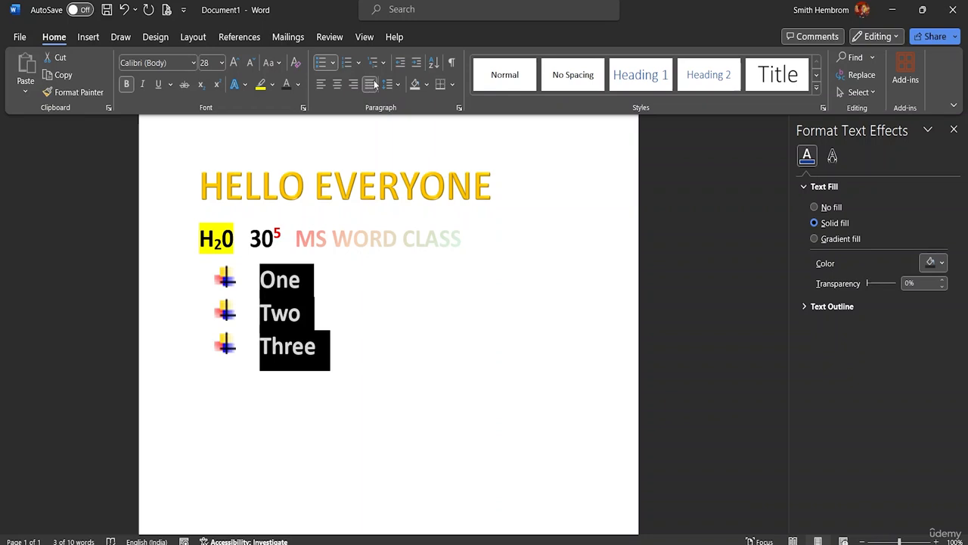
left_click(397, 84)
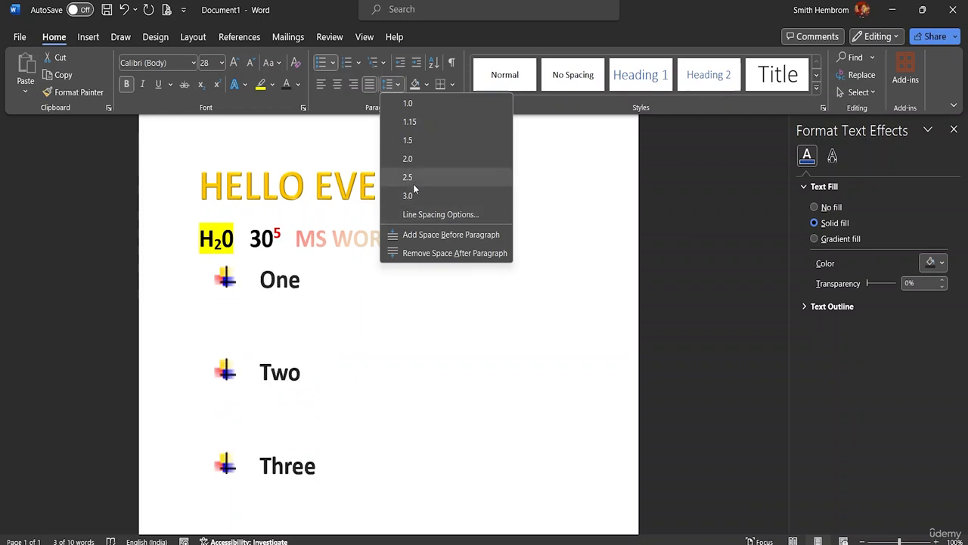
left_click(413, 103)
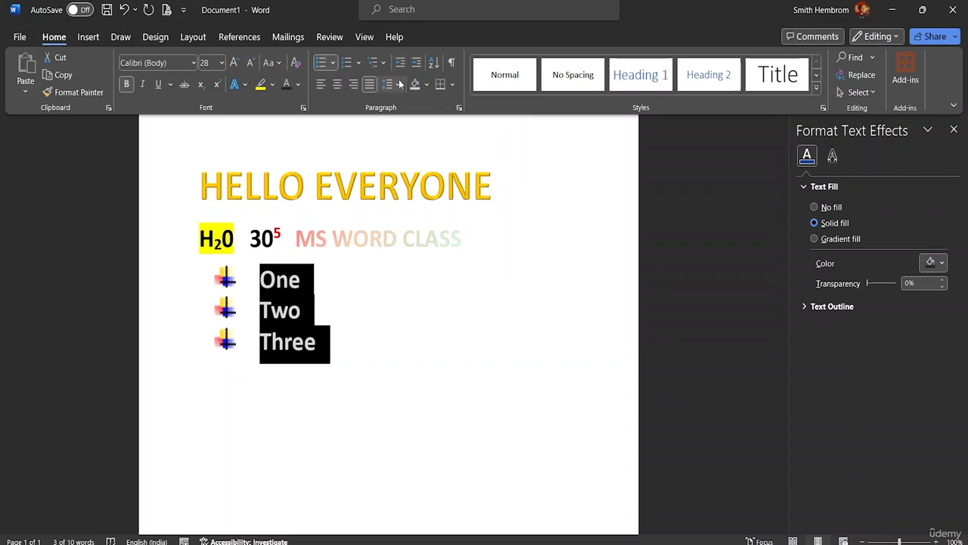
Open the document 4 file-sample_500kB from the MS Word Advanced Resource File folder
left_click(31, 35)
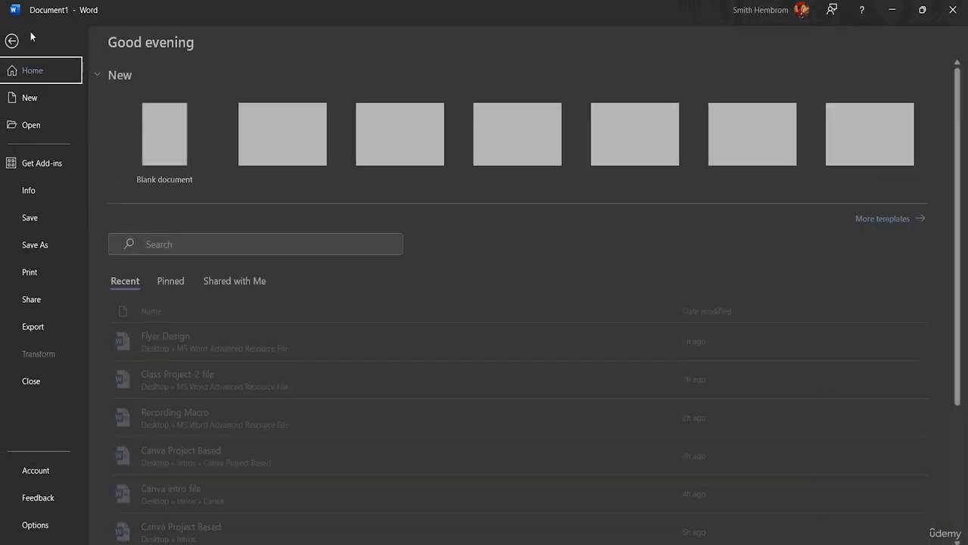
left_click(38, 125)
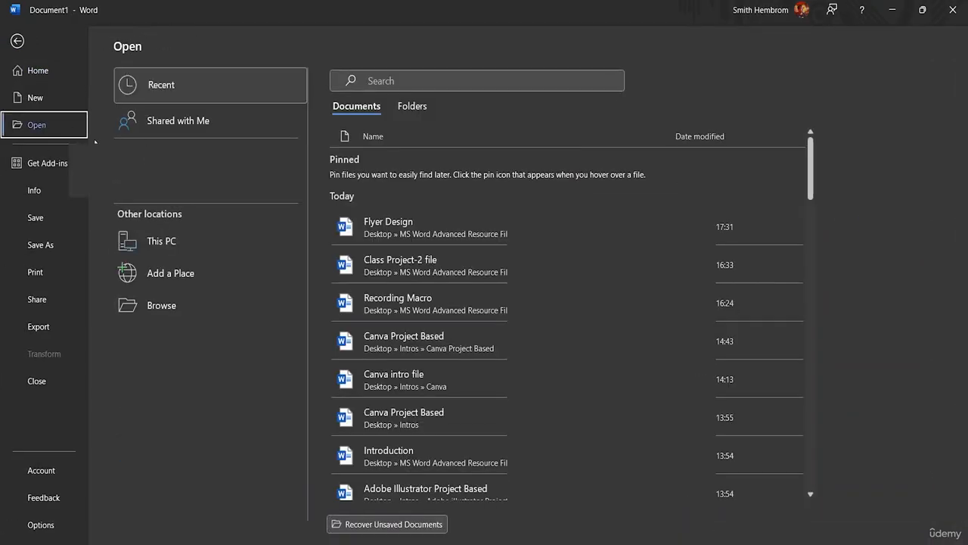
left_click(187, 302)
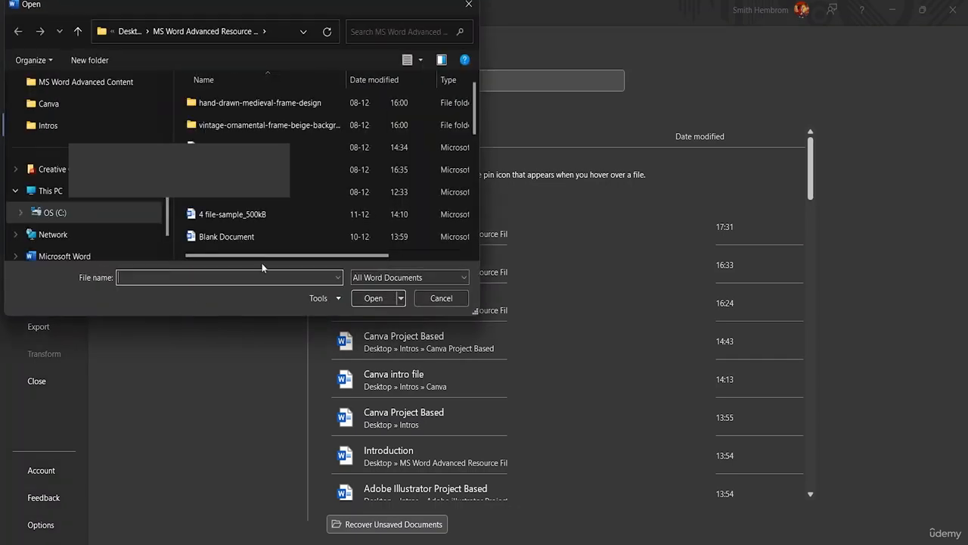
scroll(333, 171, "down", 2)
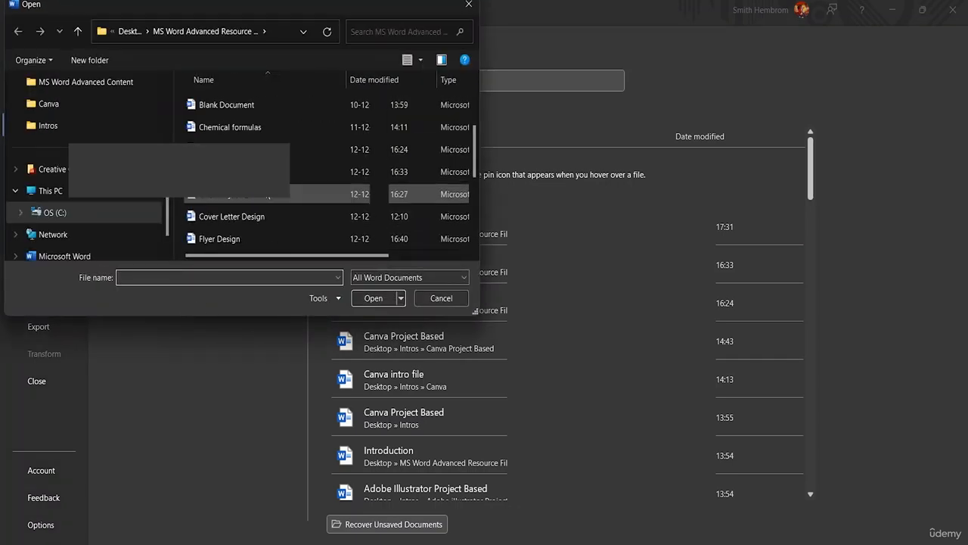
scroll(269, 127, "up", 2)
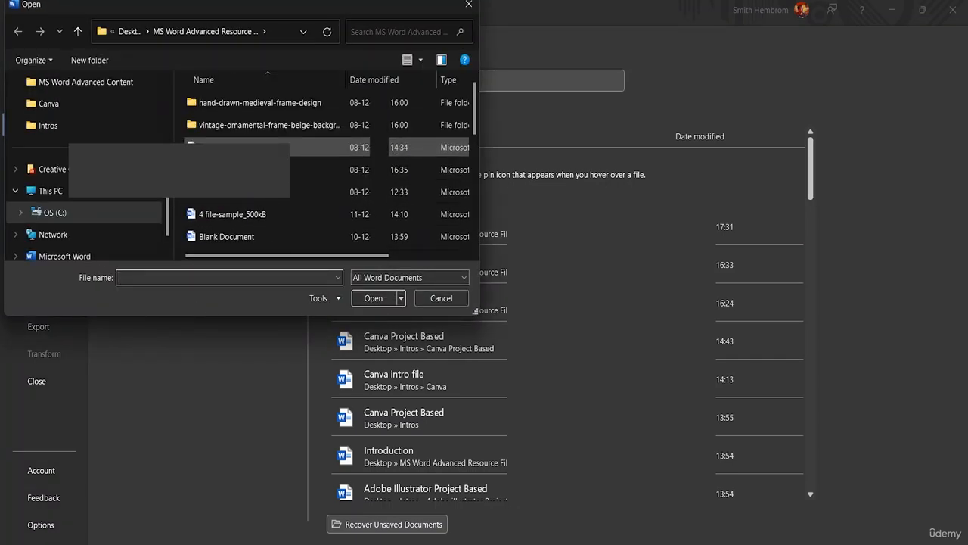
left_click(253, 217)
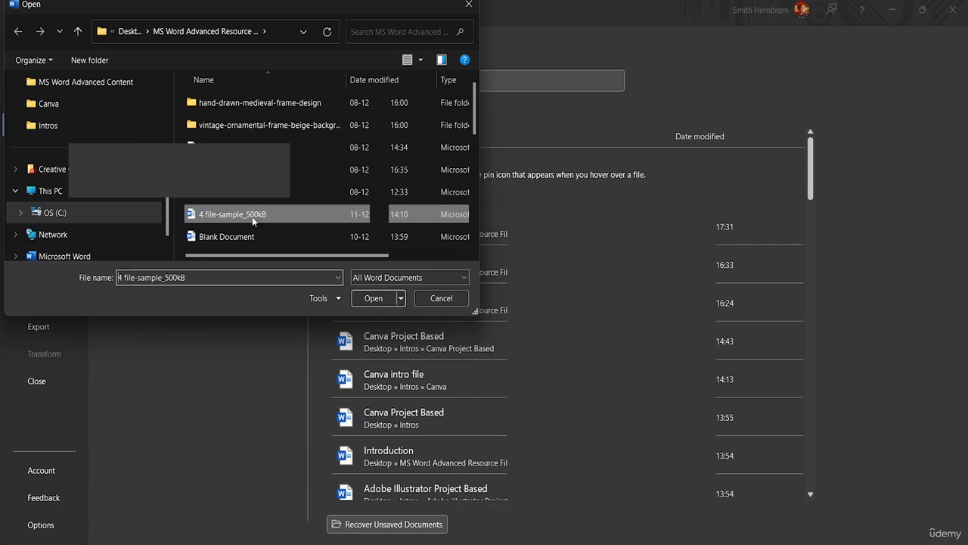
left_click(368, 298)
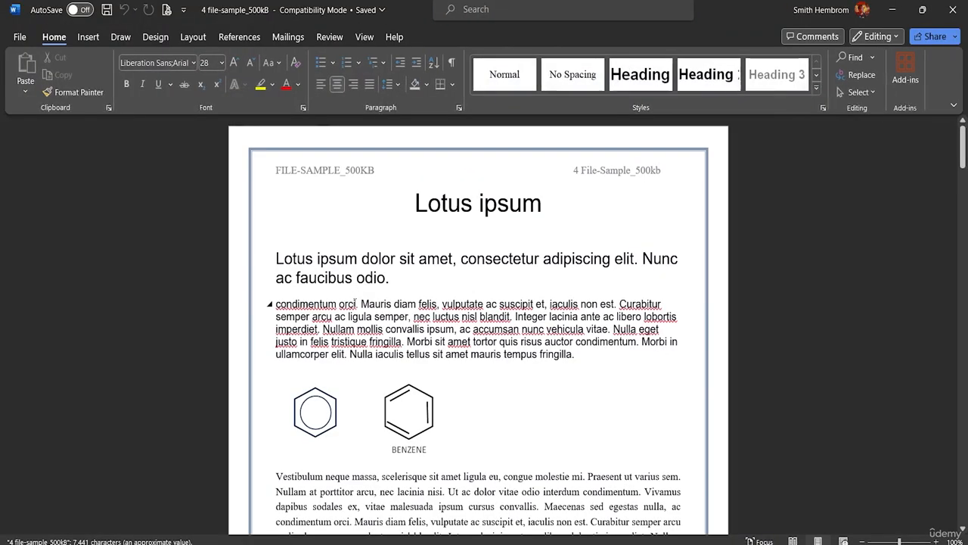
Try to decrease the indent of the page 2 paragraph beginning "In non mauris justo"
scroll(960, 254, "down", 10)
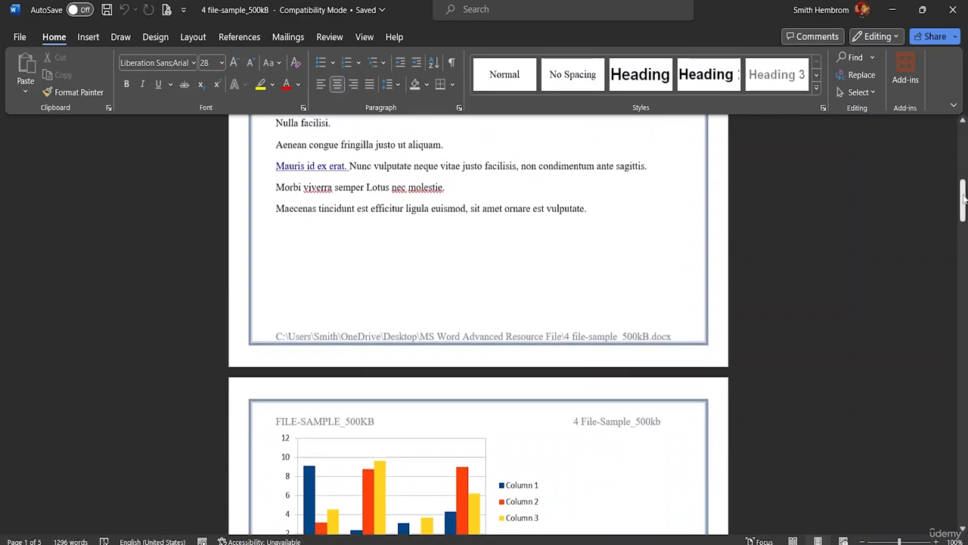
left_click_drag(962, 200, 962, 254)
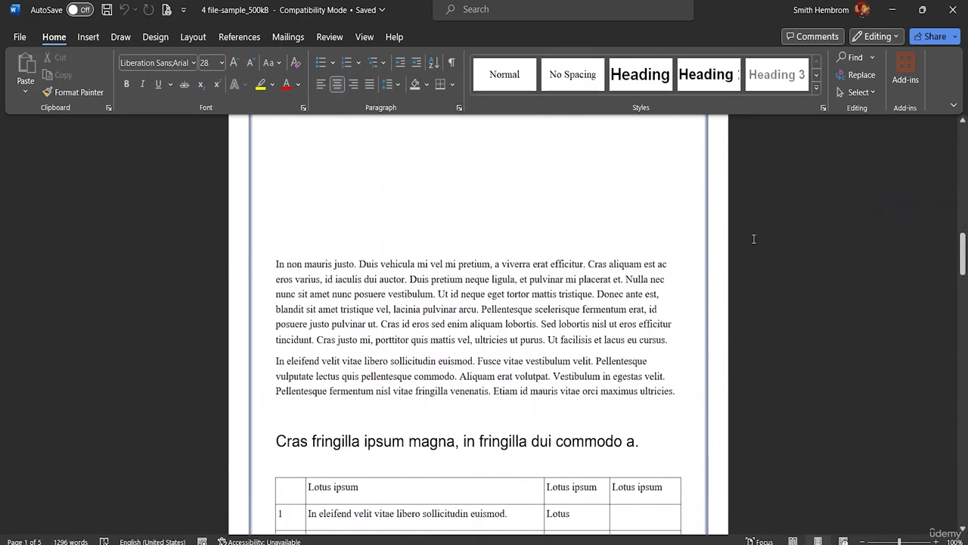
left_click(276, 264)
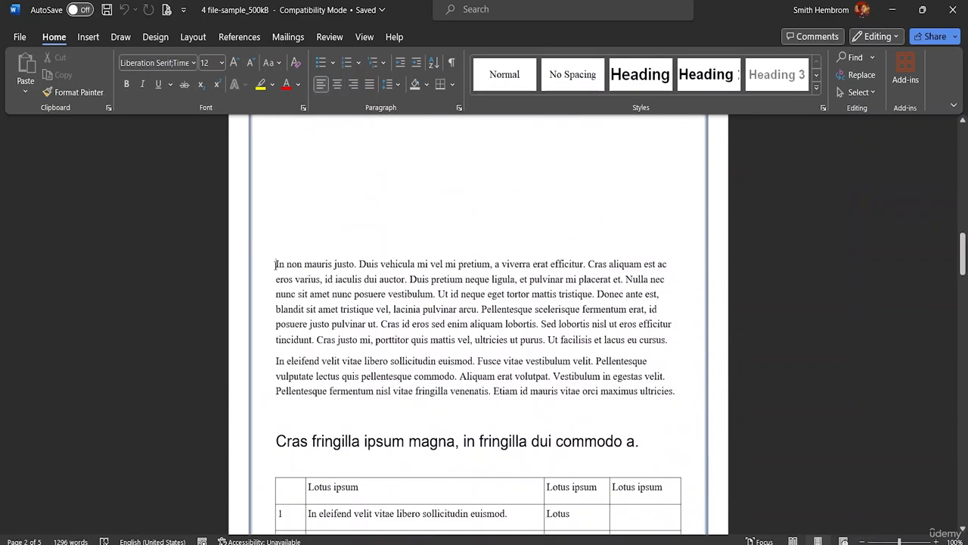
left_click(401, 68)
left_click(401, 68)
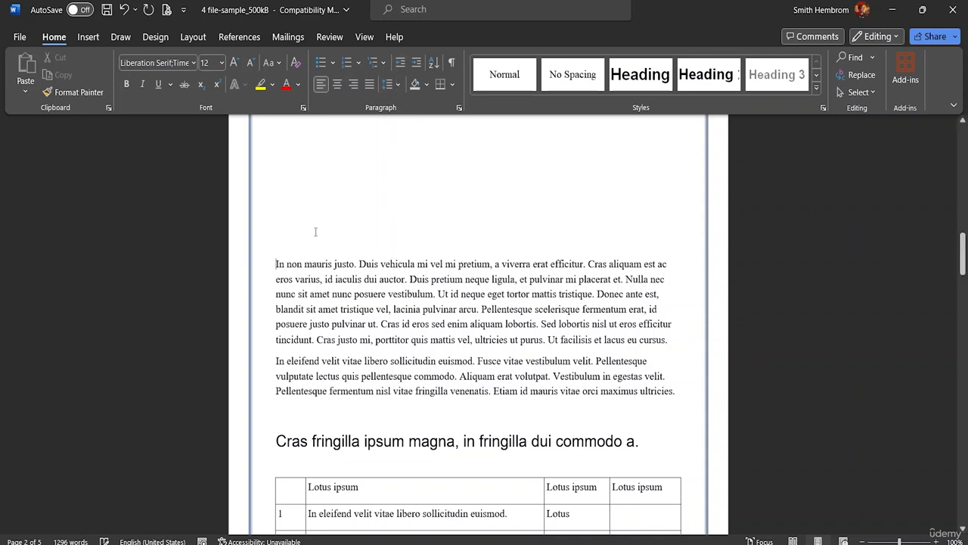
Increase the indent of the page 2 paragraph beginning "In non mauris justo" by several levels
left_click(416, 65)
left_click(415, 65)
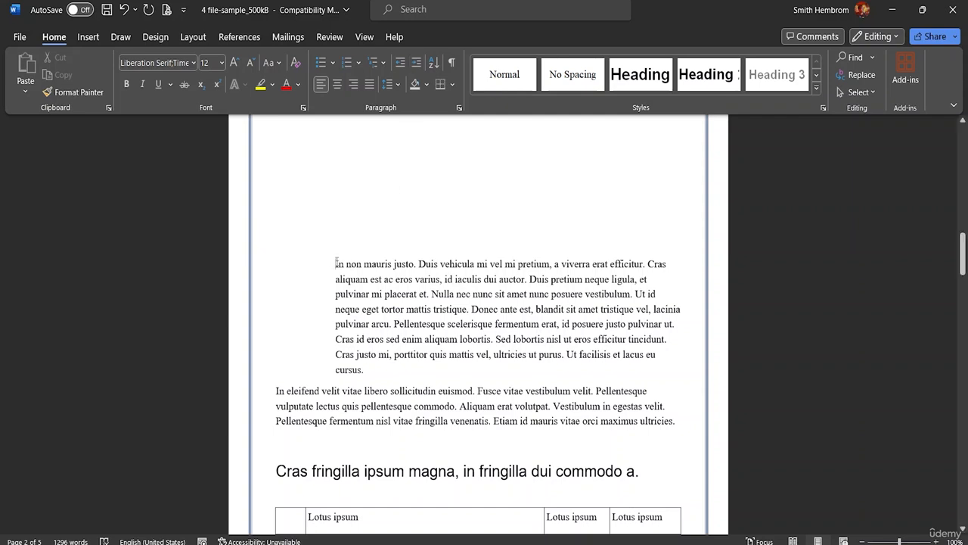
left_click(418, 65)
left_click(418, 65)
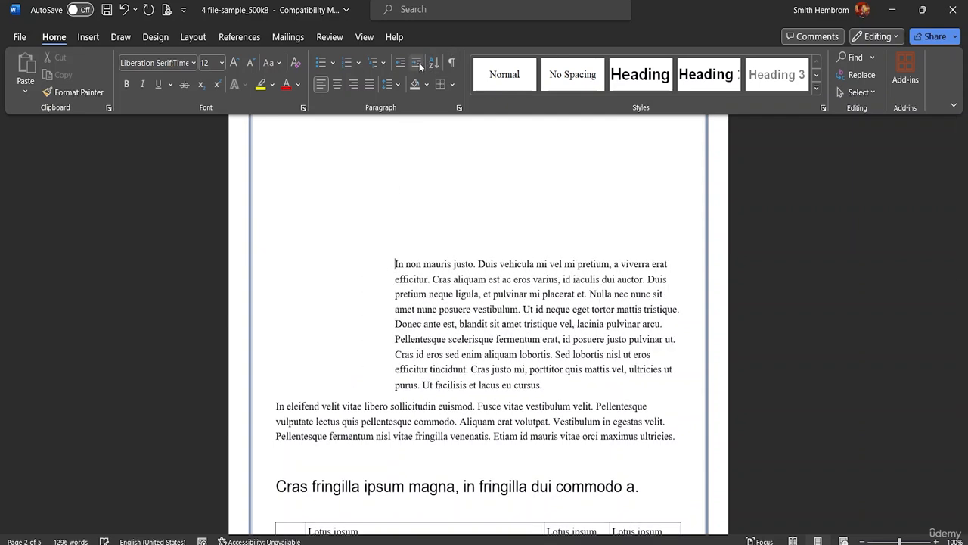
left_click(419, 66)
left_click(419, 66)
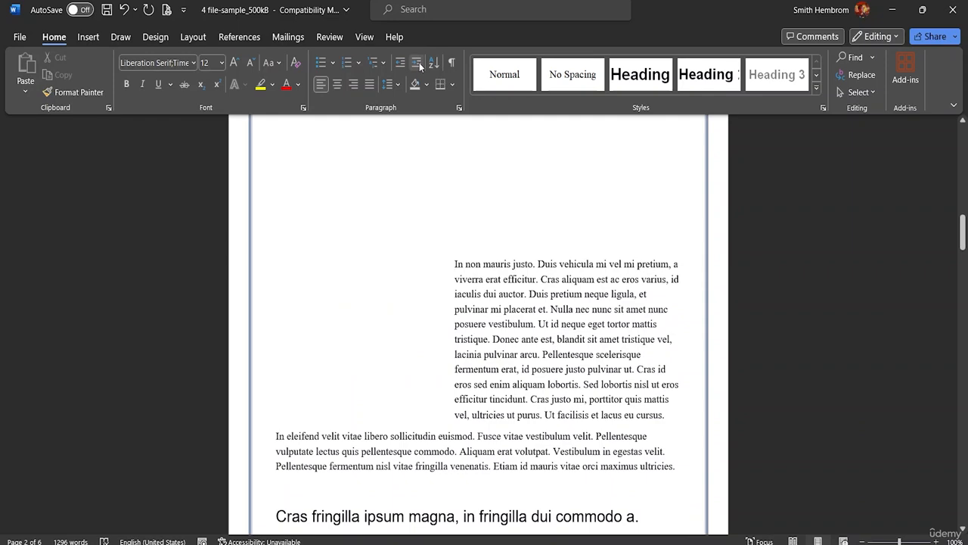
Decrease the indent of the "In non mauris justo" paragraph until it is back at the left margin
left_click(403, 65)
left_click(403, 66)
left_click(402, 66)
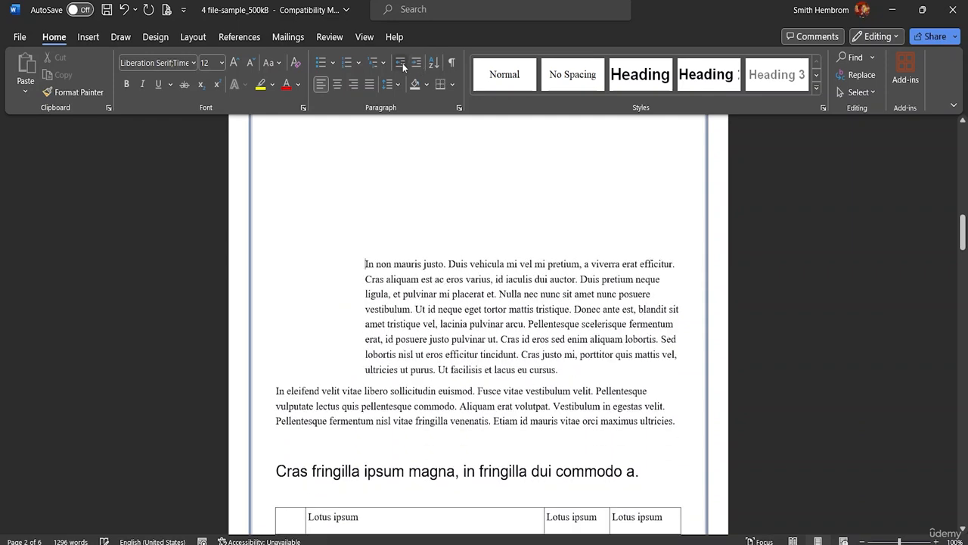
left_click(403, 67)
left_click(404, 66)
left_click(404, 67)
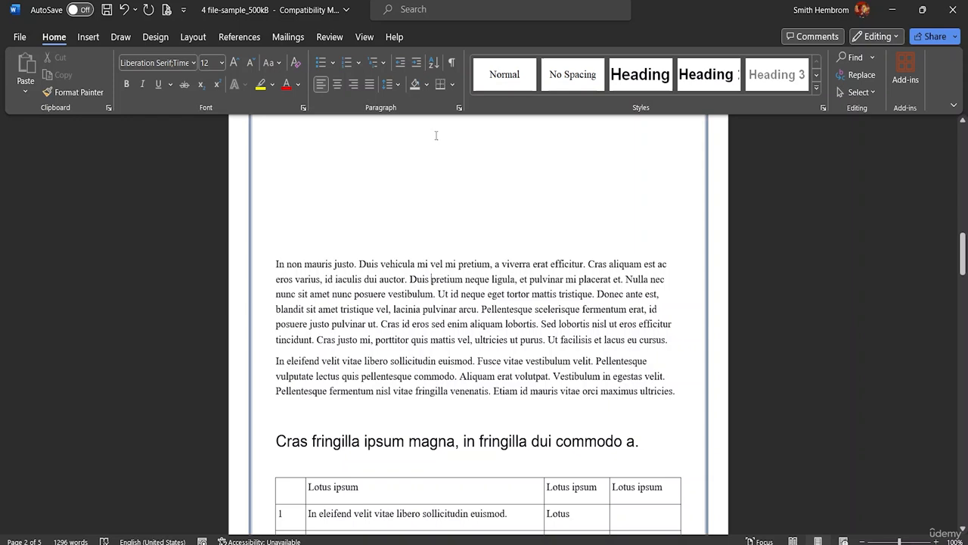
Shade the background of the "In non mauris justo" paragraph with the lightest orange theme color
left_click(428, 84)
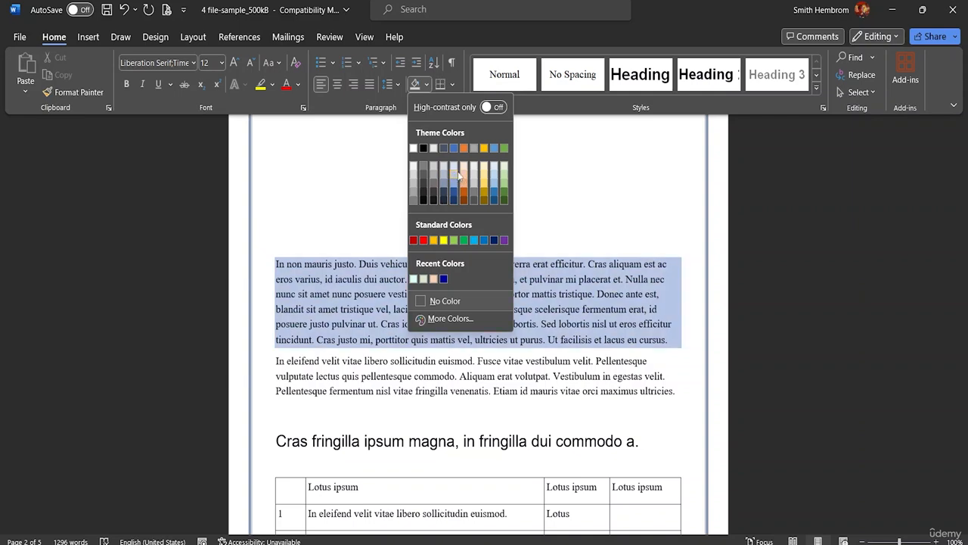
left_click(460, 175)
left_click(462, 168)
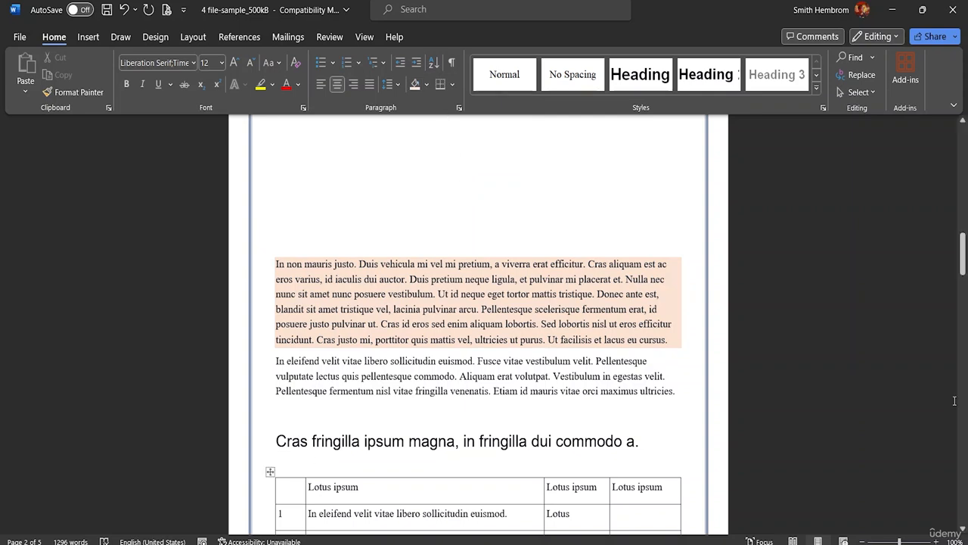
Add a bottom border to the page 2 heading "Cras fringilla ipsum magna, in fringilla dui commodo a."
left_click_drag(639, 445, 278, 447)
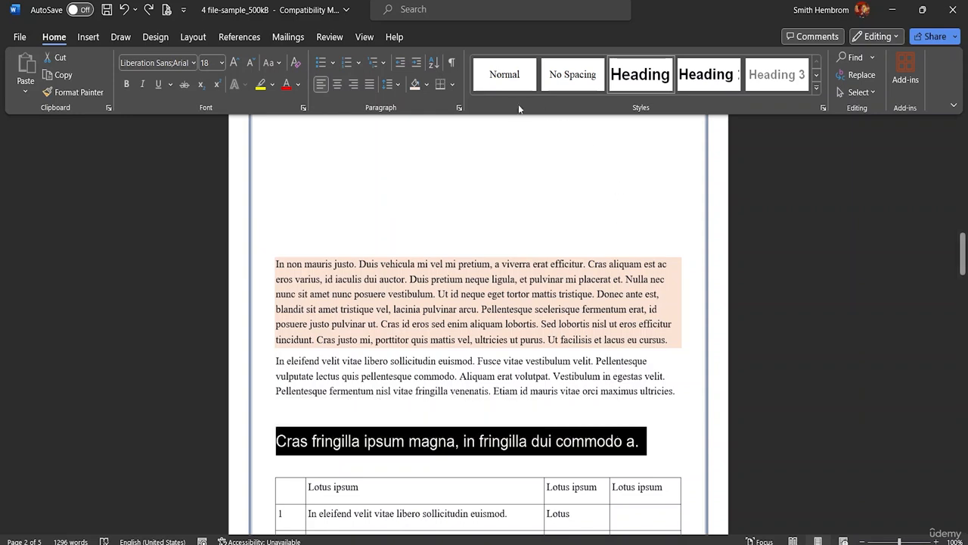
left_click(452, 85)
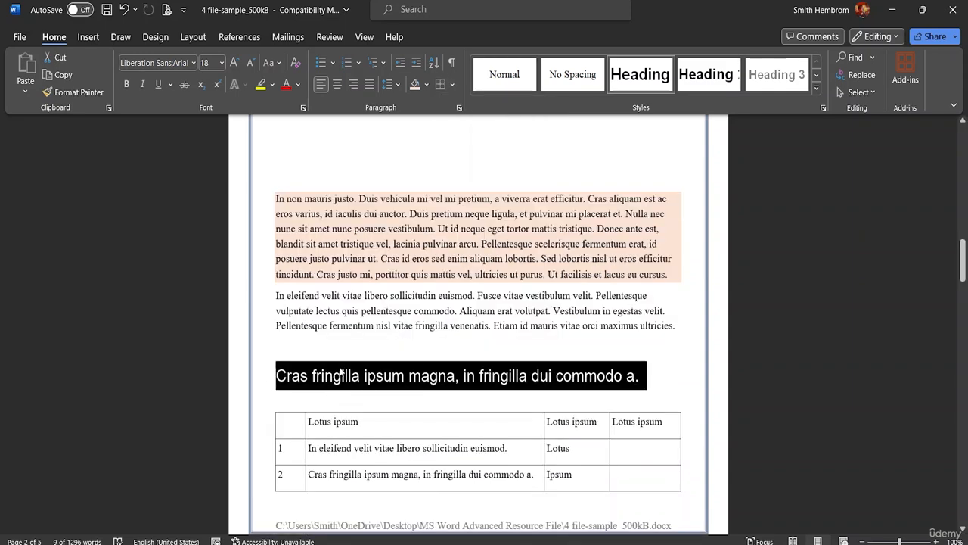
left_click(452, 84)
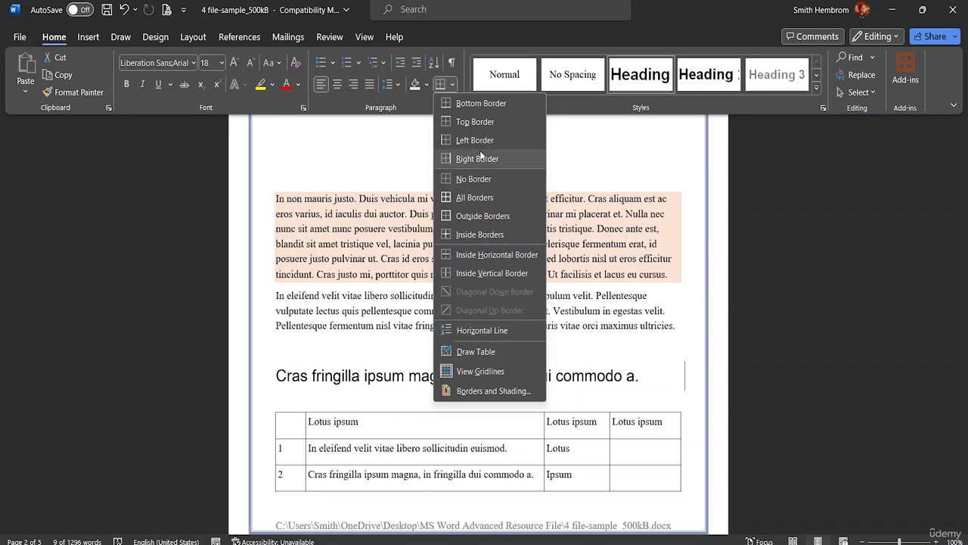
left_click(482, 103)
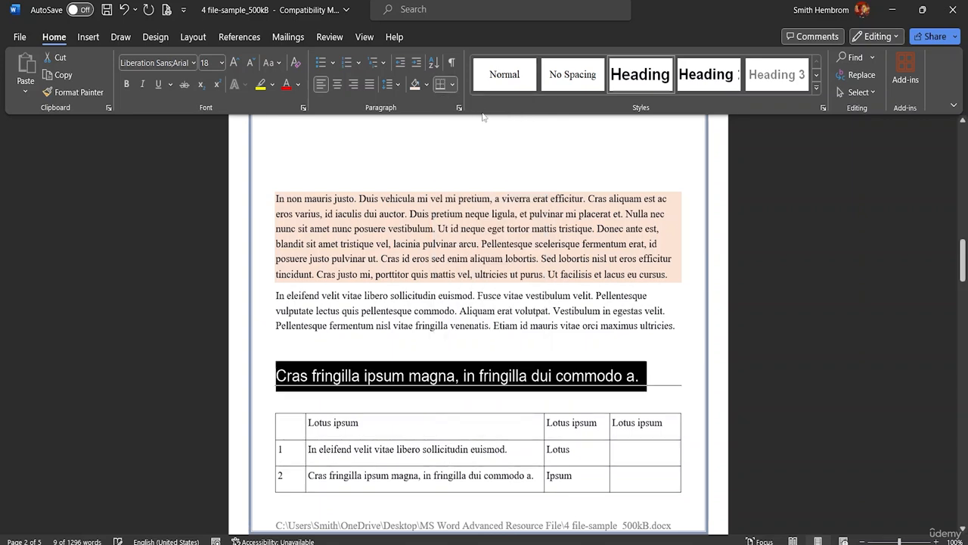
left_click(452, 84)
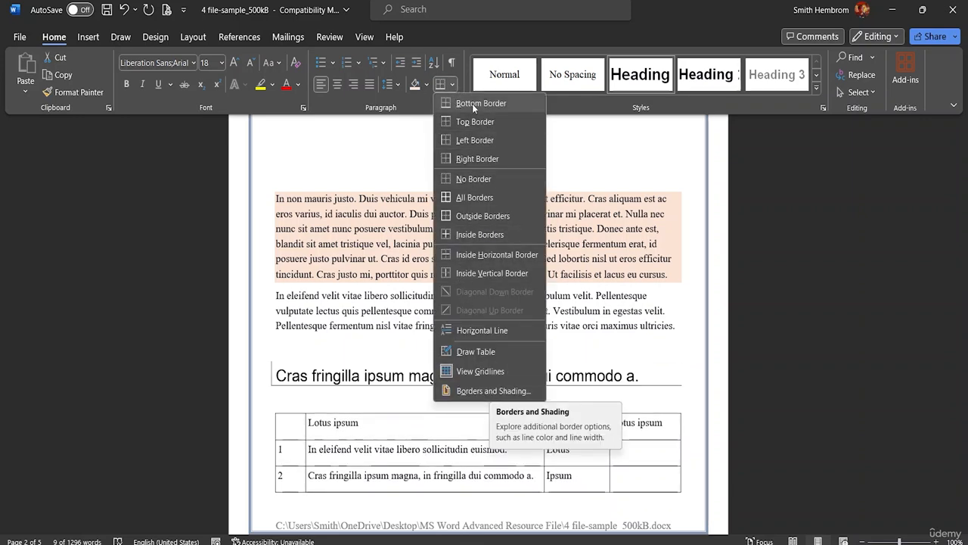
left_click(453, 80)
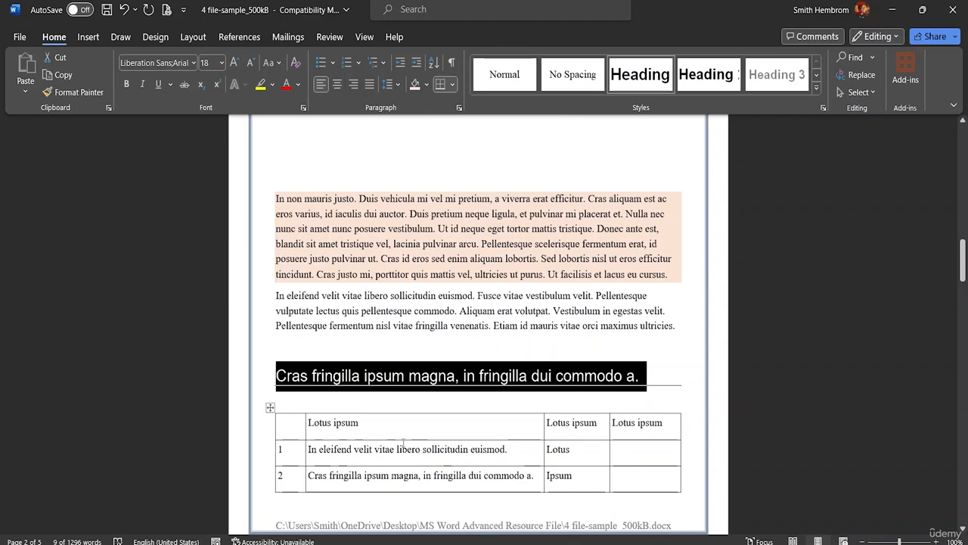
Return to Document1 and its bulleted list of One, Two and Three
scroll(401, 303, "up", 4)
scroll(401, 270, "up", 12)
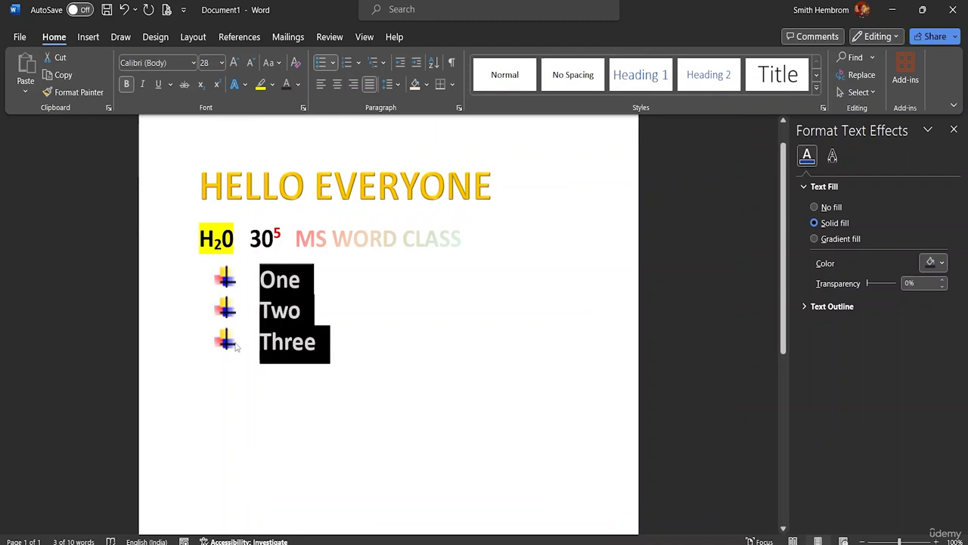
left_click(249, 348)
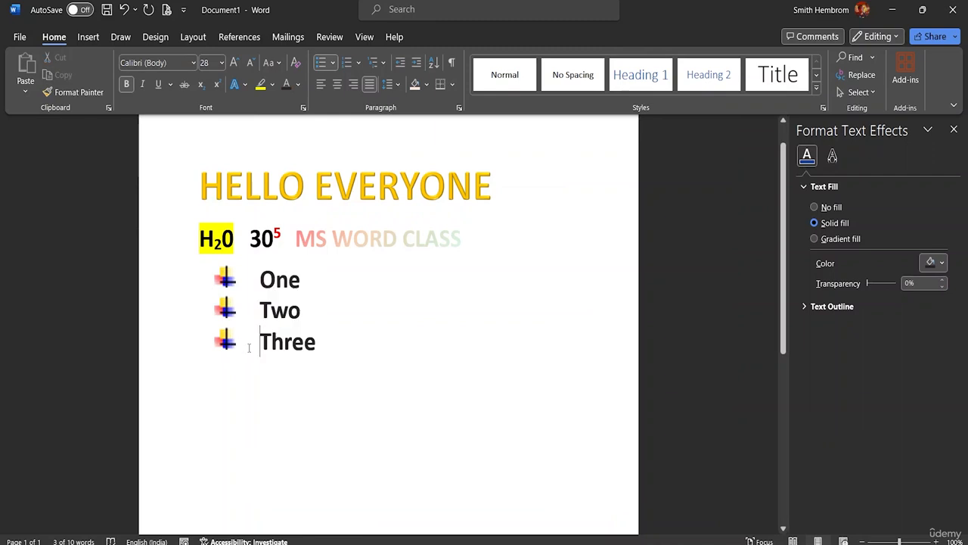
double_click(321, 348)
left_click_drag(321, 348, 244, 345)
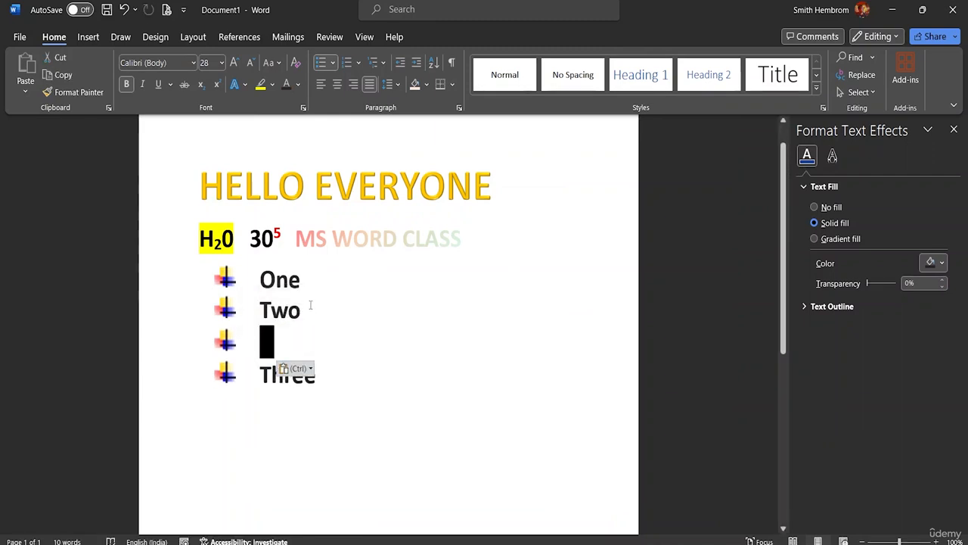
left_click_drag(310, 304, 260, 310)
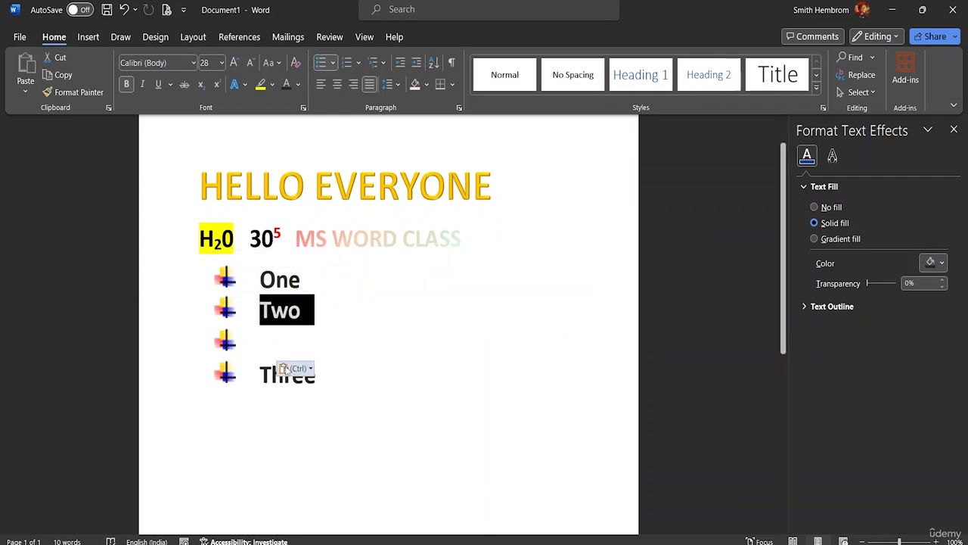
left_click(273, 370)
left_click(323, 370)
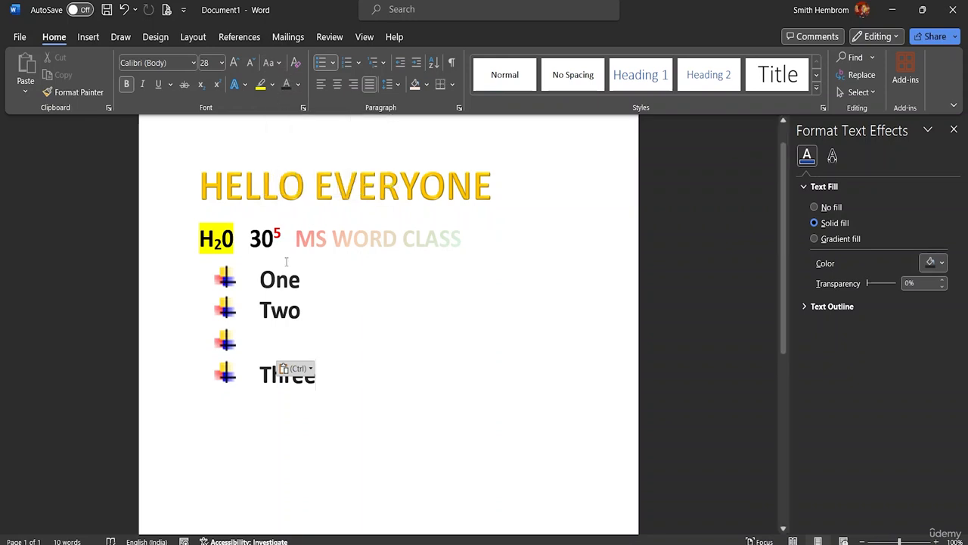
key("ctrl+z")
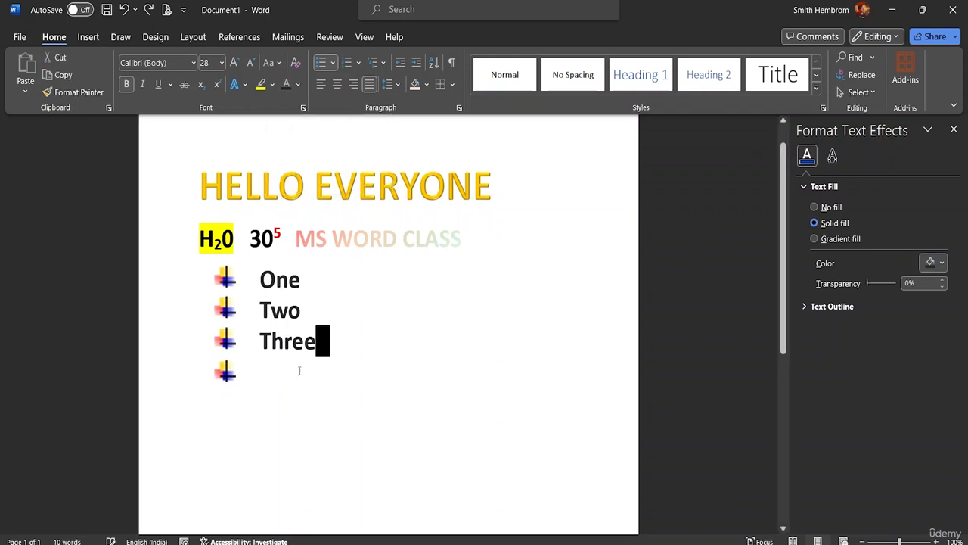
Remove the bullet from the empty line below "Three" and apply the Heading 1 style to that line
left_click(257, 384)
key("BackSpace")
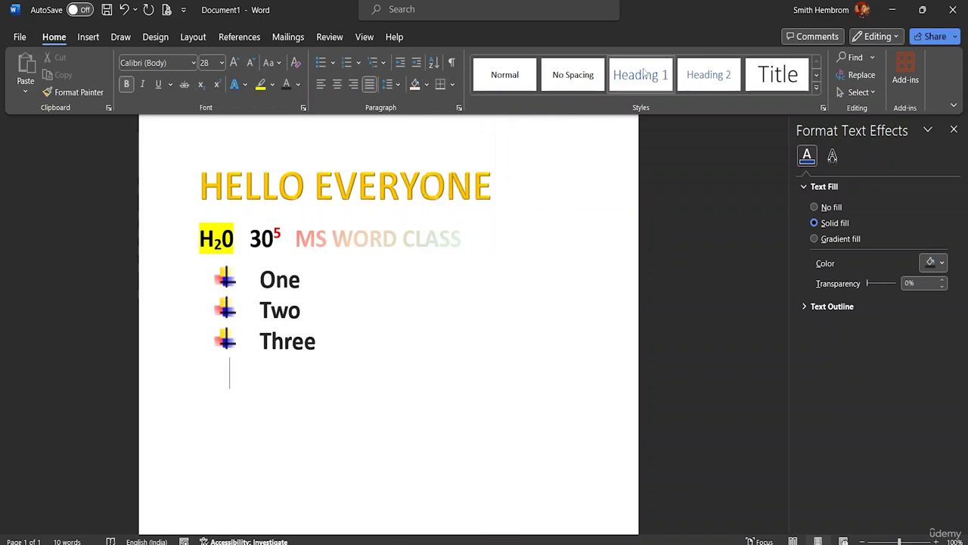
left_click(631, 90)
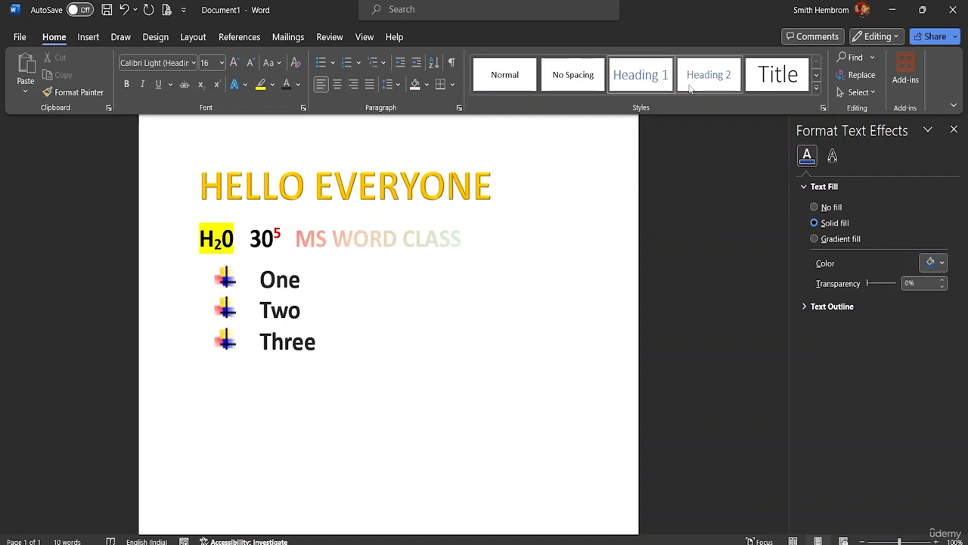
Enter some random trial text on the Heading 1 line and delete it again
type("xfafasfasf")
key("BackSpace")
key("BackSpace")
key("BackSpace")
key("BackSpace")
key("BackSpace")
key("BackSpace")
key("BackSpace")
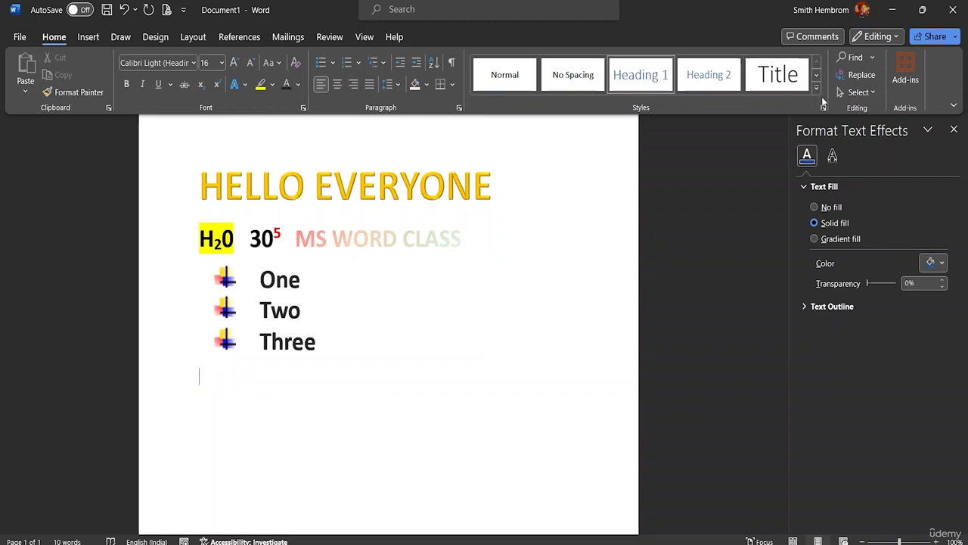
Create a new style named Style1 based on Heading 1, using bold Arial Black and 6 pt spacing before the paragraph
left_click(816, 92)
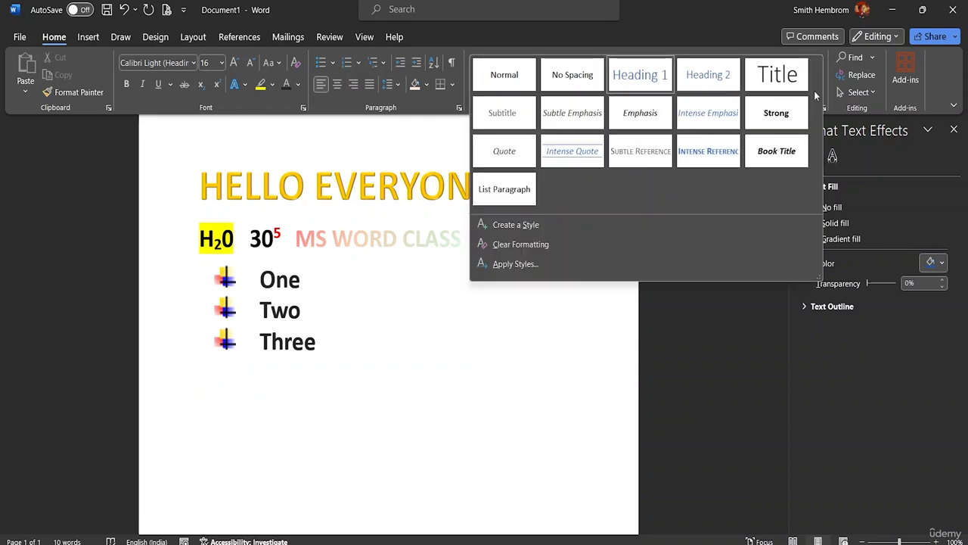
left_click(518, 231)
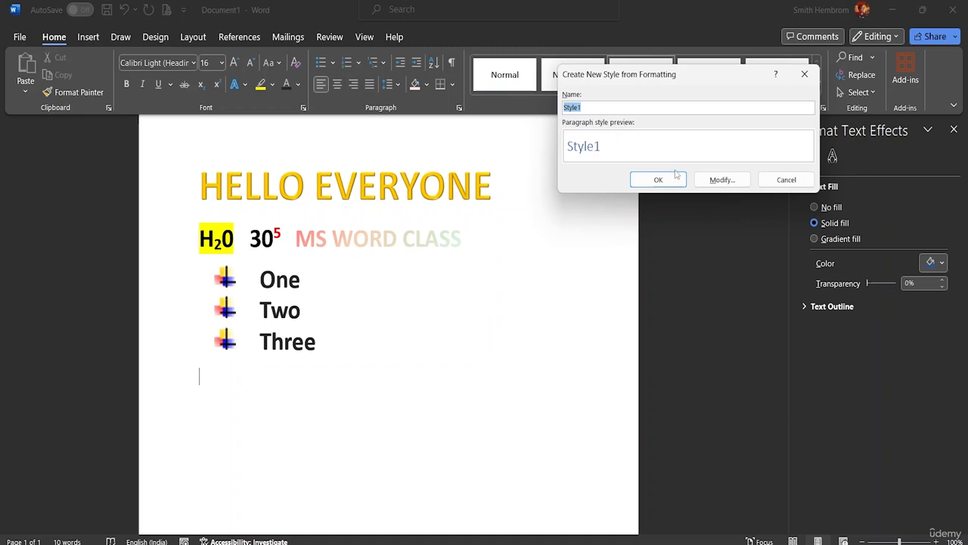
left_click(717, 180)
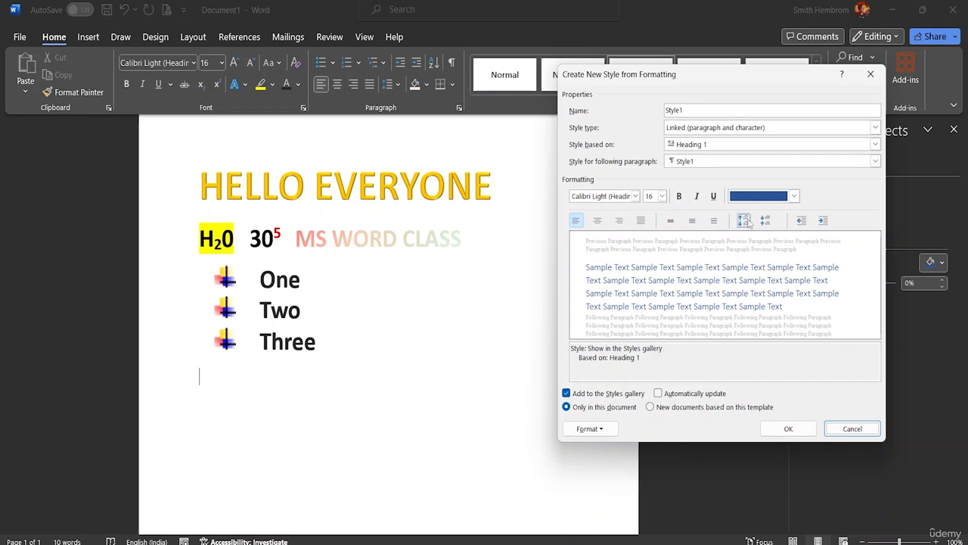
left_click(636, 196)
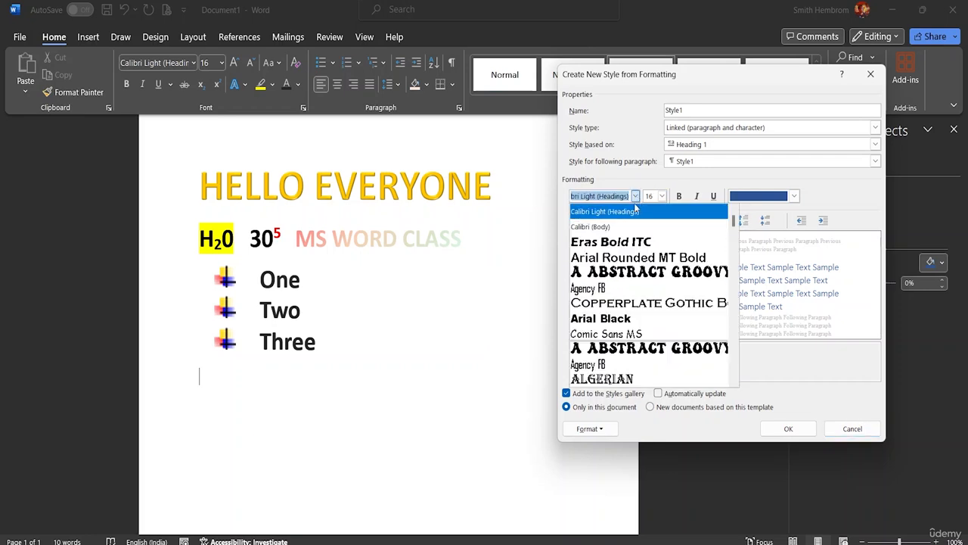
left_click(626, 318)
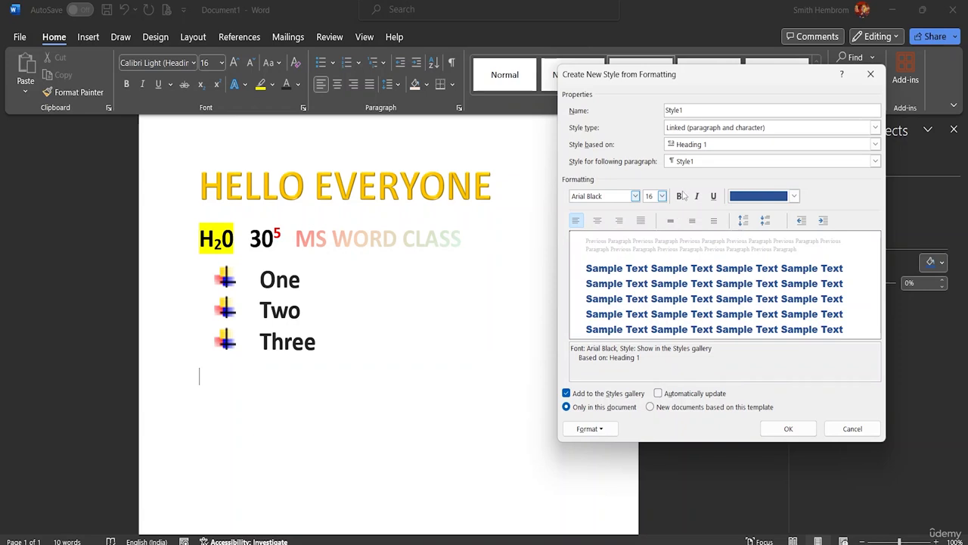
left_click(679, 196)
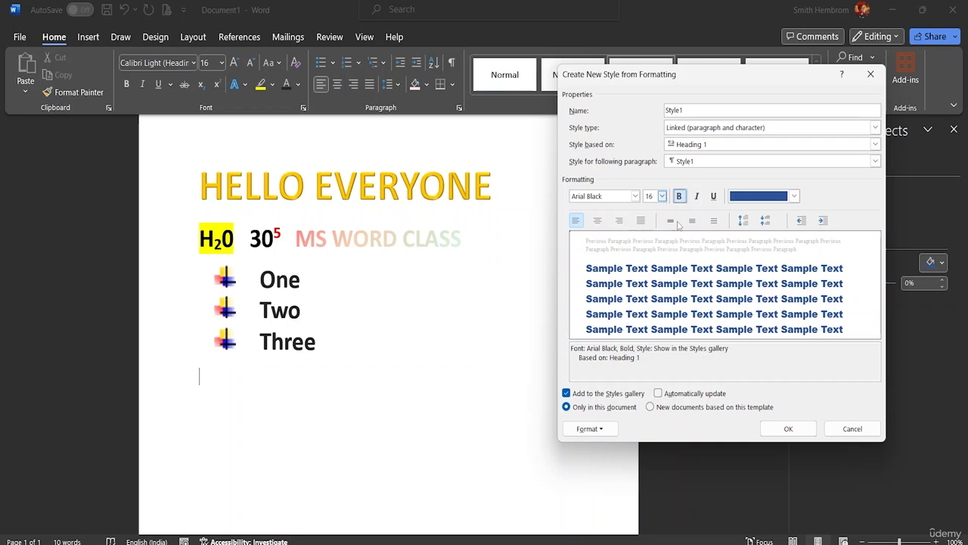
left_click(766, 221)
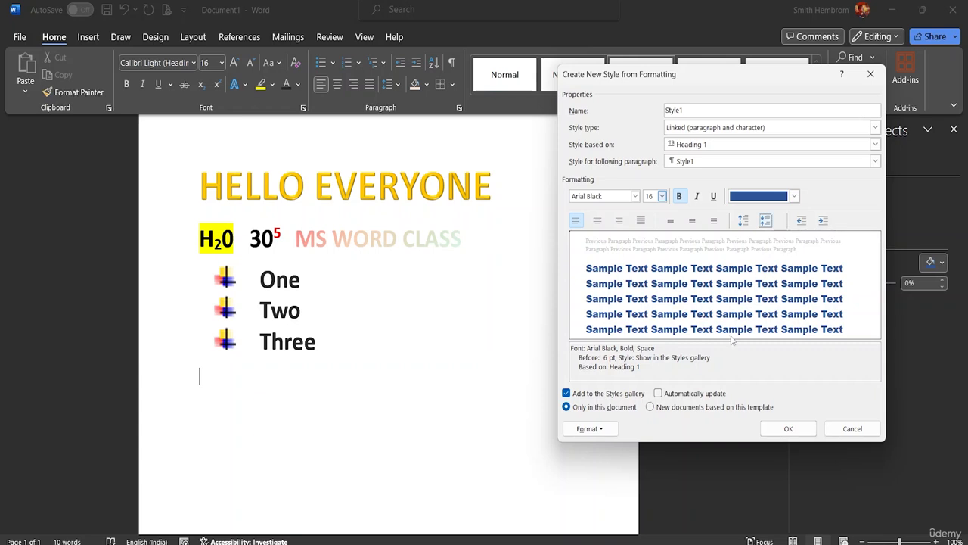
left_click(788, 430)
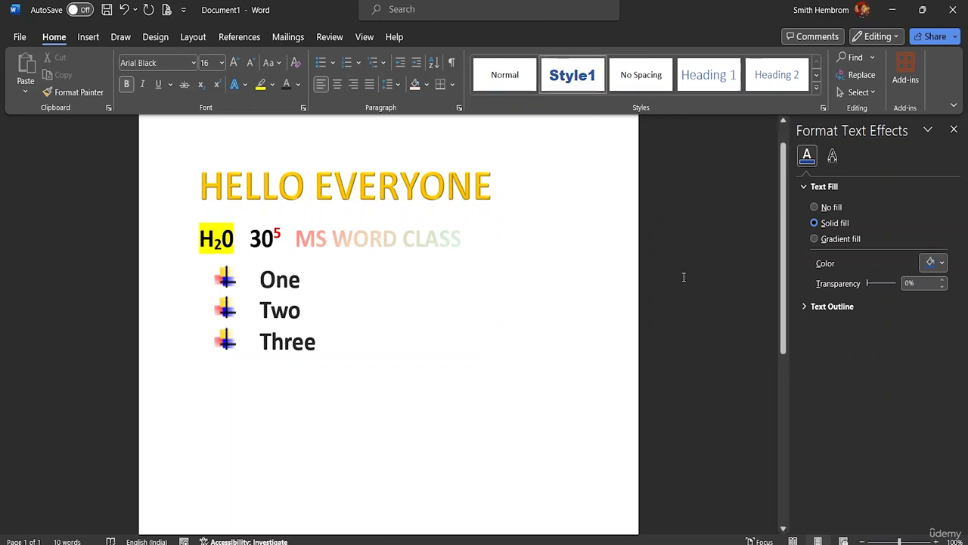
Enter the text "Style Again" in Style1 on the line below the bulleted list
type("s")
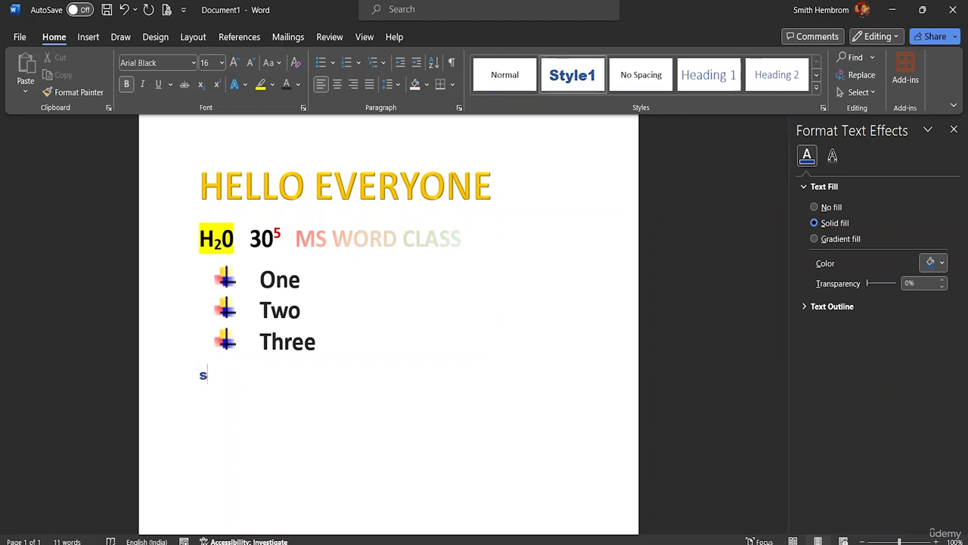
type("tyle ")
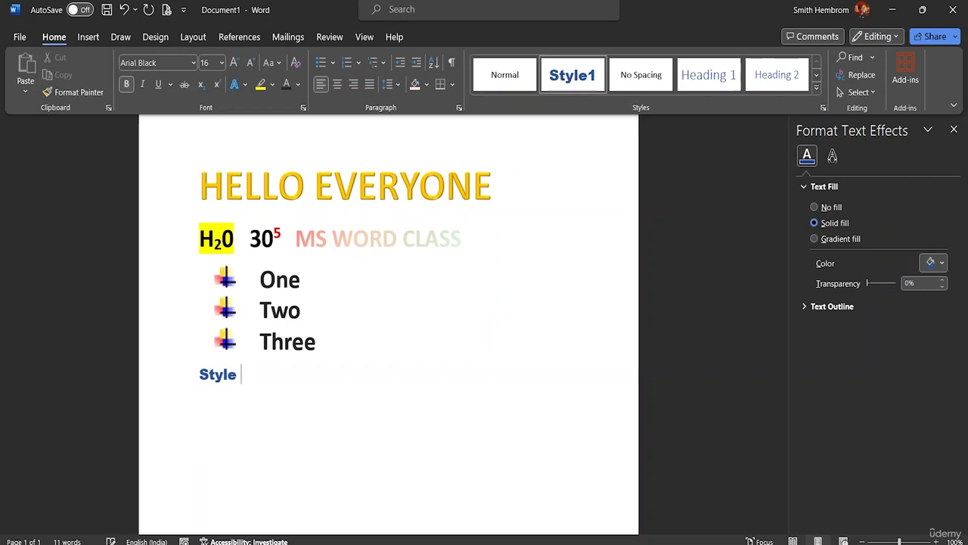
type("Again")
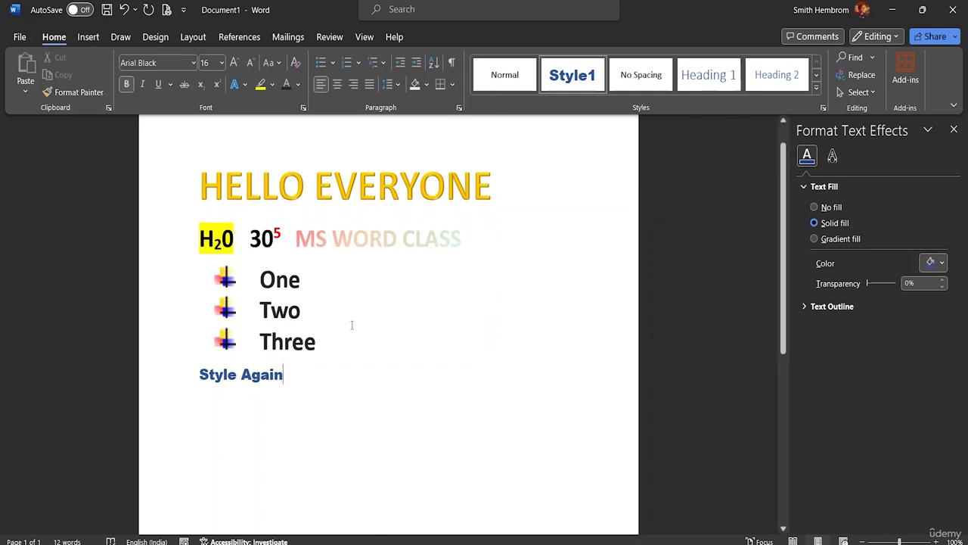
Set the font size of the "Style Again" line to 48
left_click(188, 375)
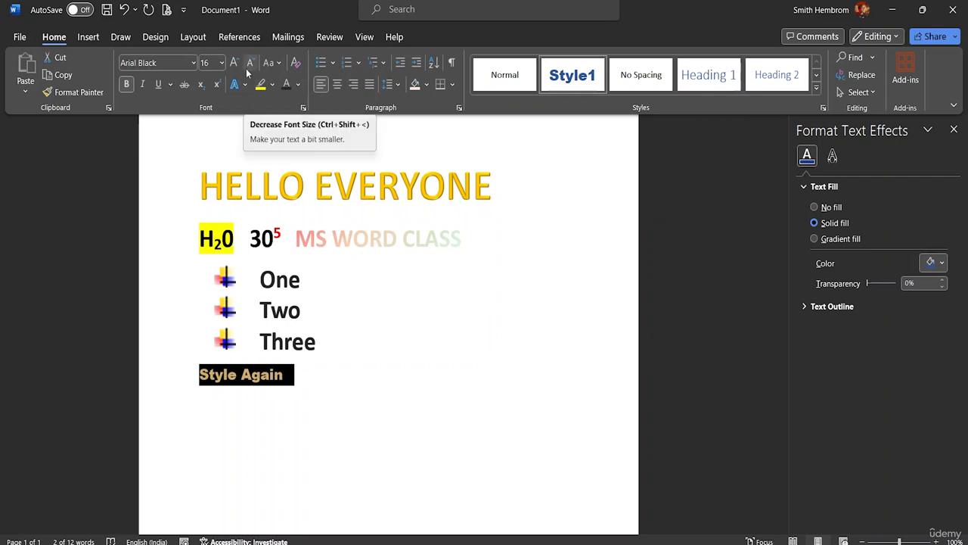
left_click(222, 63)
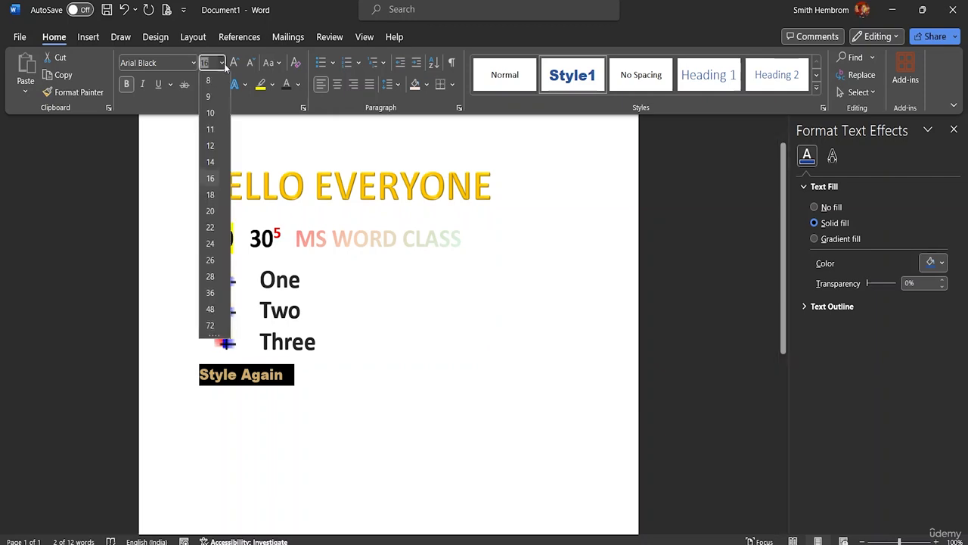
left_click(211, 310)
left_click(495, 385)
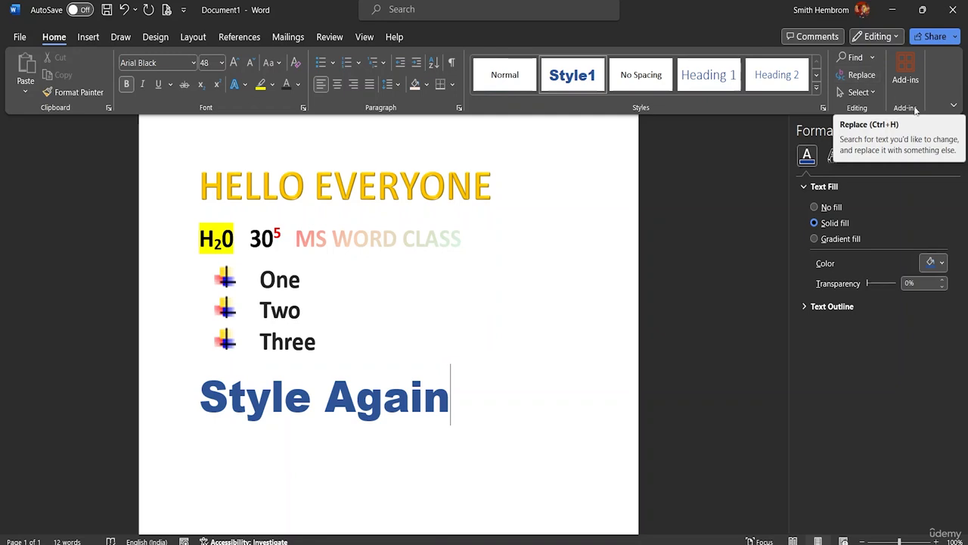
Search the document for "Hello" and go to the match in the title
left_click(872, 58)
left_click(862, 74)
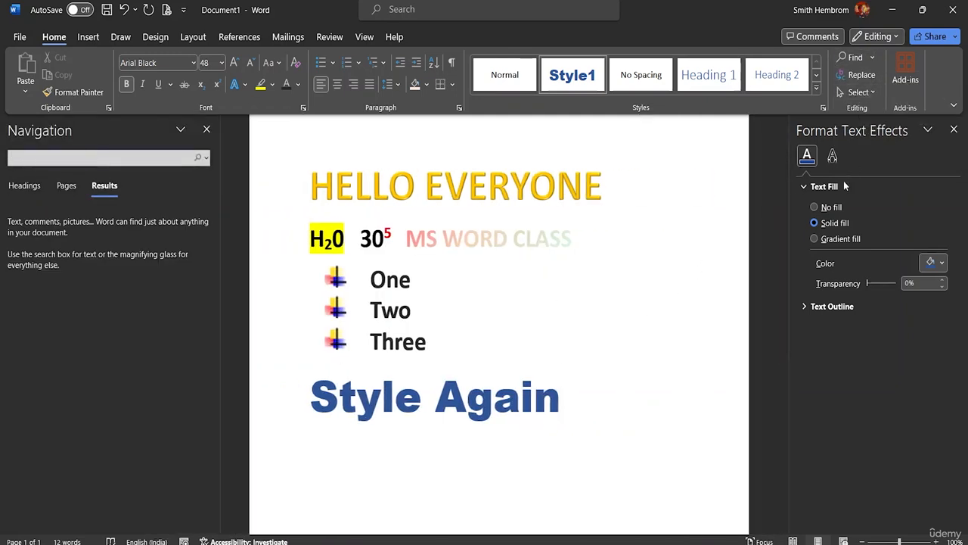
type("Hello")
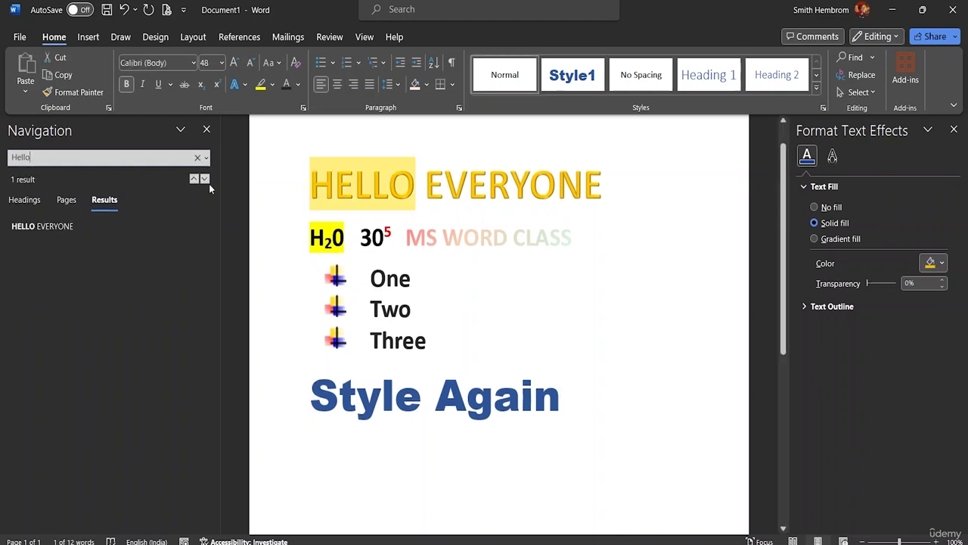
left_click(35, 229)
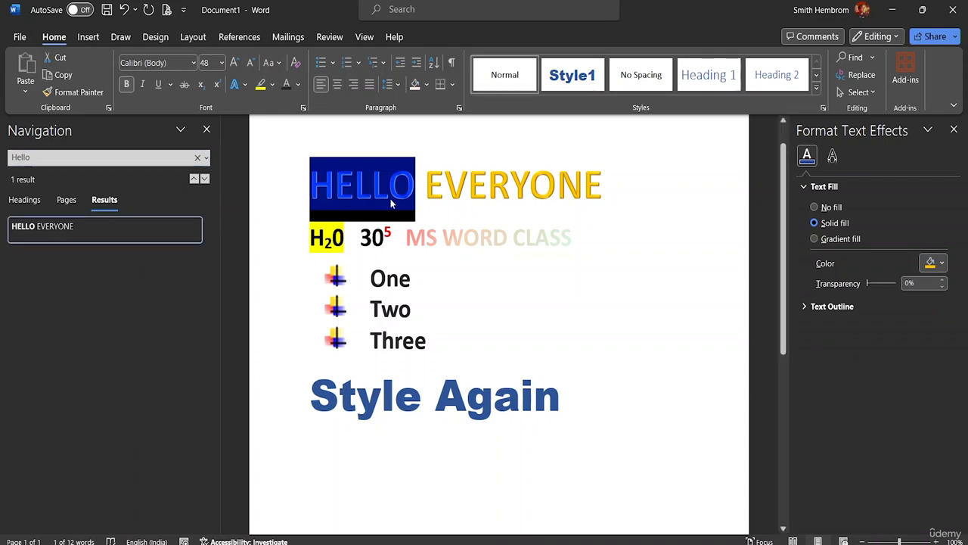
Add a new line with the text "HELLO" below "Style Again"
double_click(565, 411)
key("Return")
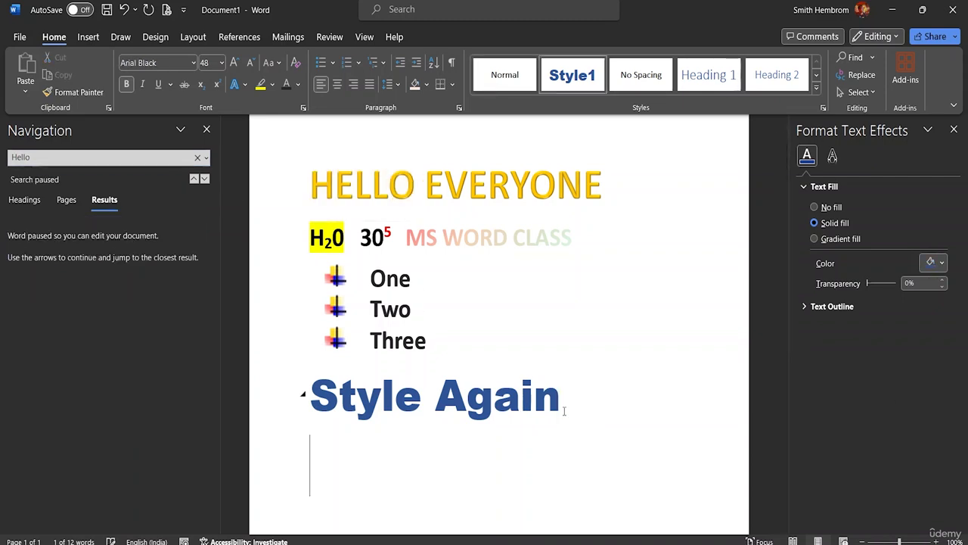
type("HELLO")
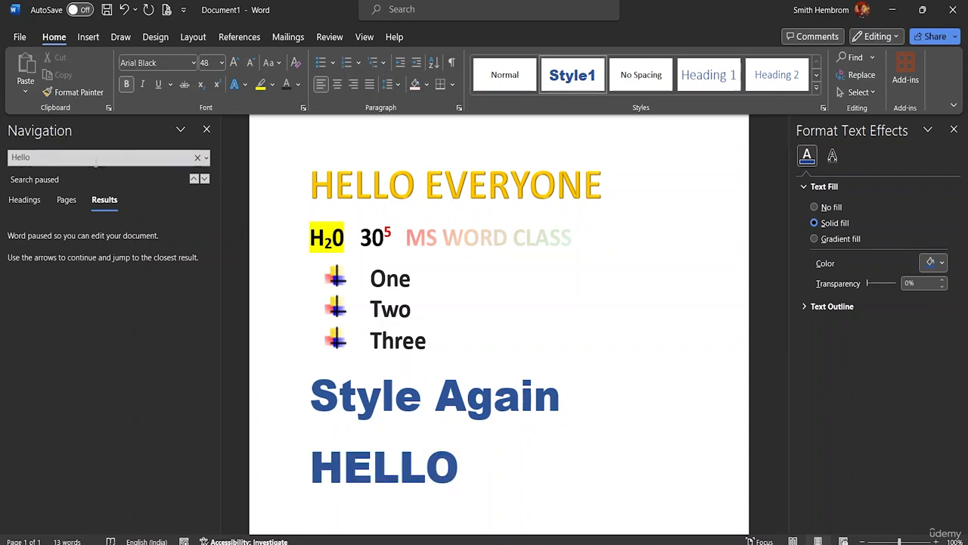
Repeat the search for "Hello", visit the matches in the last line and the title, and close the search
left_click(72, 158)
left_click(58, 156)
key("Return")
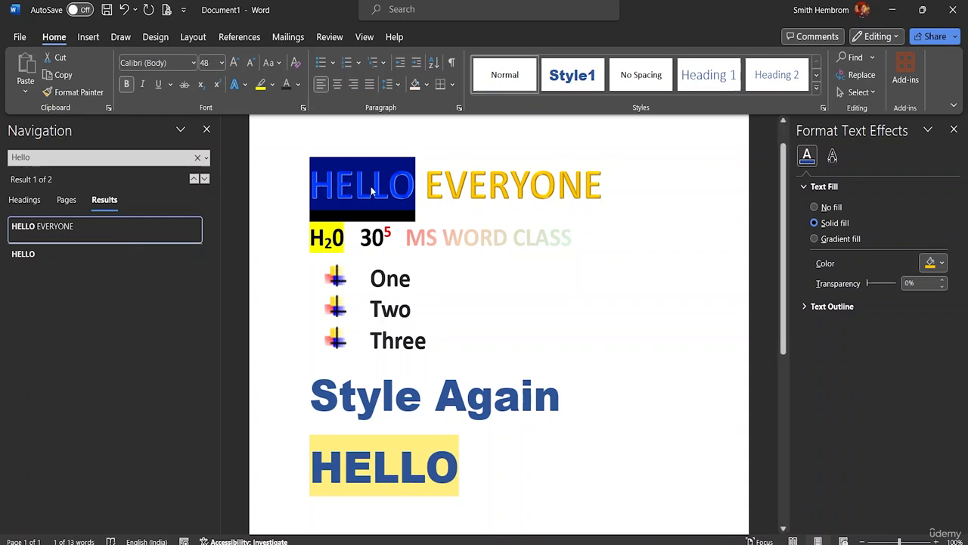
left_click(26, 255)
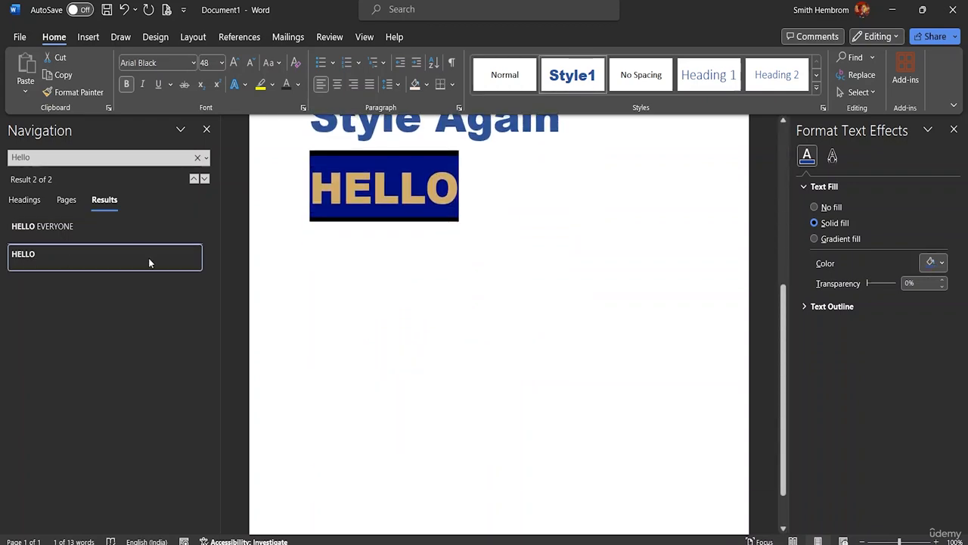
left_click(92, 230)
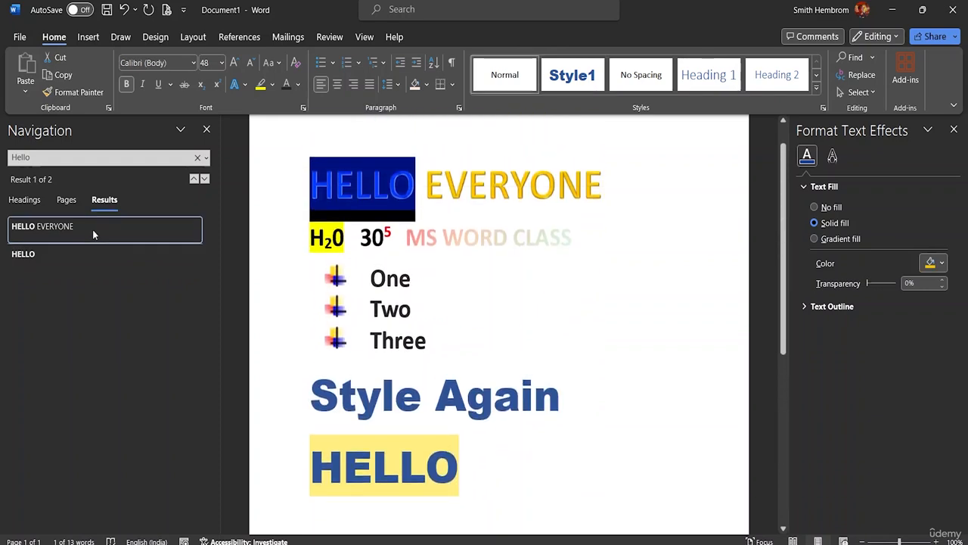
left_click_drag(461, 466, 303, 466)
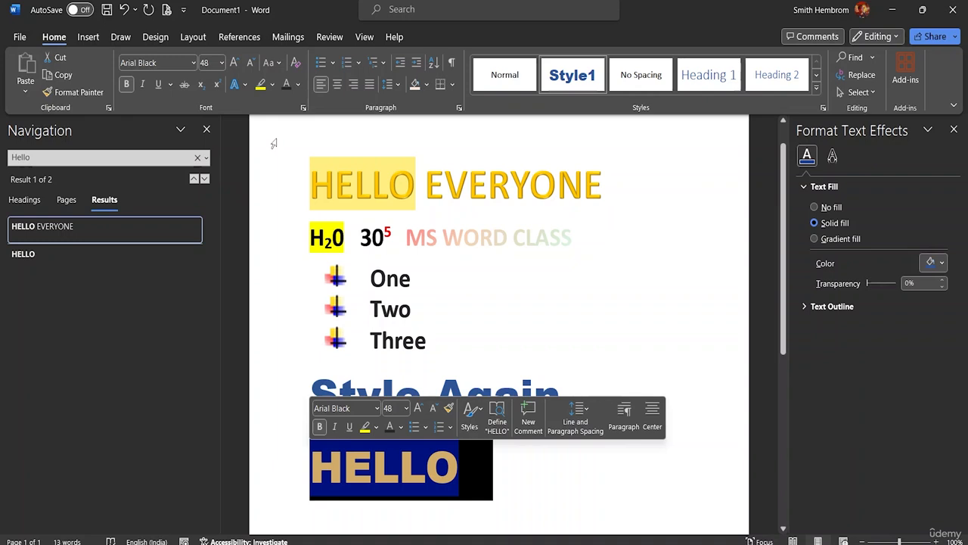
left_click(207, 129)
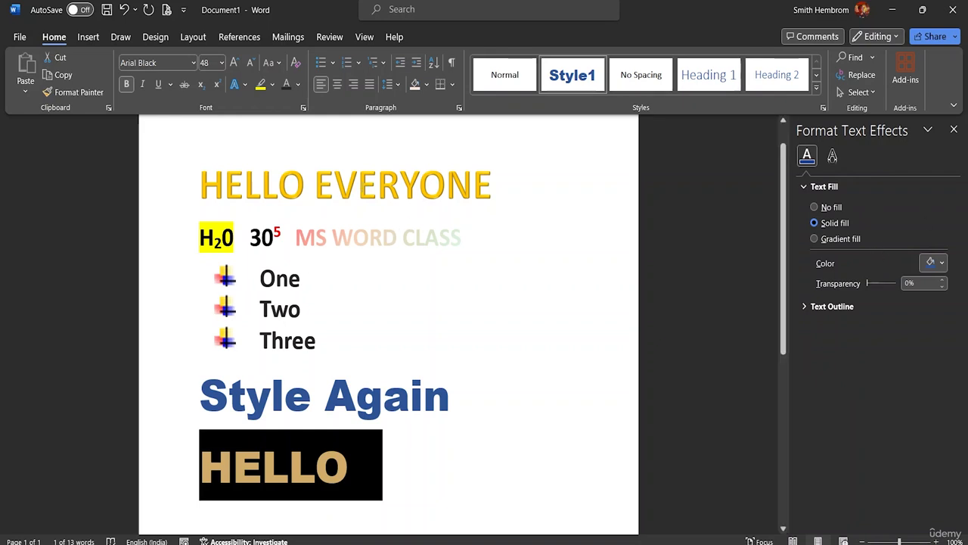
left_click_drag(305, 191, 191, 205)
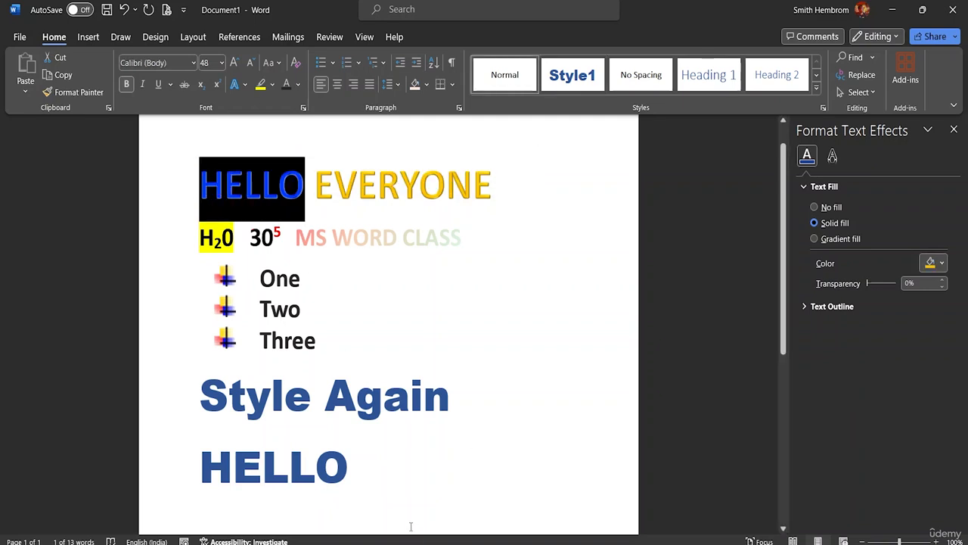
left_click(192, 465, "shift")
left_click(400, 480)
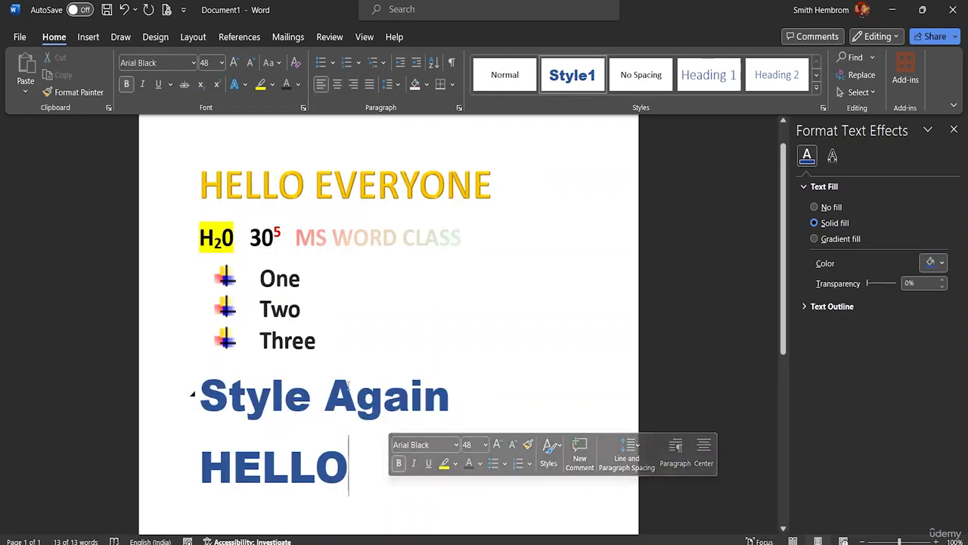
Replace all occurrences of "Hello" with "HI" in the selected title word and last line, and extend the replacement to the rest of the document
triple_click(303, 191)
left_click_drag(304, 191, 199, 189)
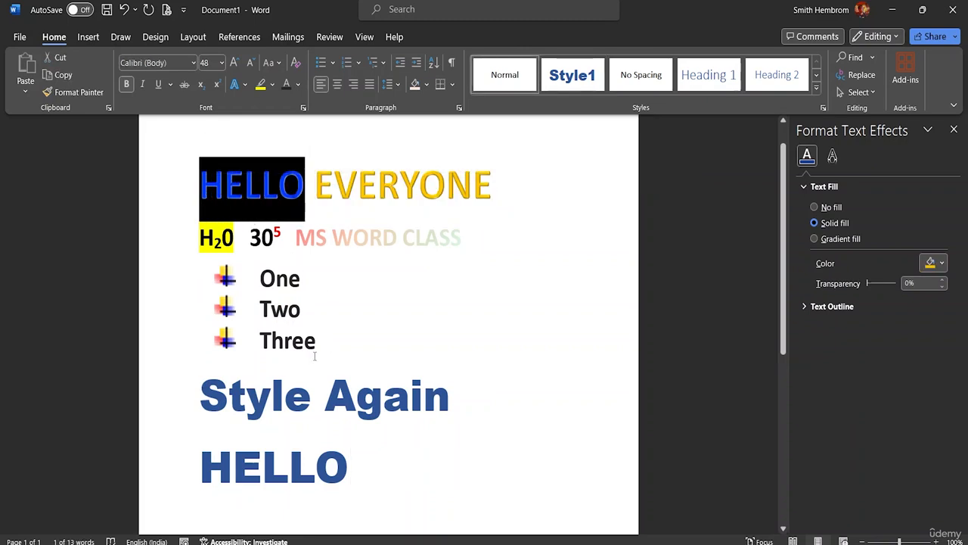
left_click_drag(365, 478, 195, 463)
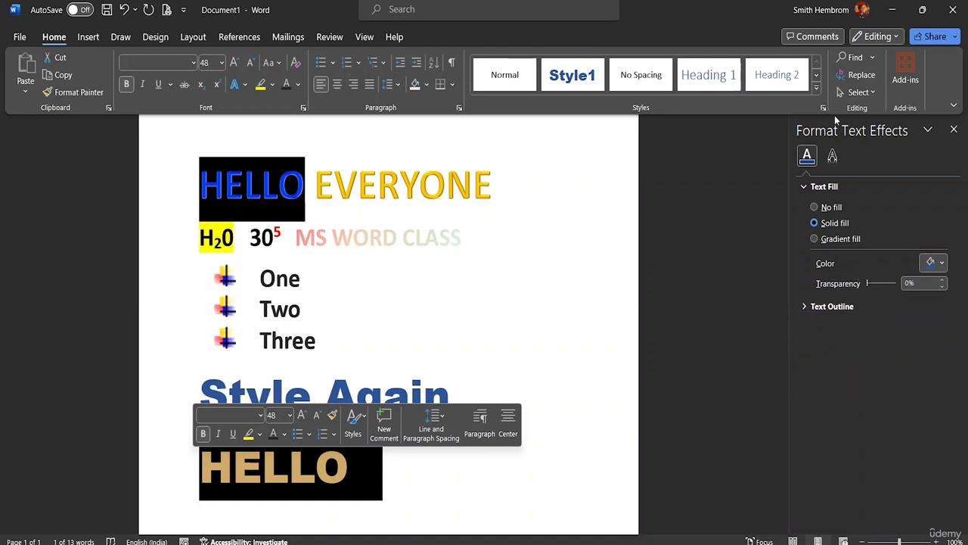
left_click(864, 77)
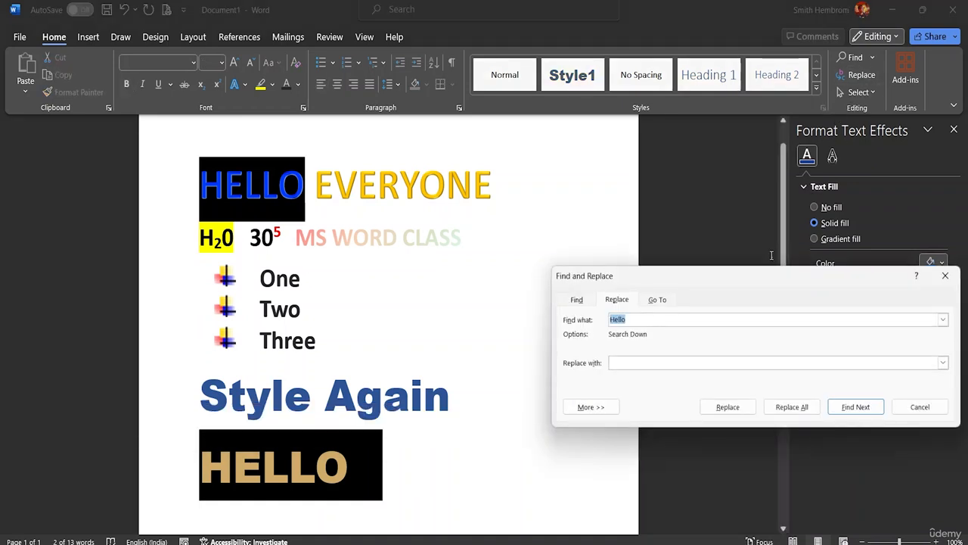
left_click(636, 319)
left_click(632, 364)
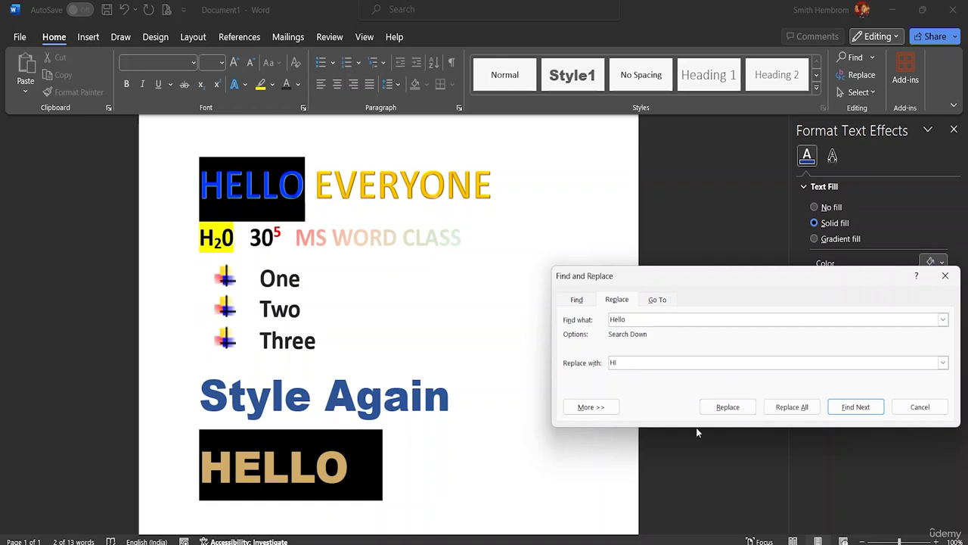
left_click(787, 412)
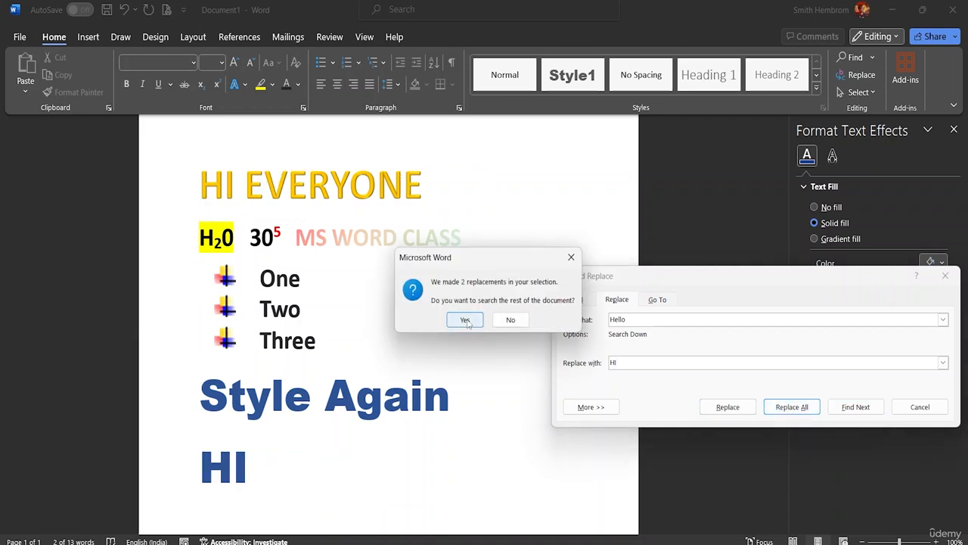
left_click(466, 320)
left_click(488, 316)
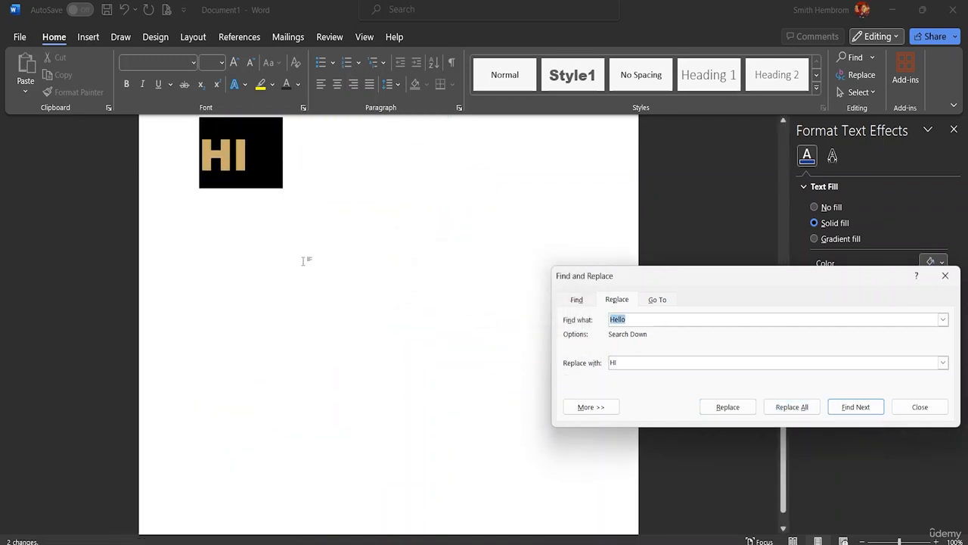
scroll(305, 261, "up", 8)
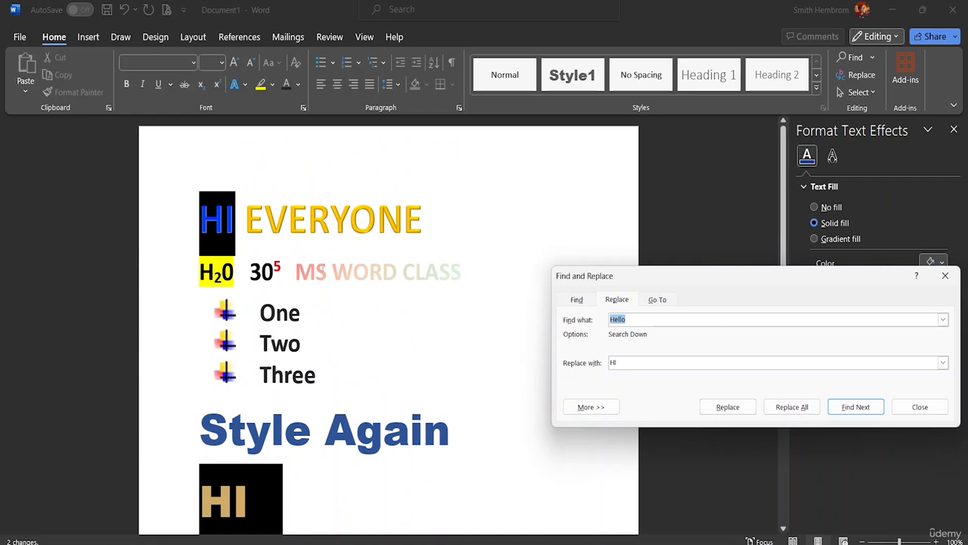
left_click(944, 276)
Select the entire document, review the other selection options, and clear the selection
left_click(875, 95)
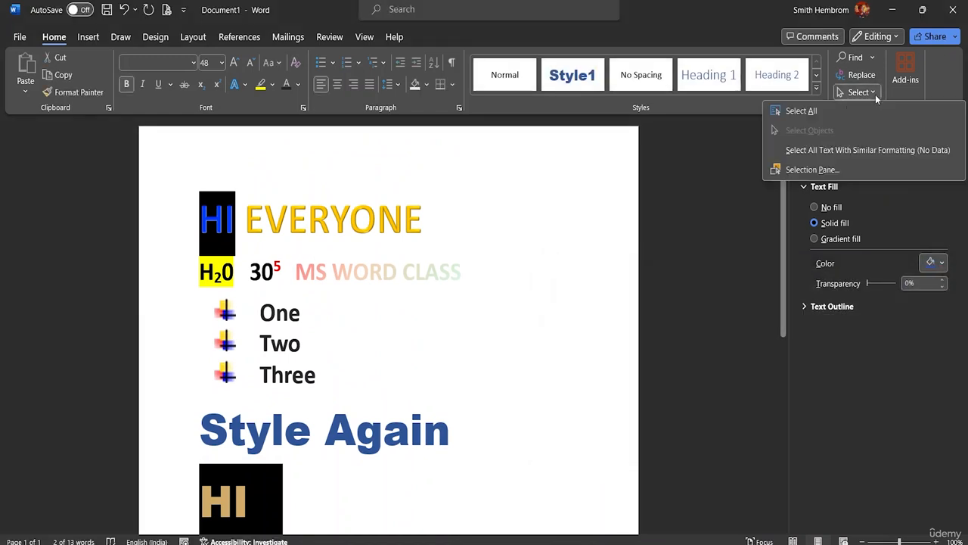
left_click(860, 109)
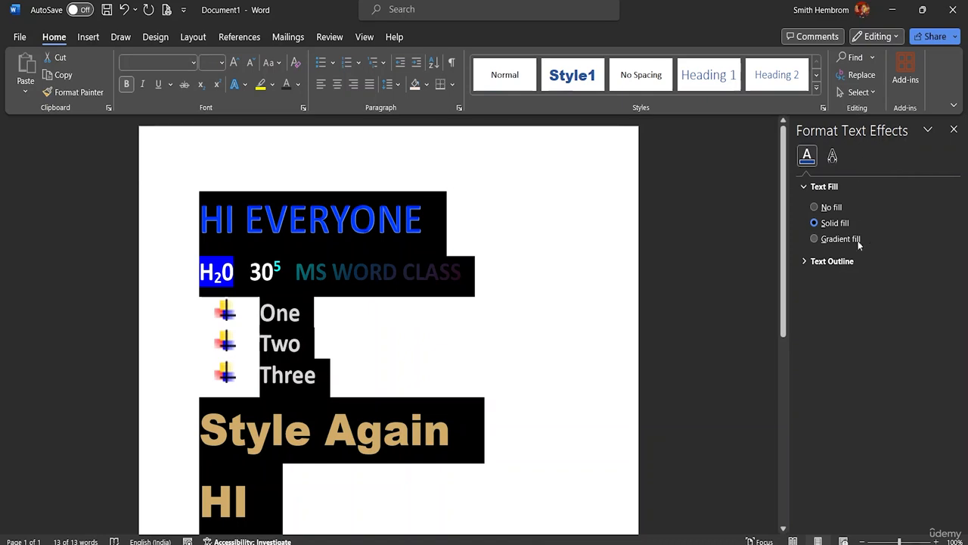
left_click(860, 92)
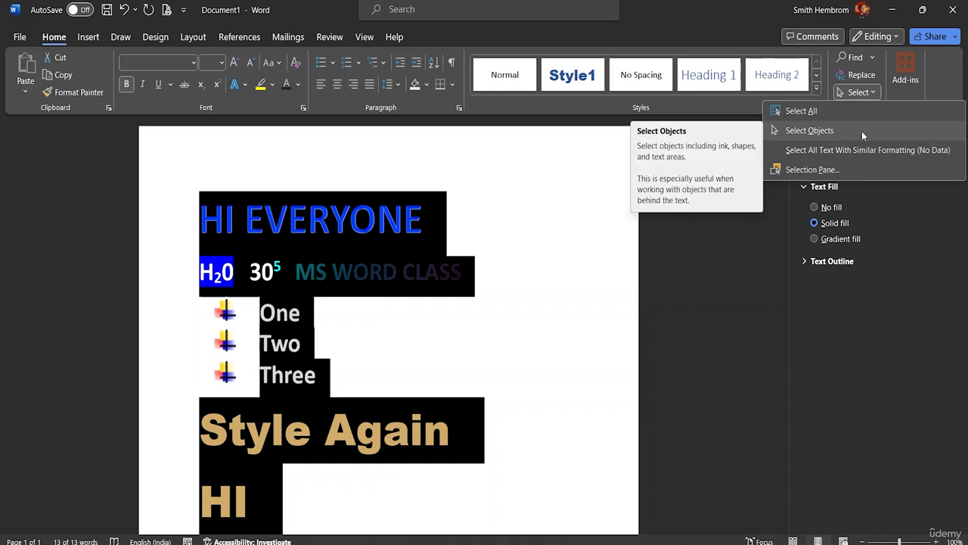
left_click(605, 331)
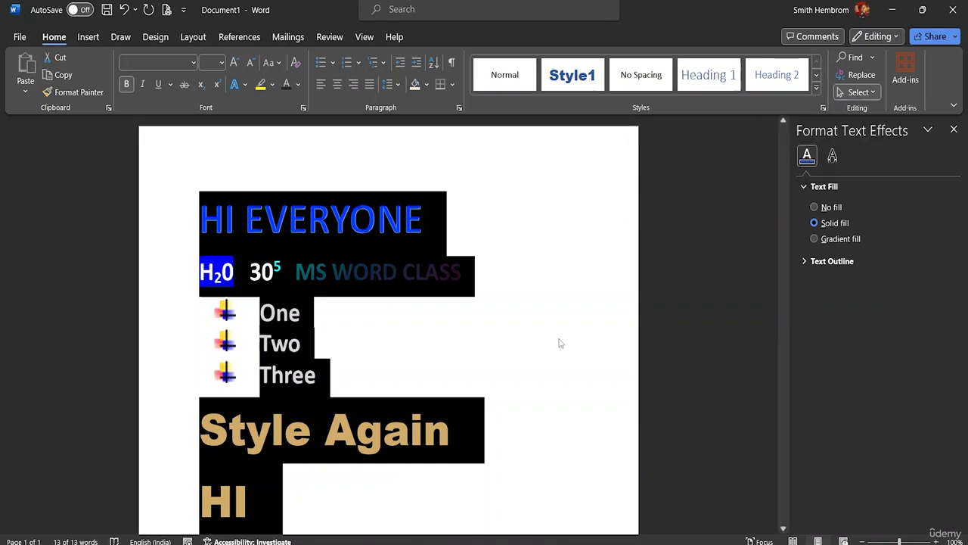
left_click(478, 338)
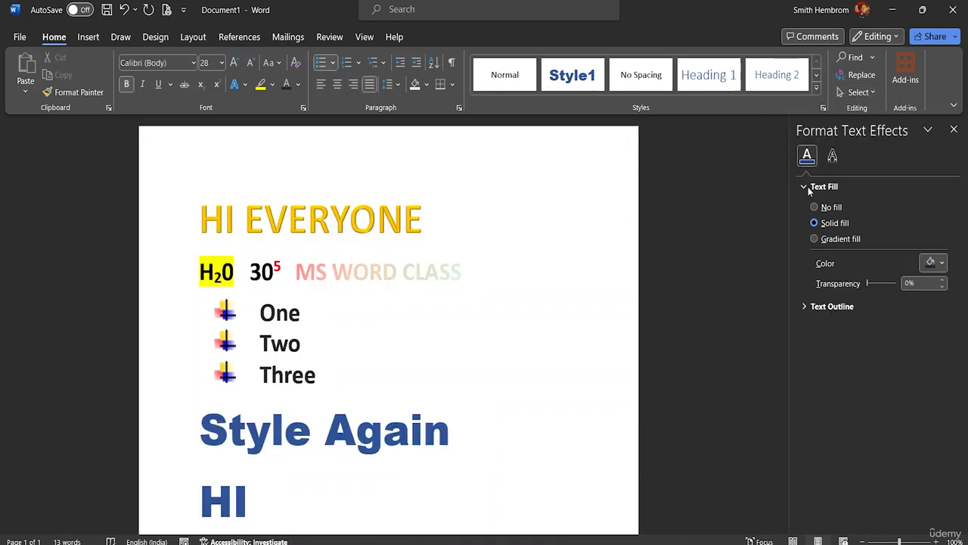
left_click(866, 92)
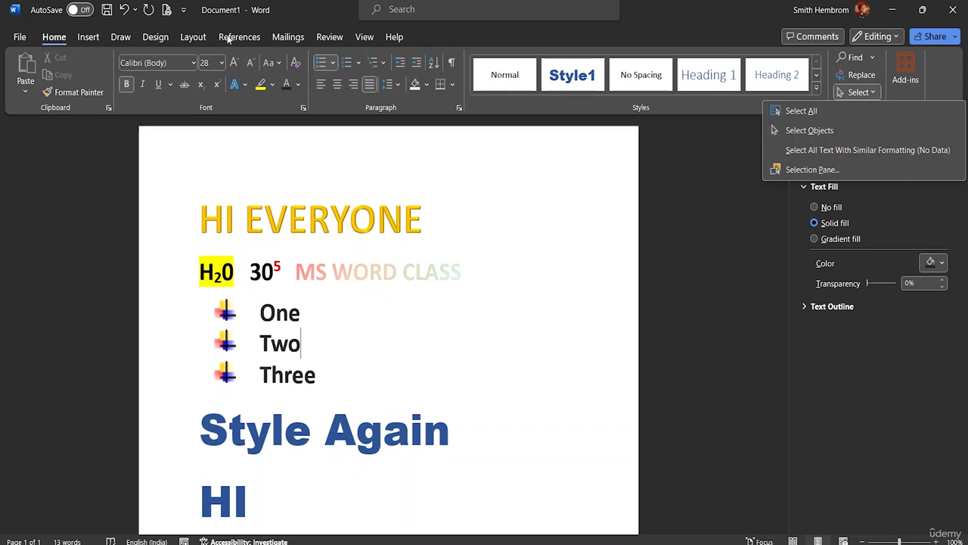
left_click(89, 37)
left_click(120, 37)
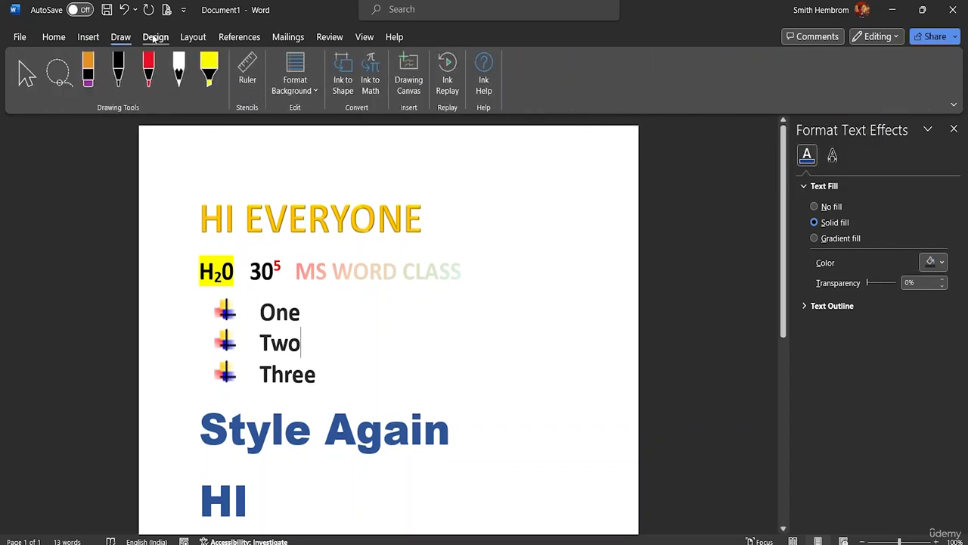
left_click(155, 37)
left_click(192, 37)
left_click(329, 37)
left_click(364, 37)
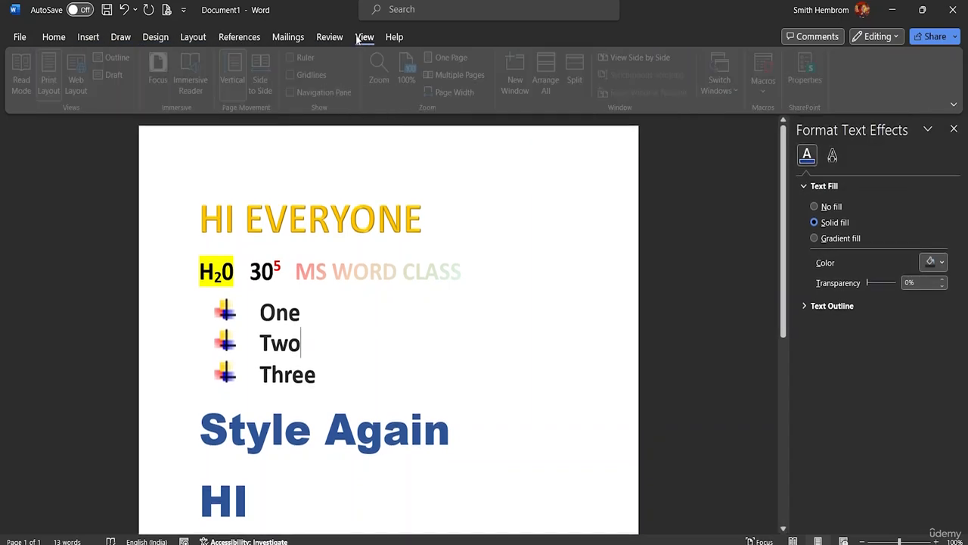
left_click(325, 38)
left_click(286, 37)
left_click(238, 38)
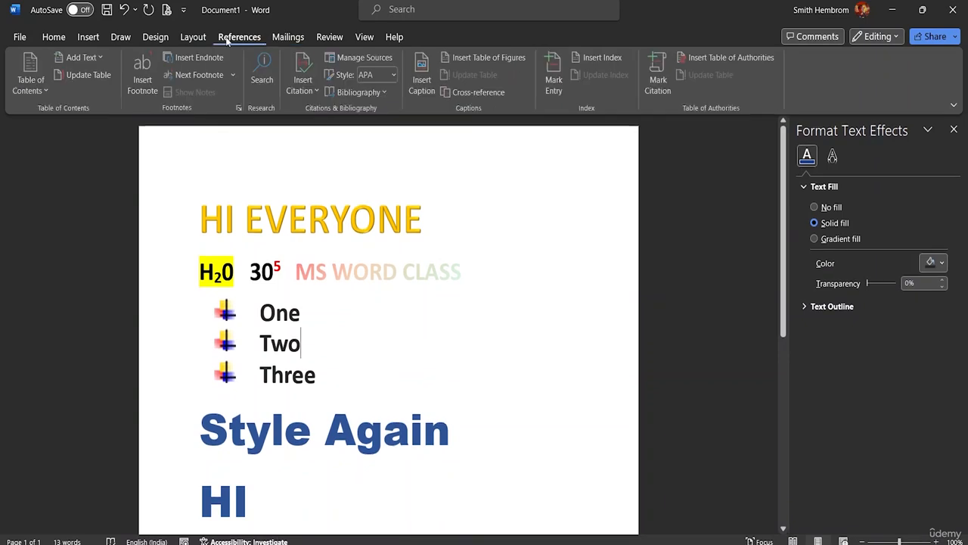
left_click(197, 38)
left_click(155, 37)
left_click(115, 39)
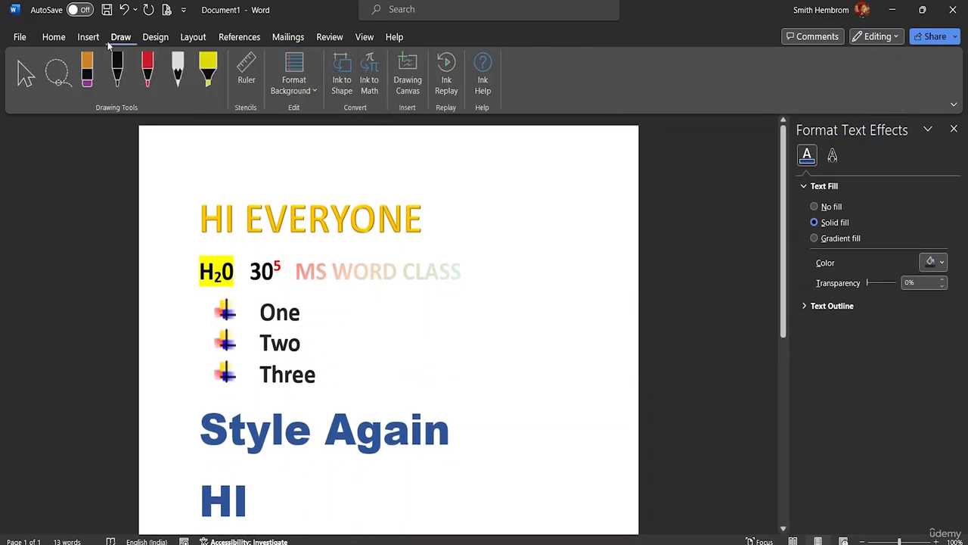
left_click(90, 39)
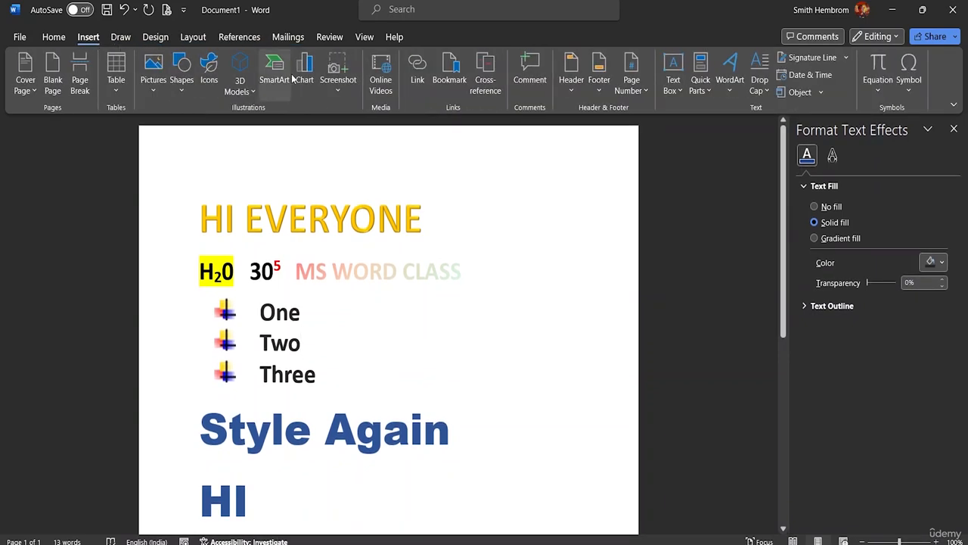